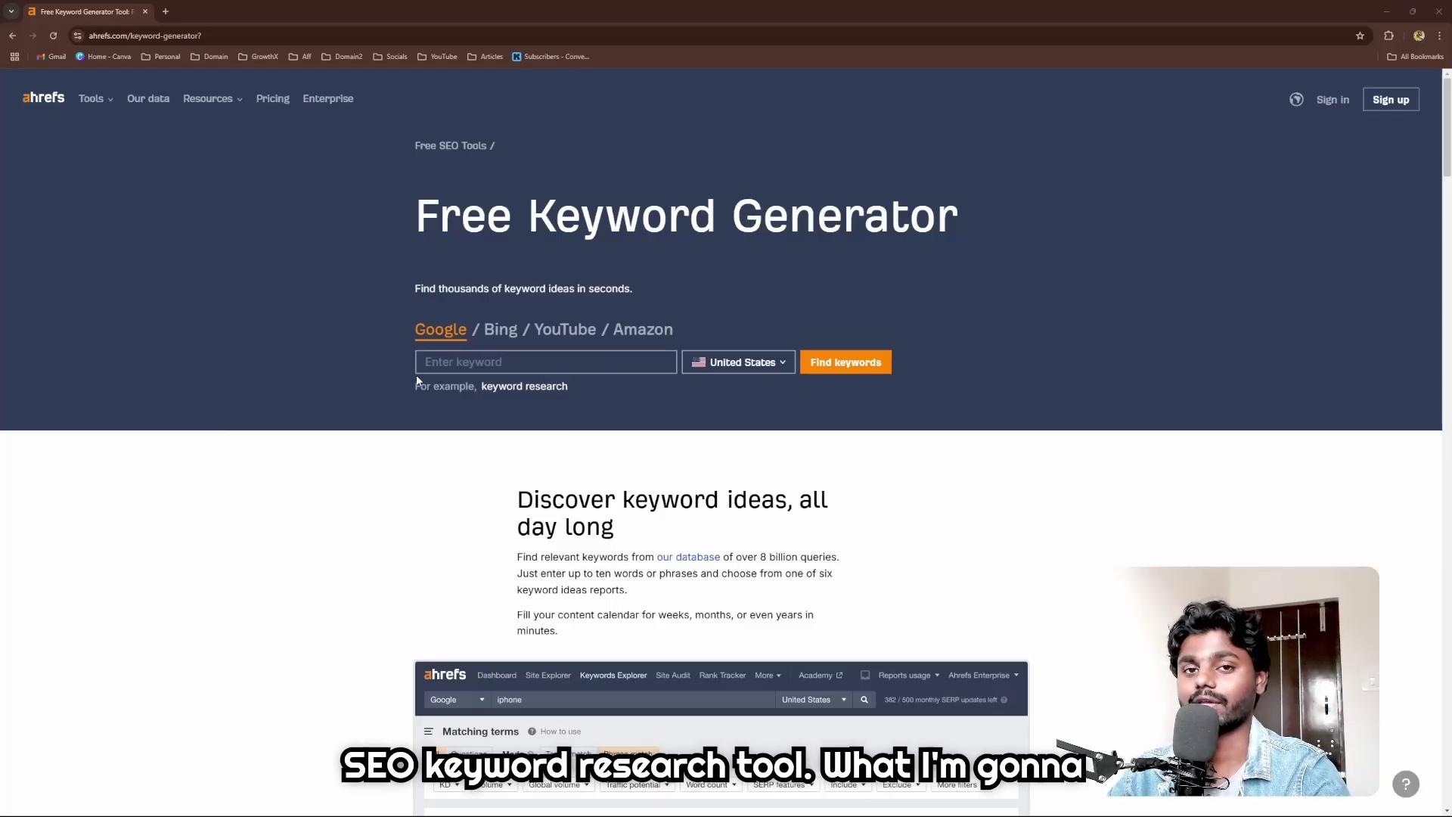
Search Ahrefs for 'team names' keyword ideas in the United States and pass the verification check
click(484, 362)
text(t)
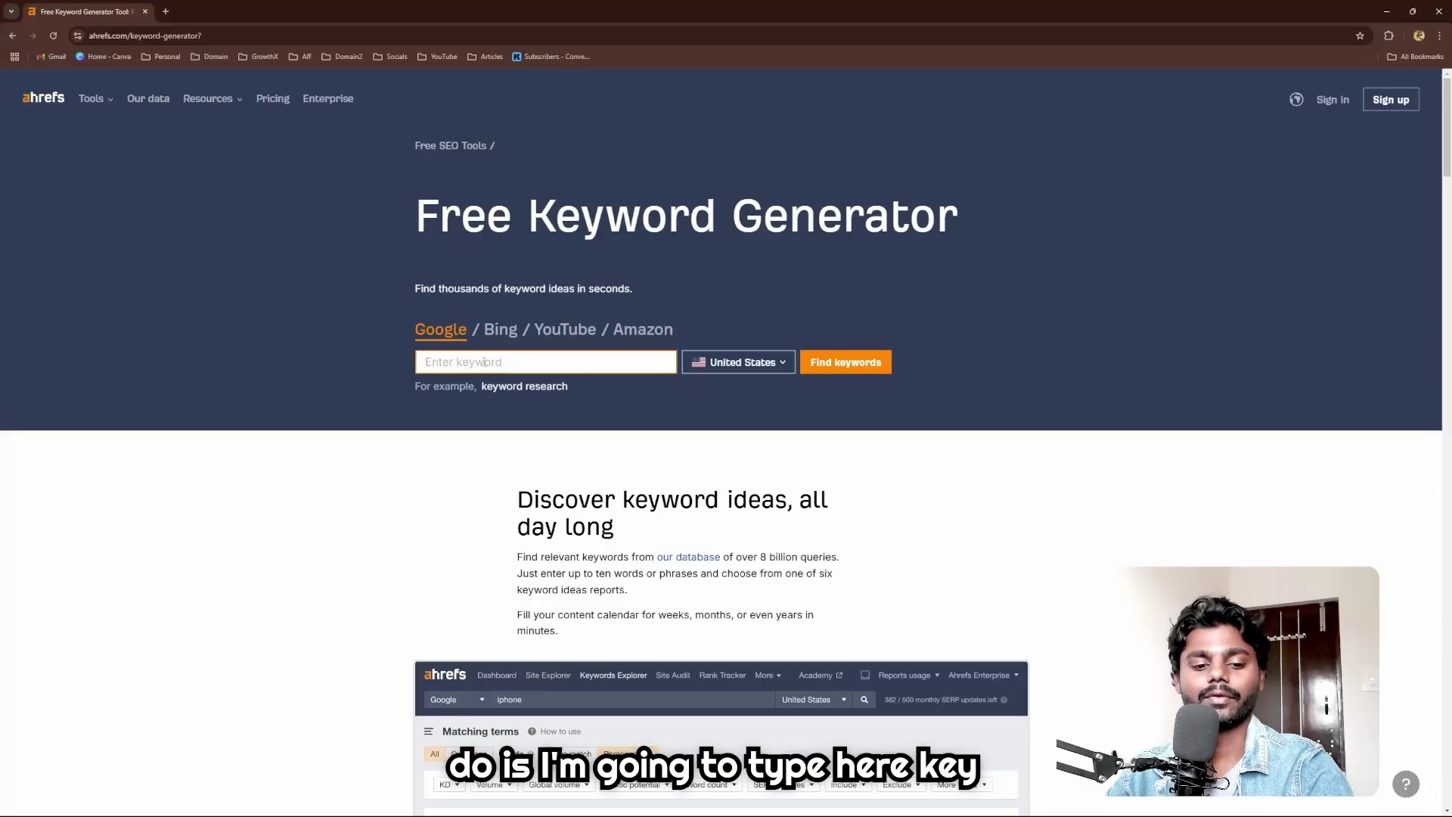
text(eam na)
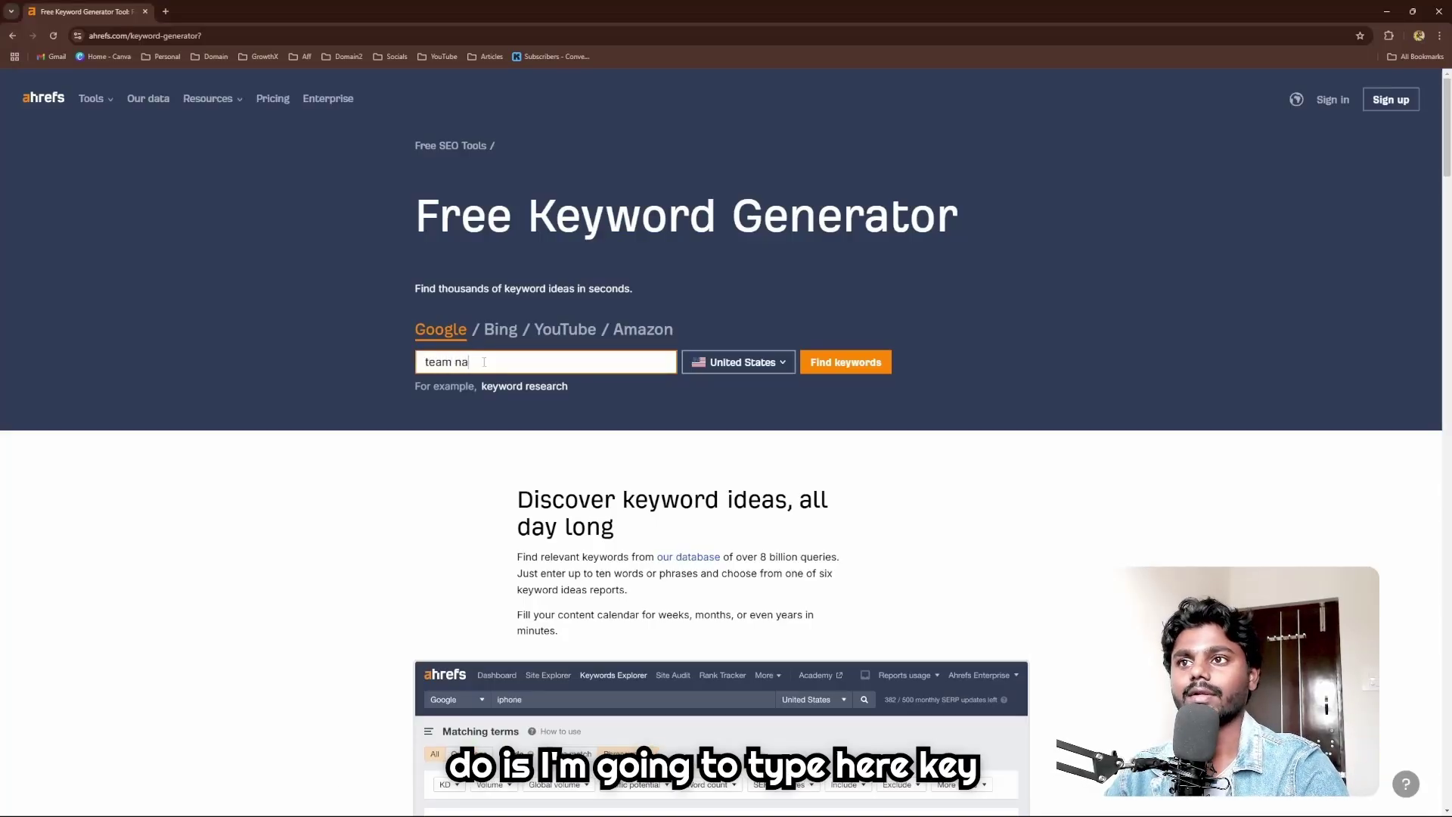
text(mes)
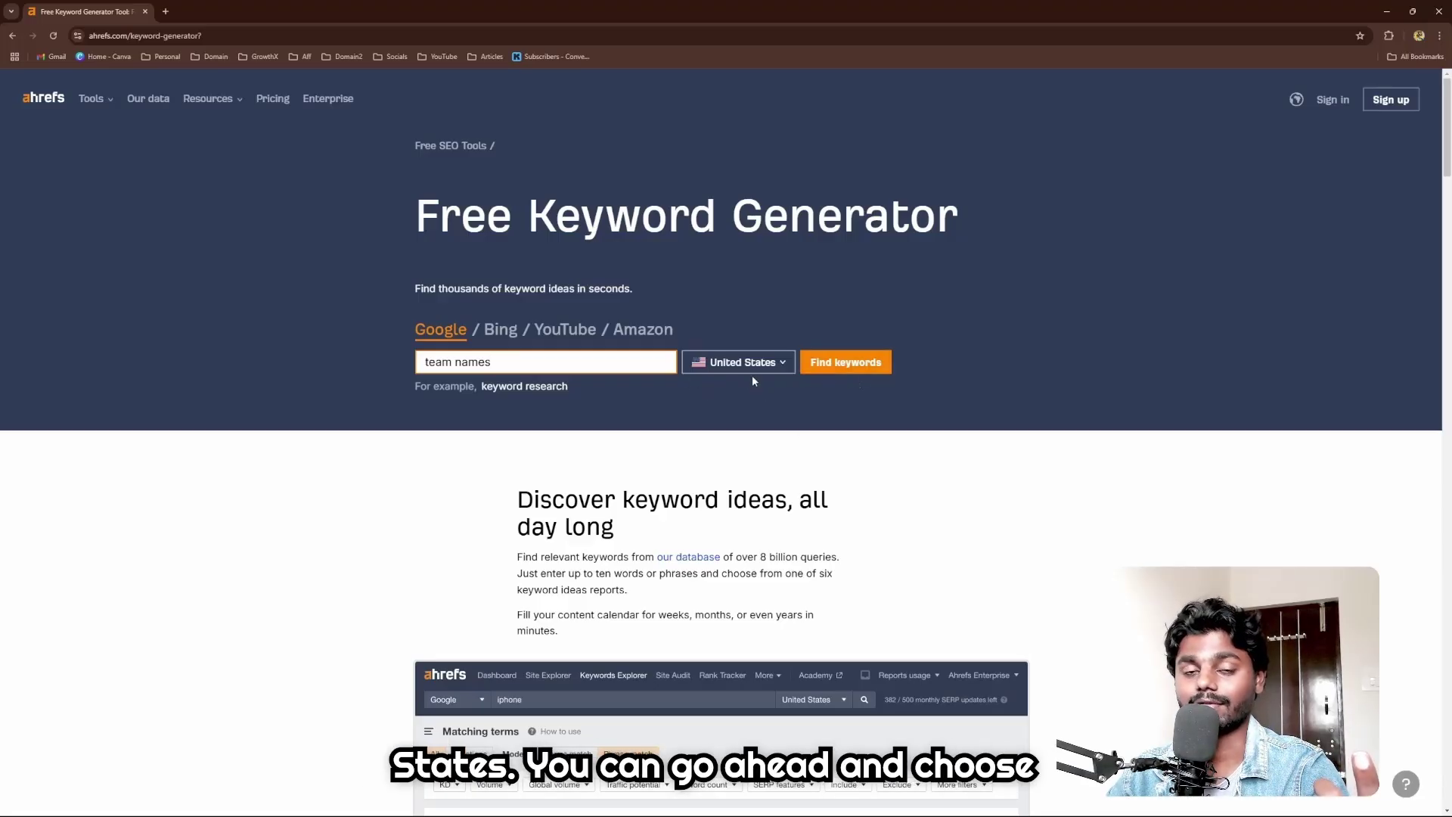
click(846, 362)
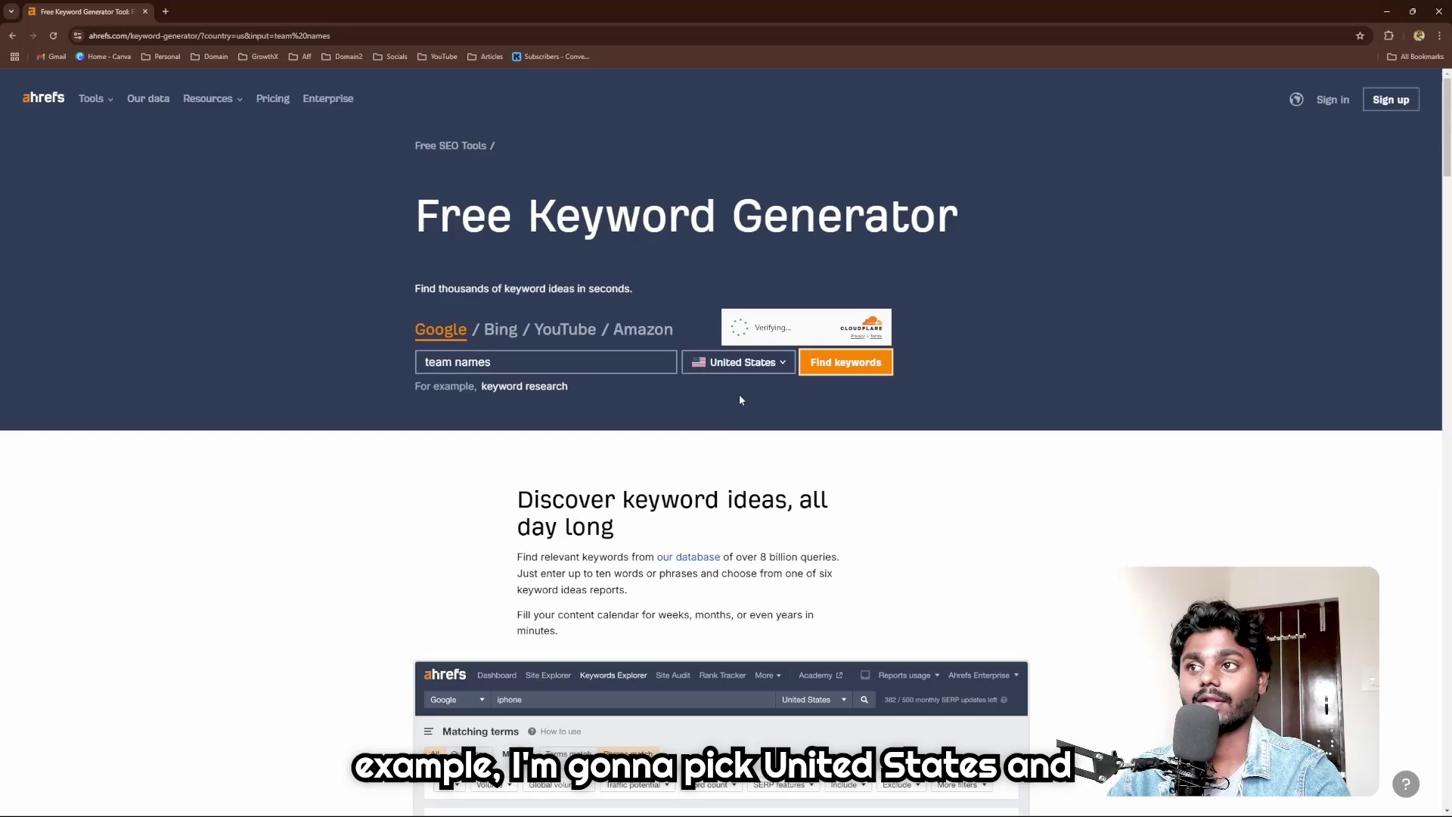
drag(499, 362, 388, 369)
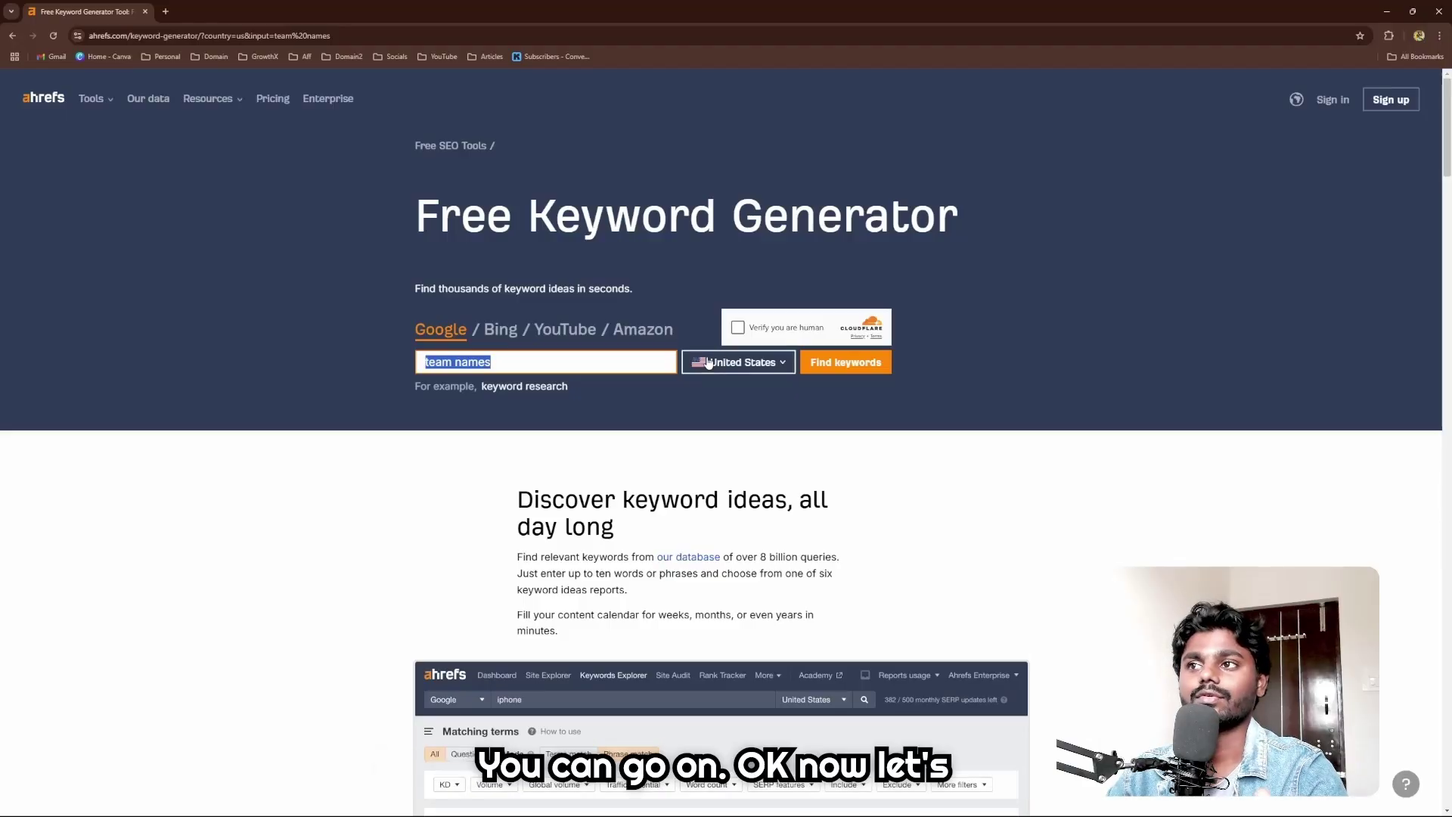
click(737, 327)
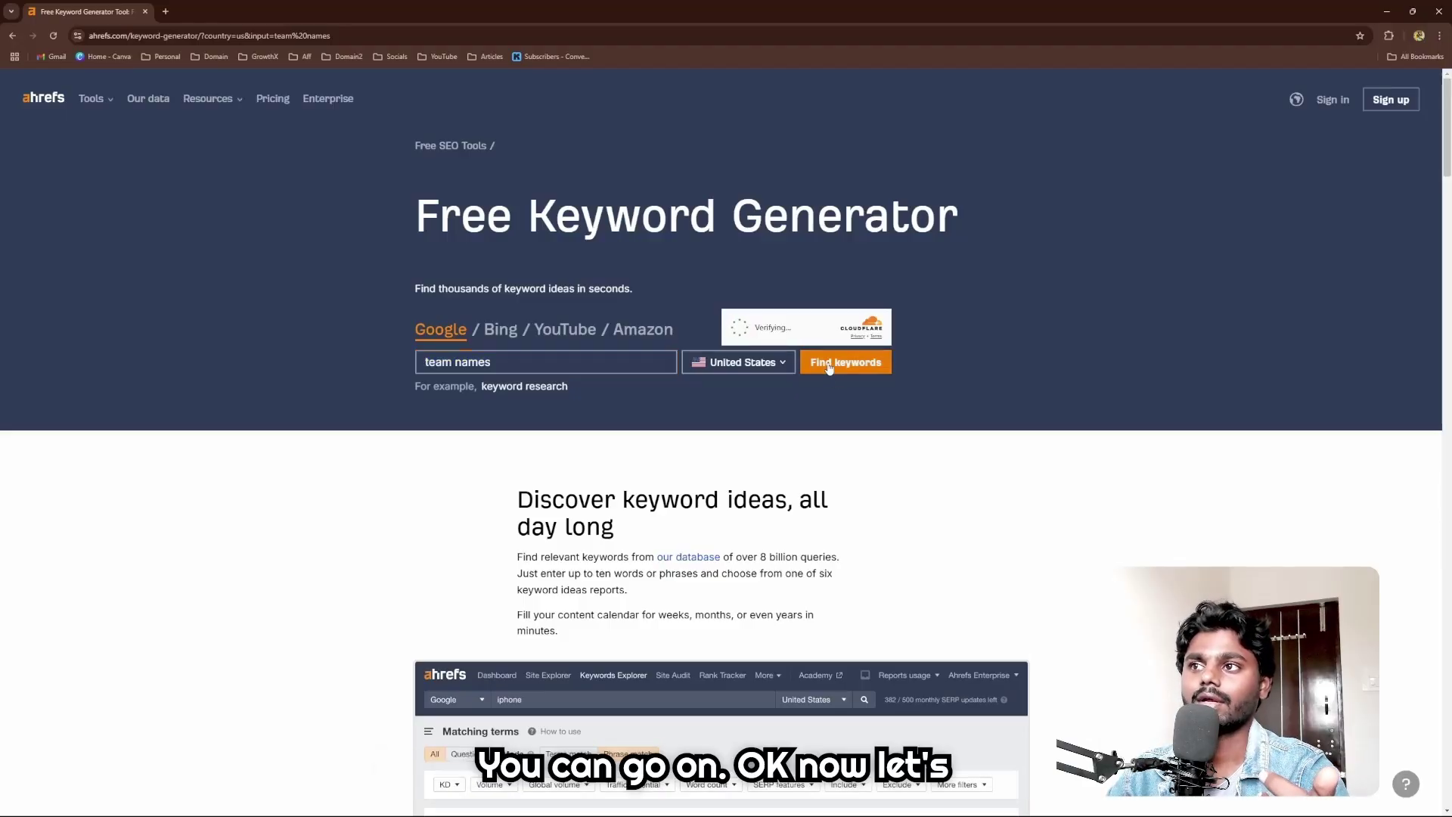
Run the 'team names' search to list 29,689 keyword ideas, noting fantasy football team names
click(832, 372)
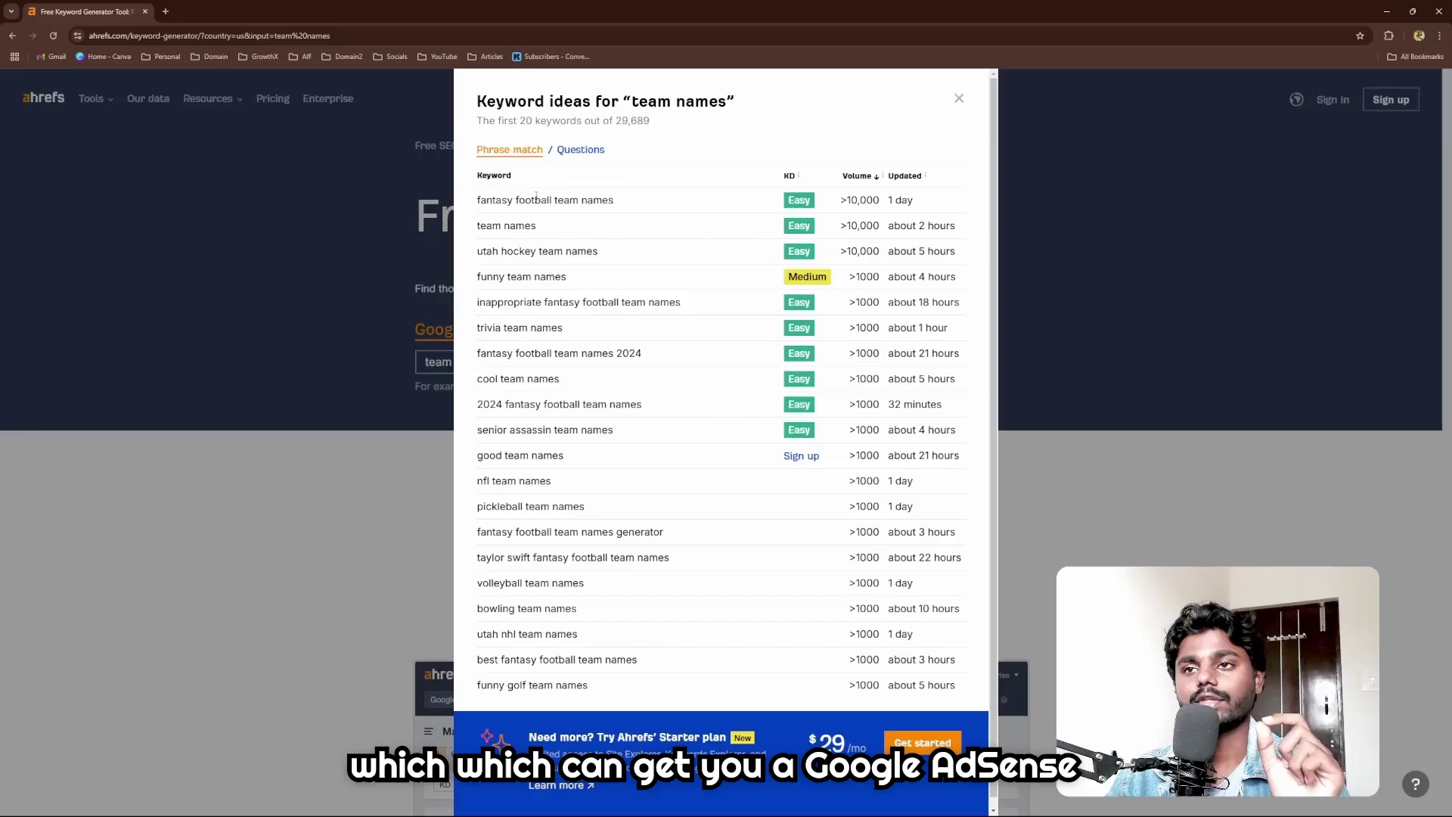
drag(559, 202, 615, 203)
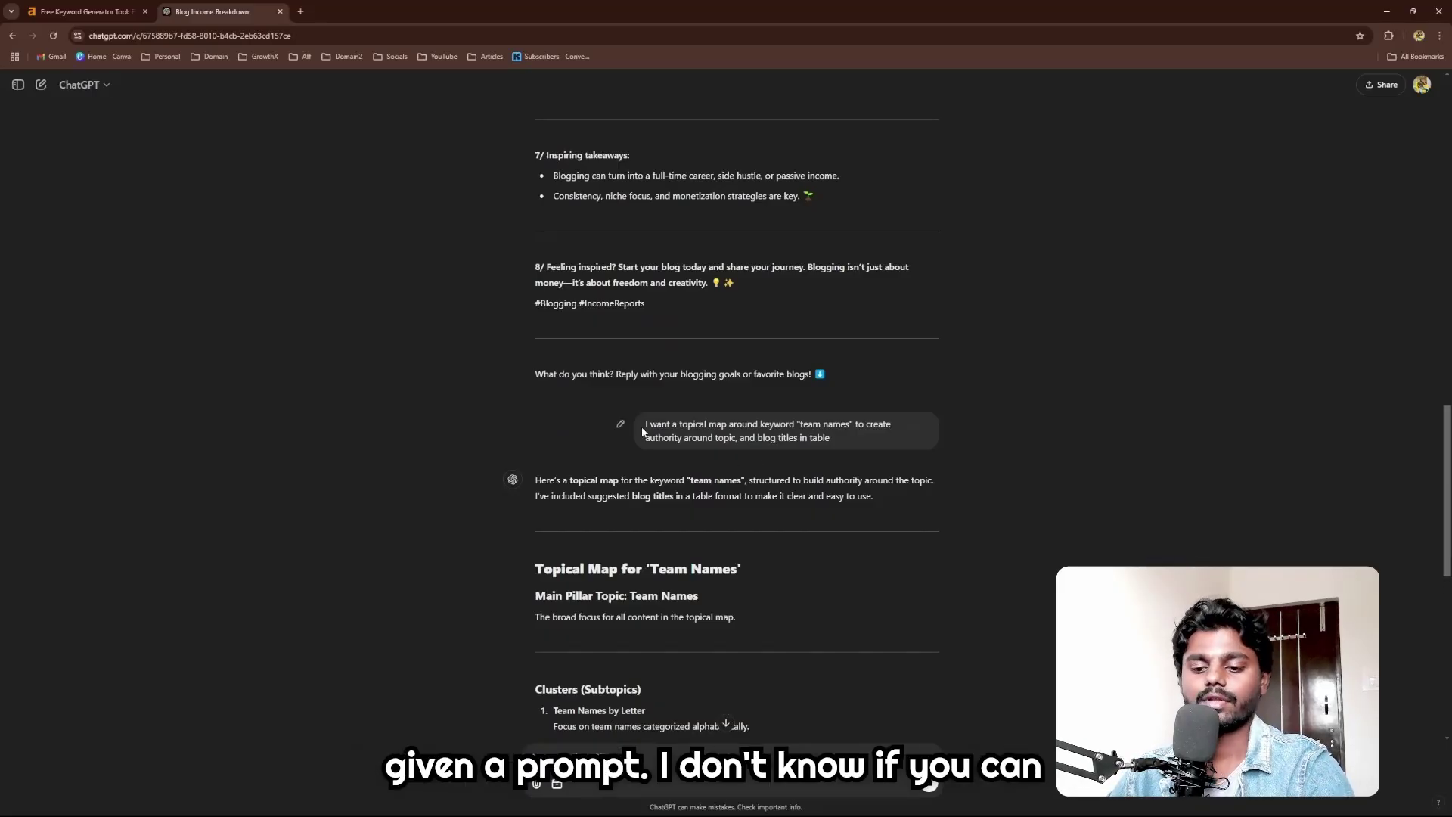
key(ctrl+plus)
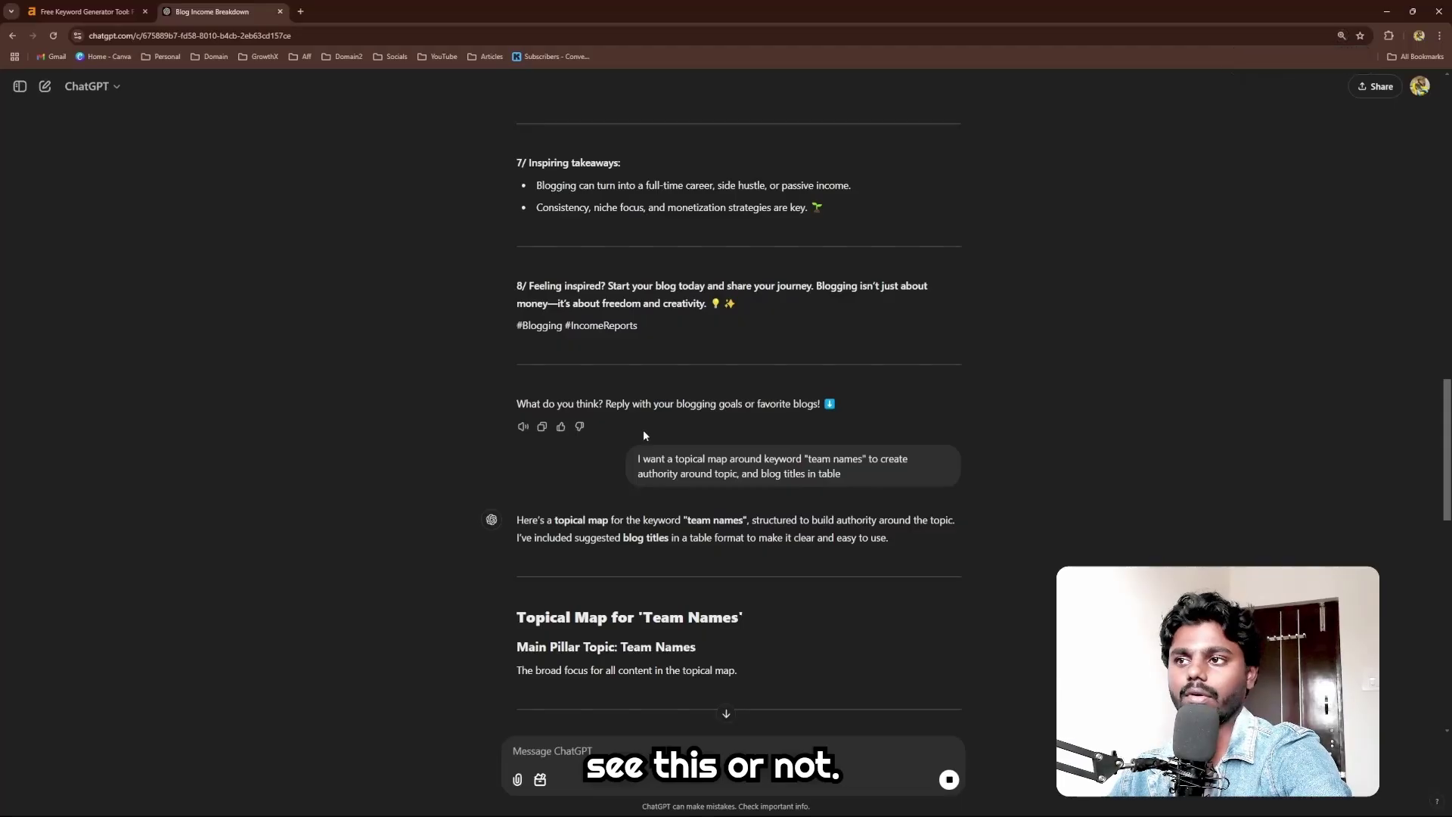
key(ctrl+plus)
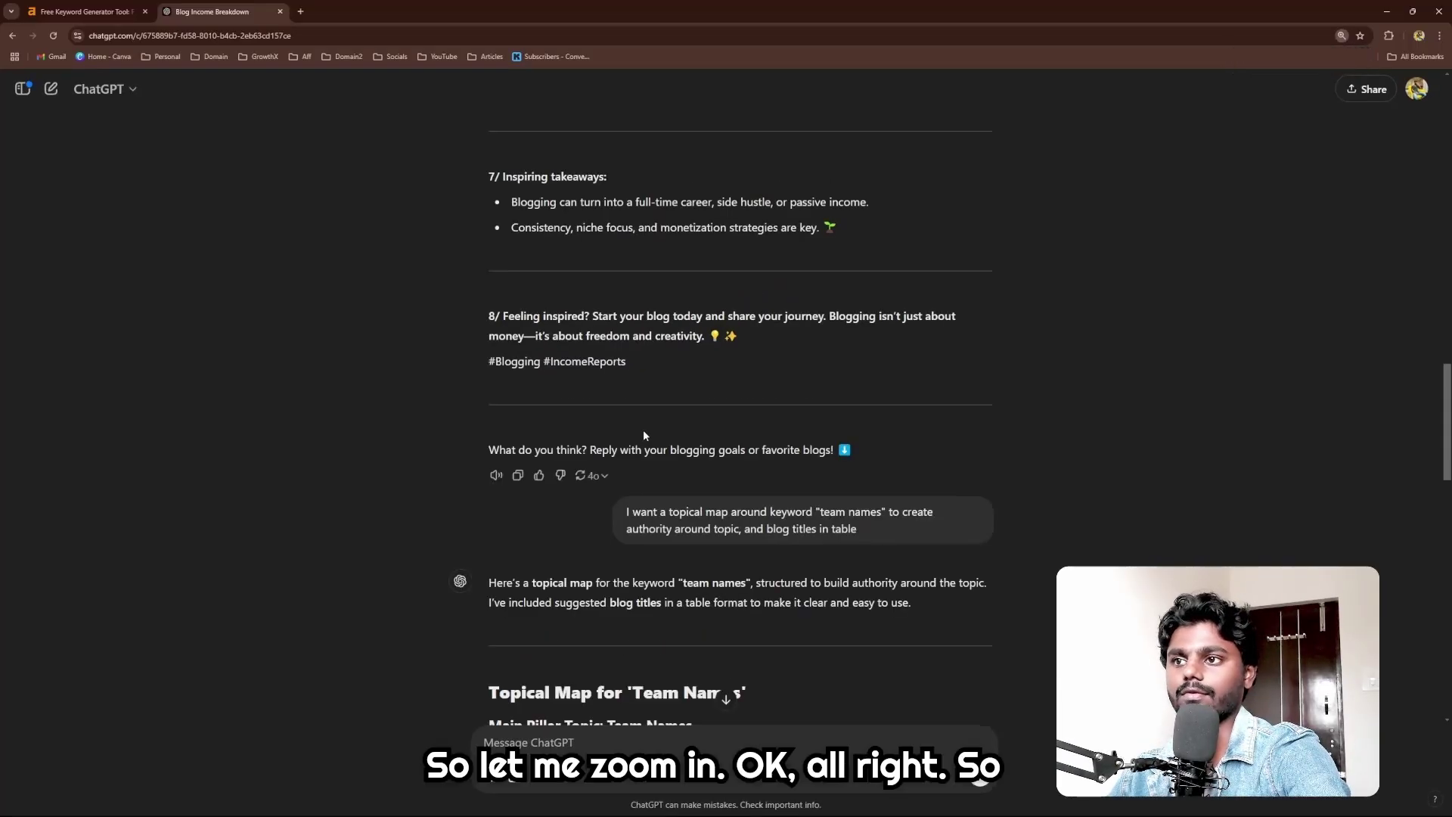
scroll(643, 435, down, 2)
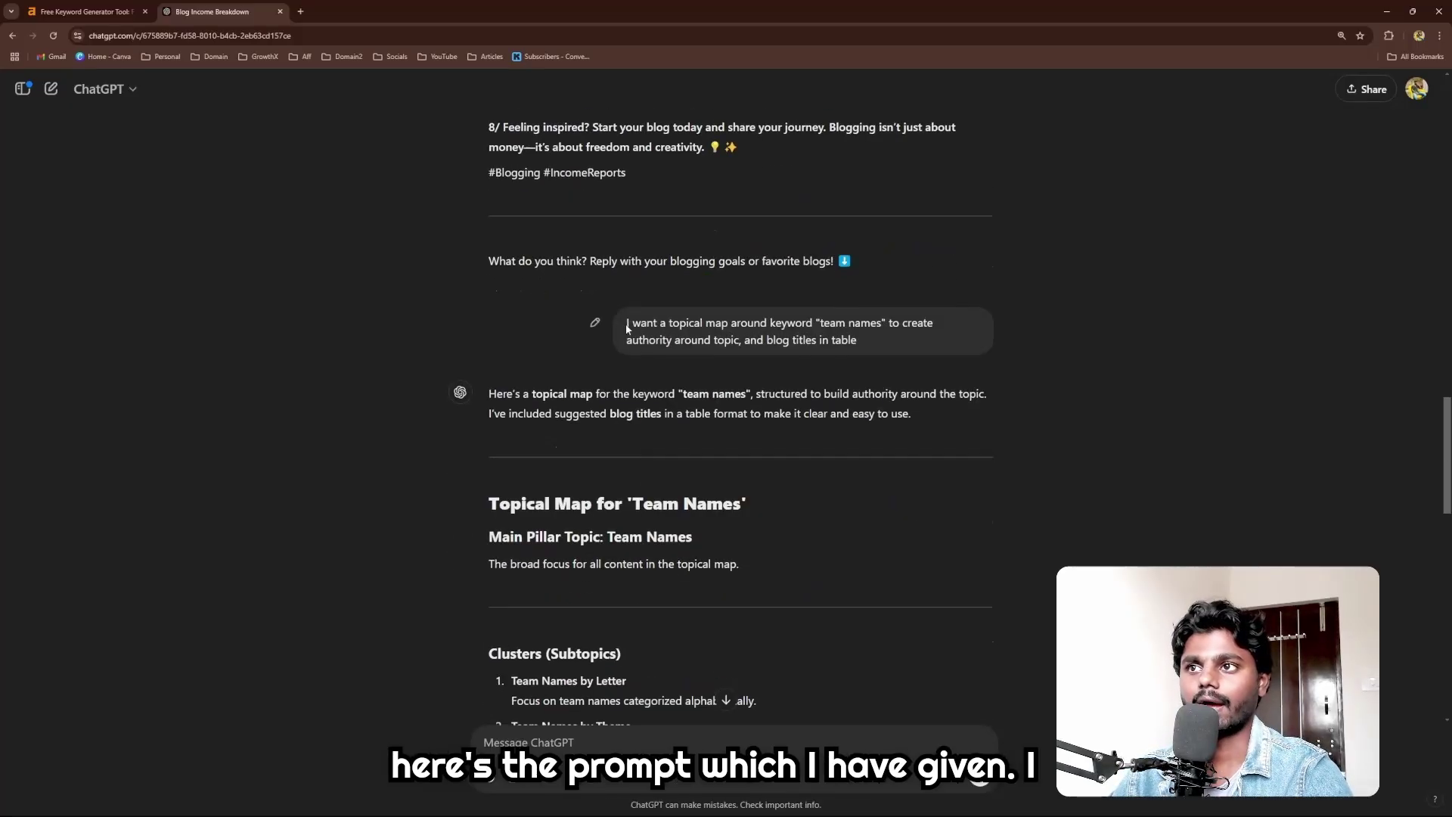
drag(624, 327, 669, 325)
click(731, 334)
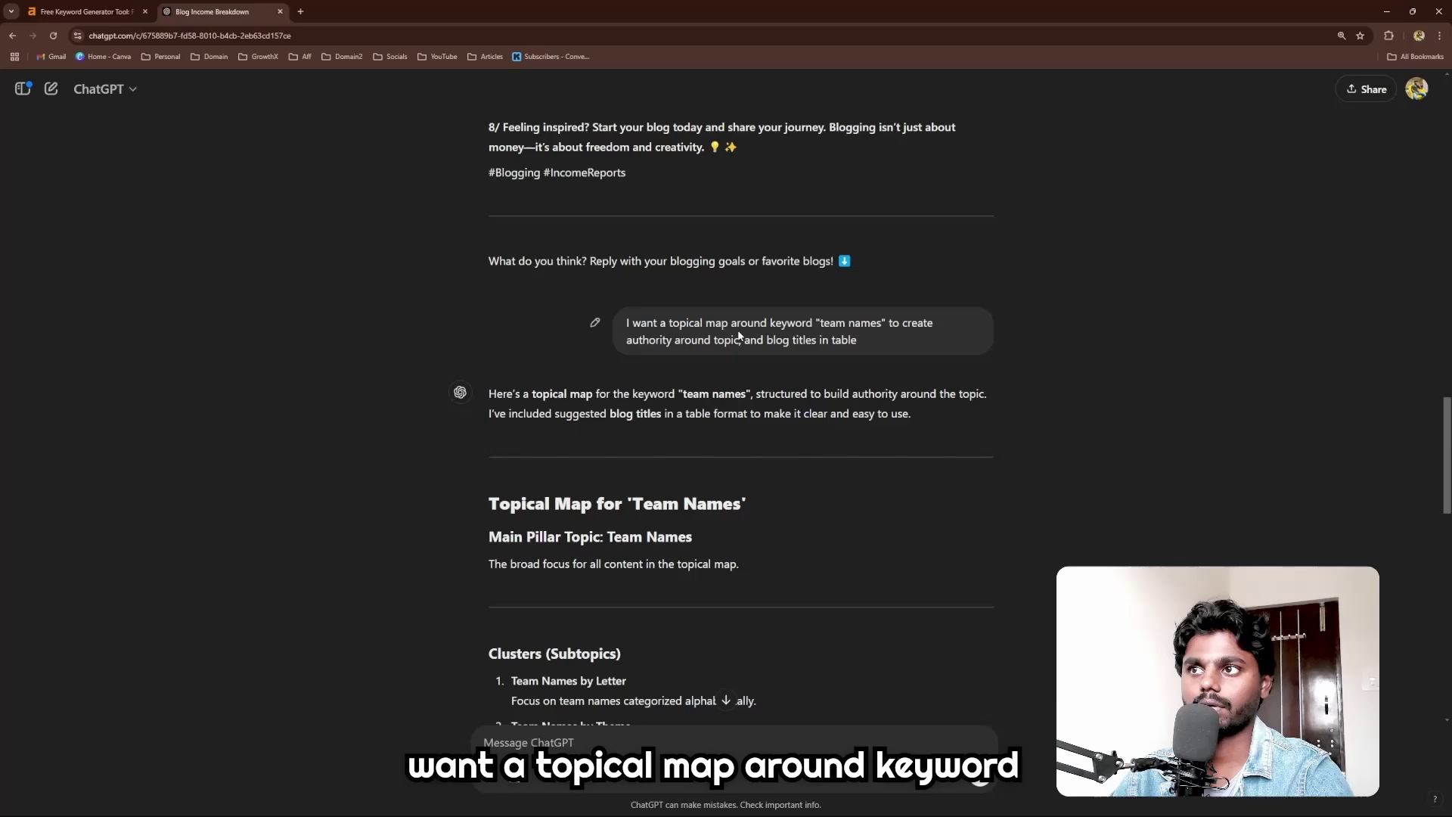
drag(769, 325, 864, 325)
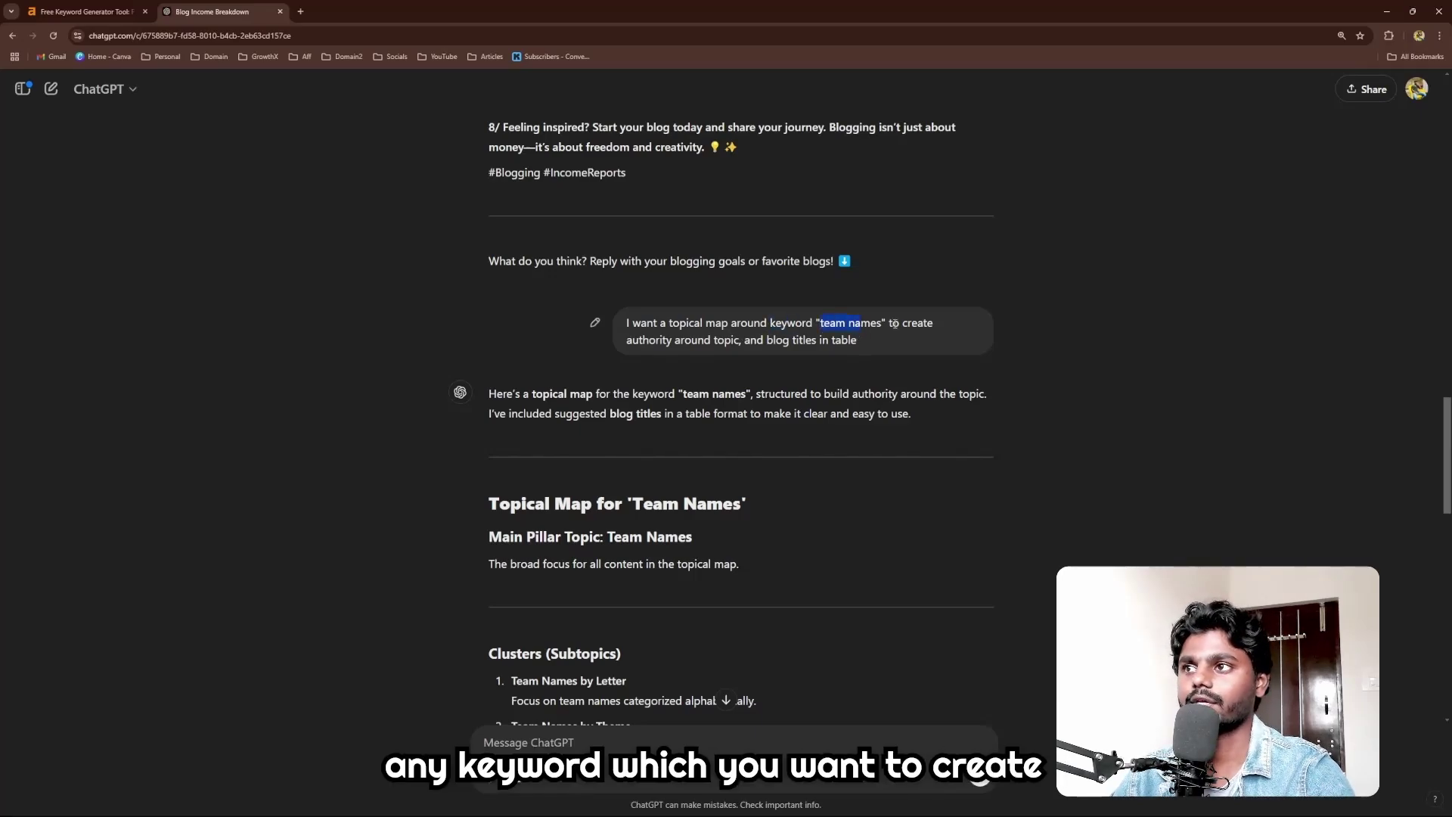
drag(627, 340, 669, 344)
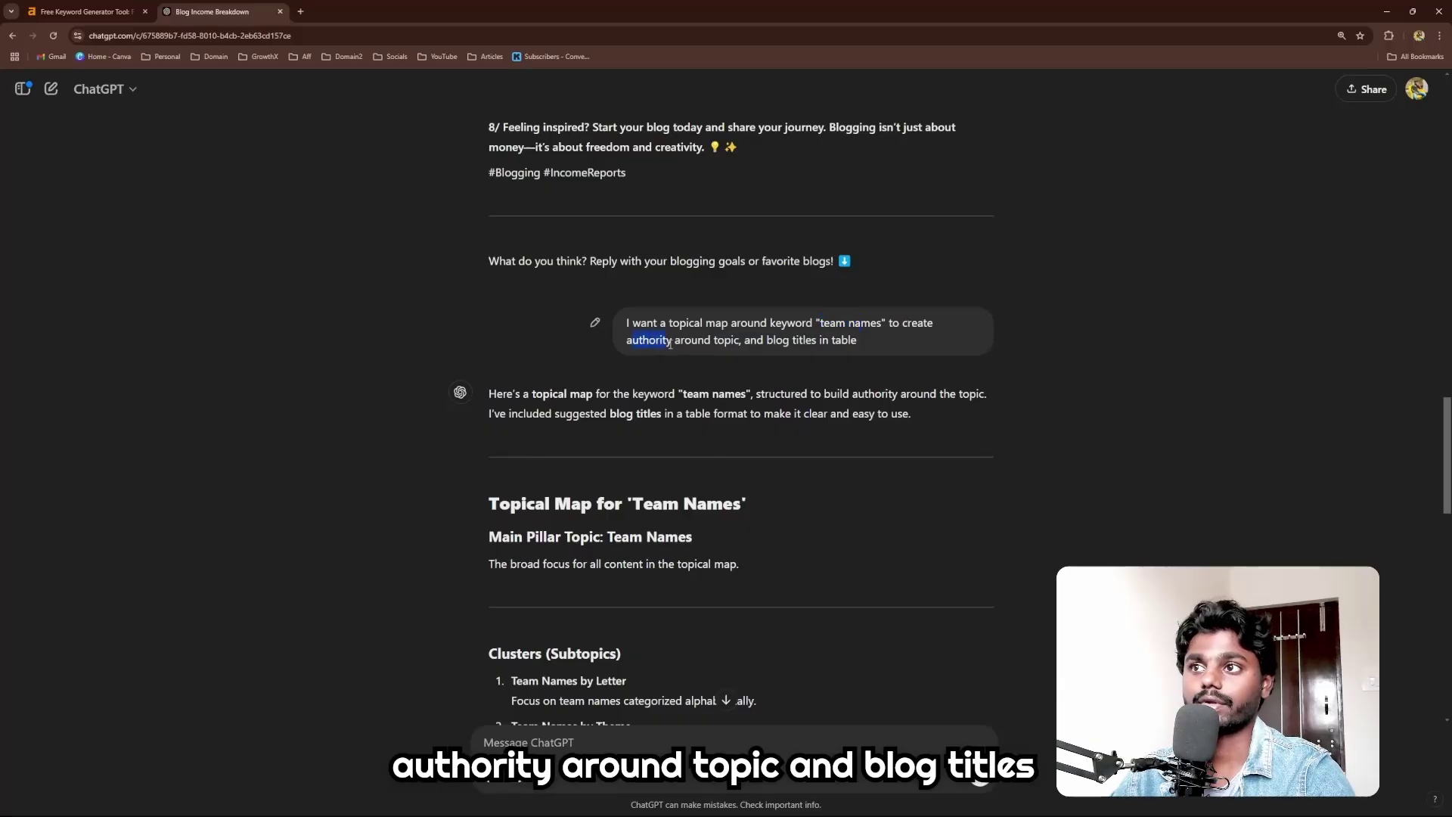
click(705, 344)
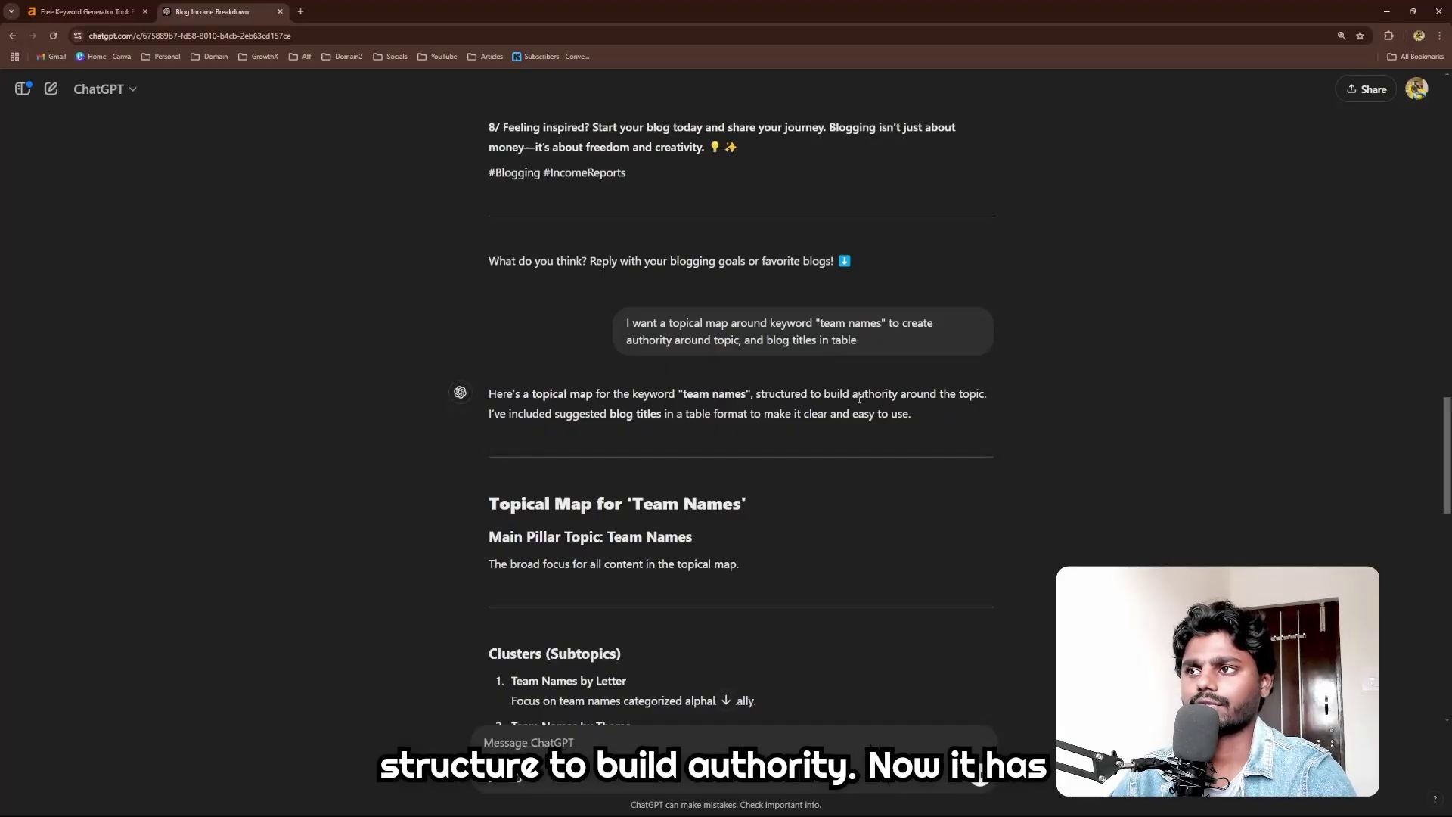
scroll(537, 552, down, 3)
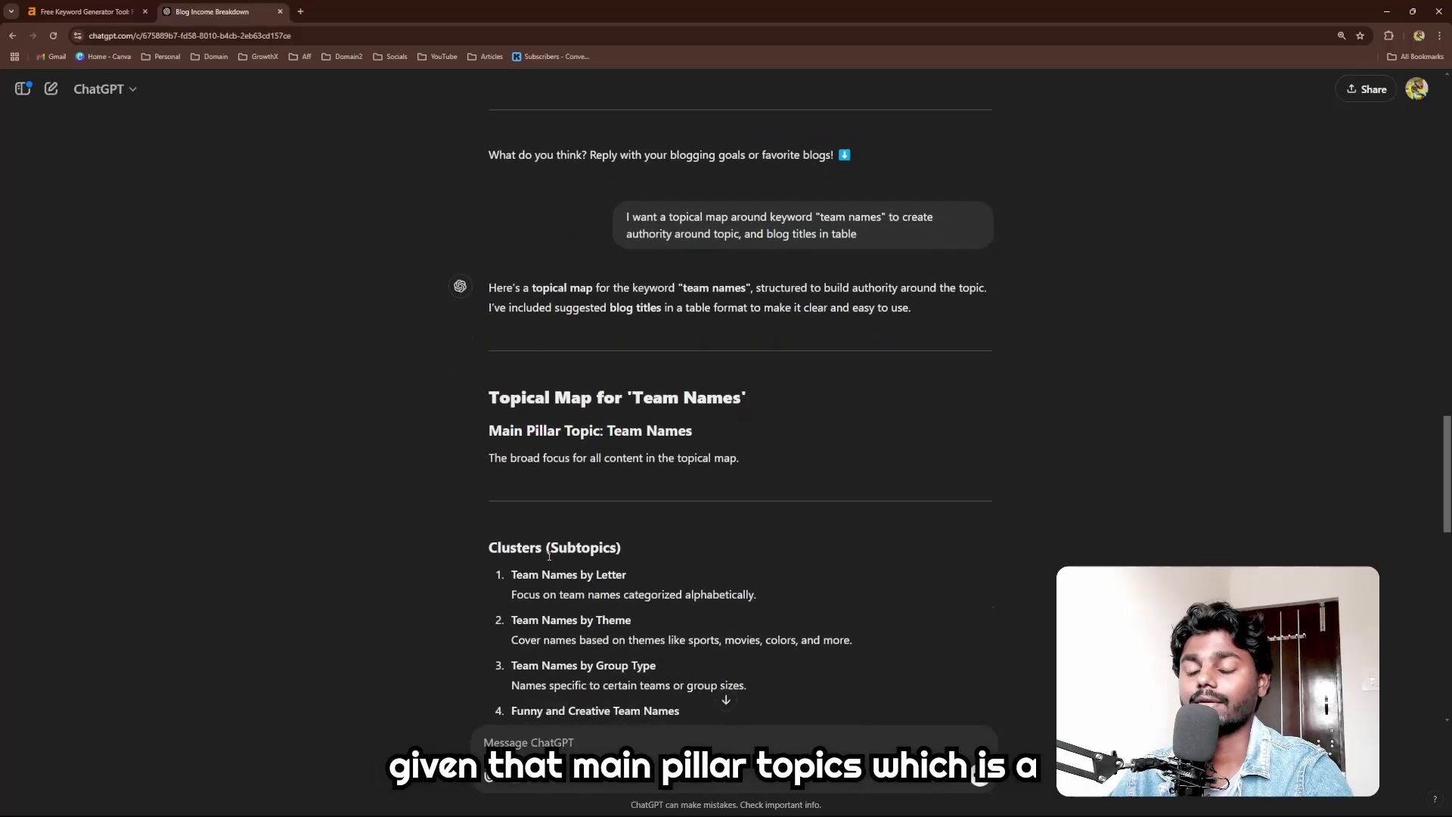
drag(512, 506, 620, 508)
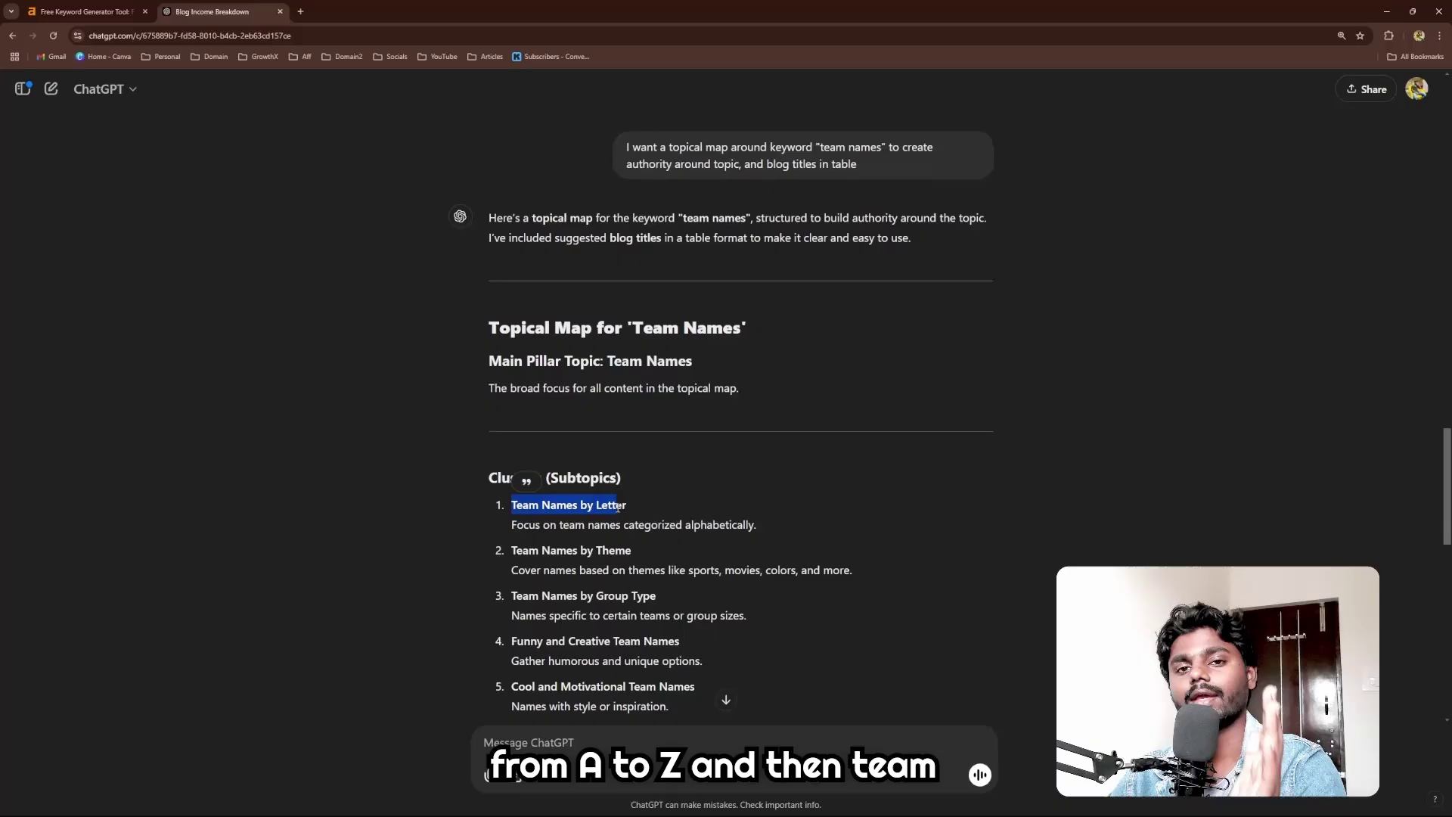
drag(512, 551, 633, 557)
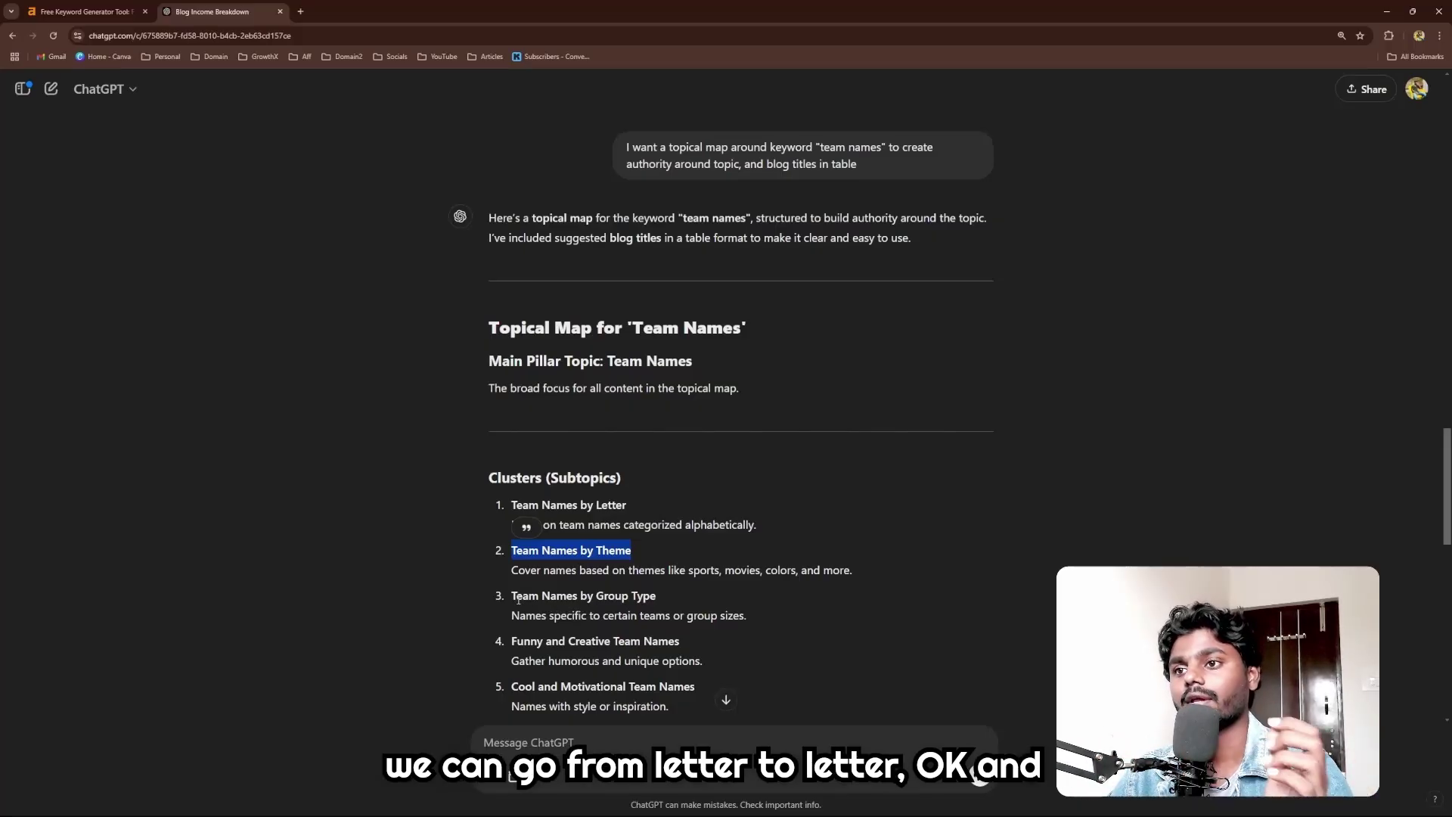
drag(513, 597, 666, 600)
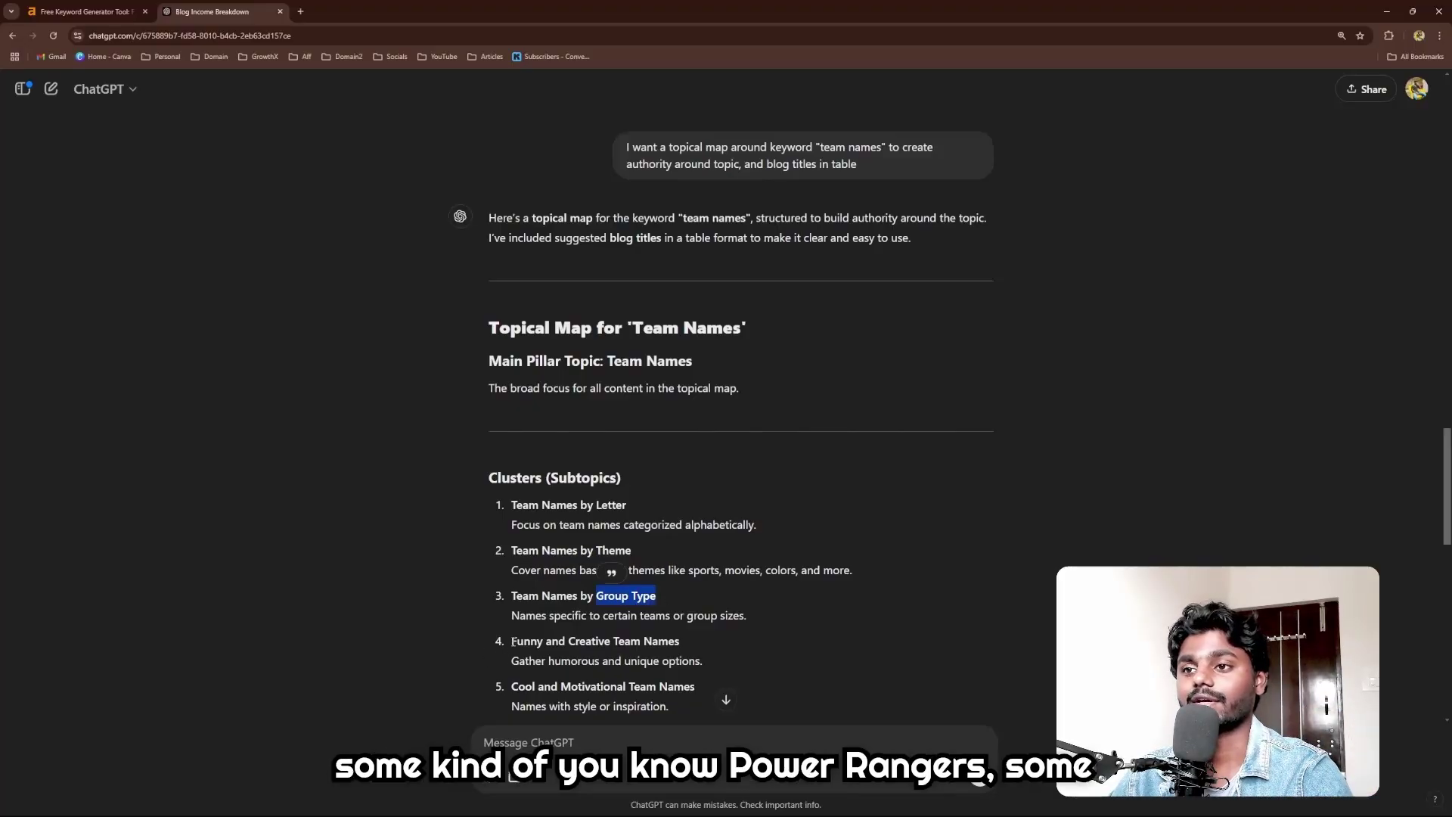
drag(513, 642, 644, 643)
click(575, 643)
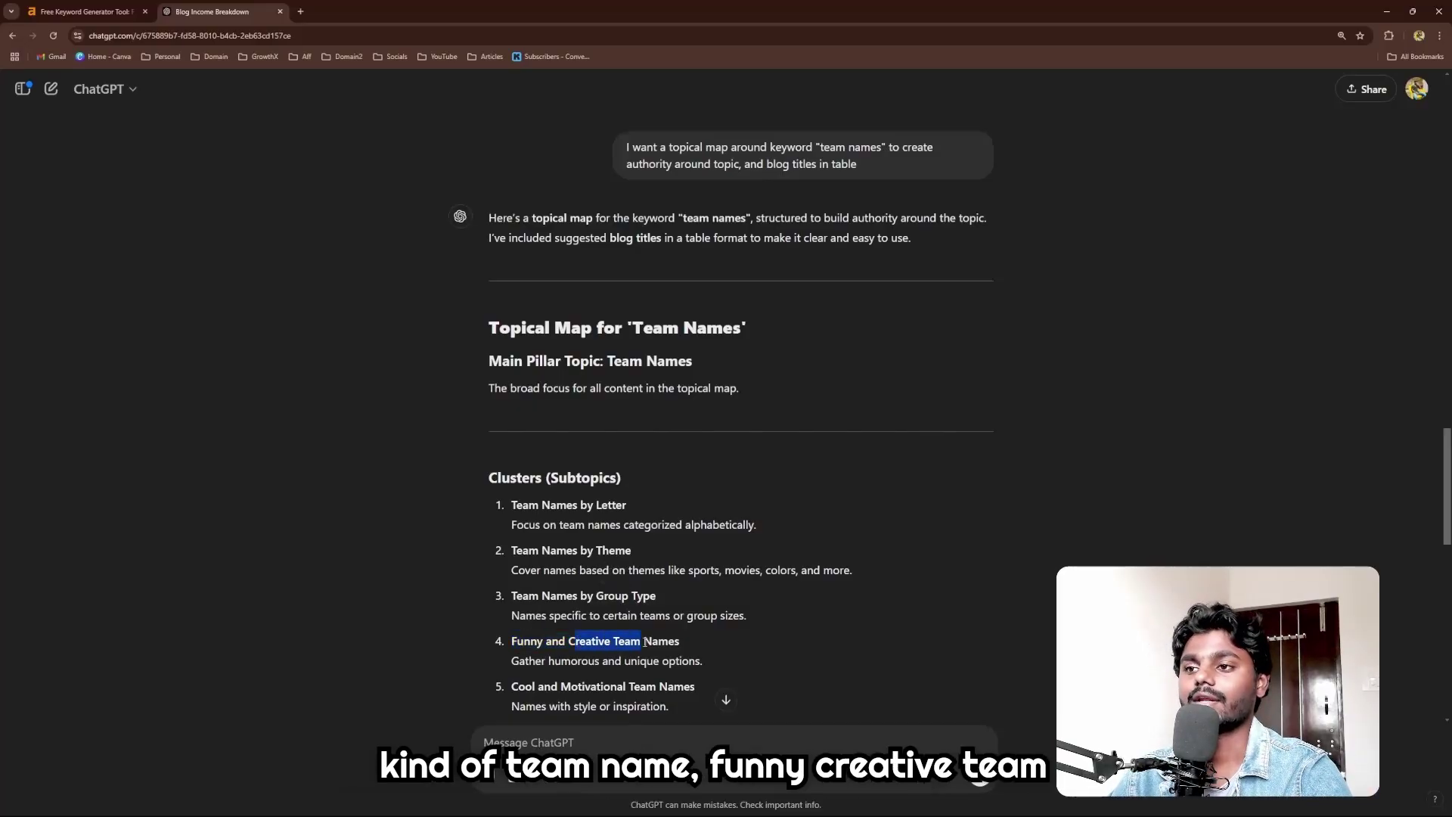
scroll(581, 648, down, 1)
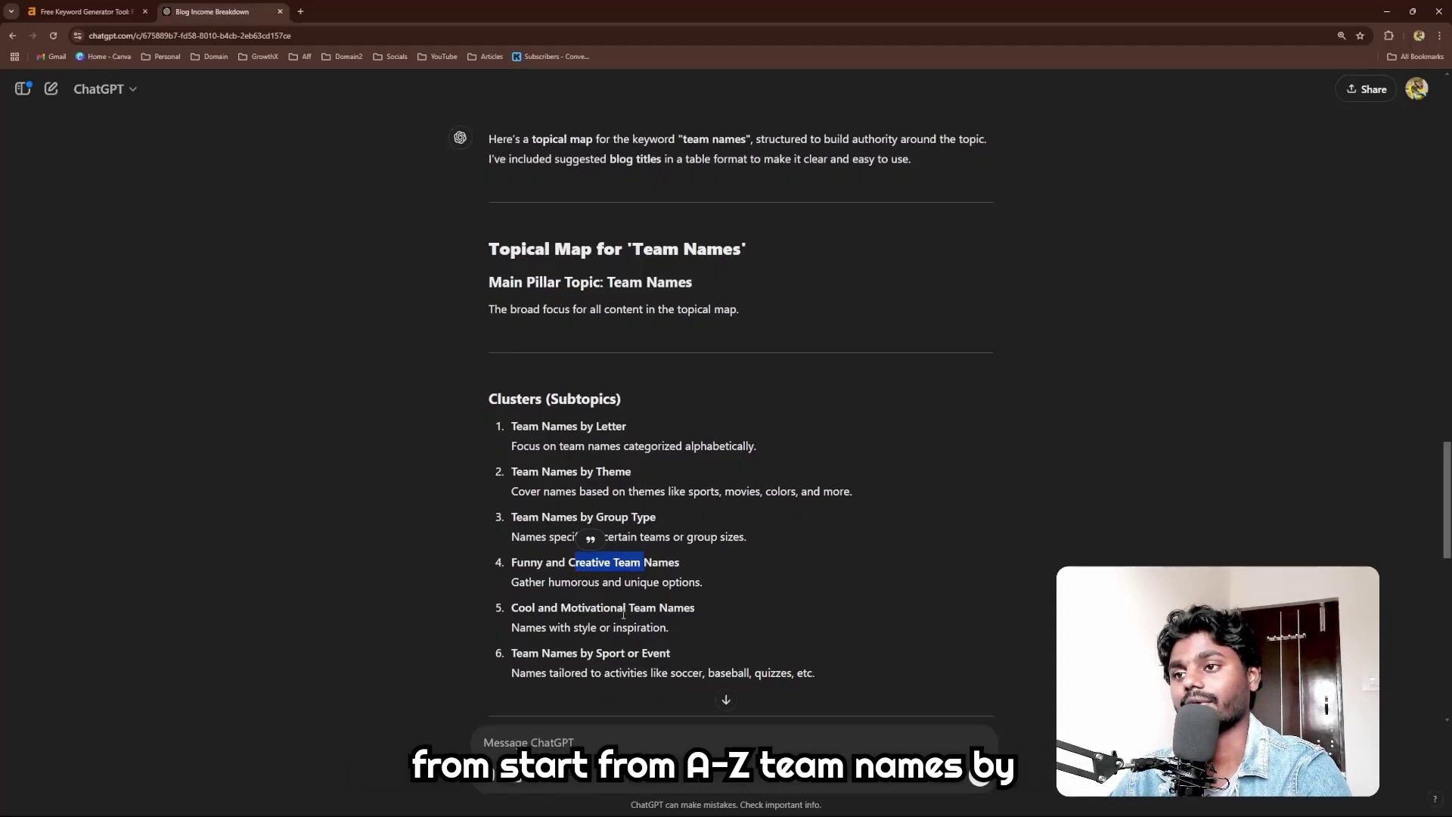
drag(540, 665, 578, 656)
click(605, 657)
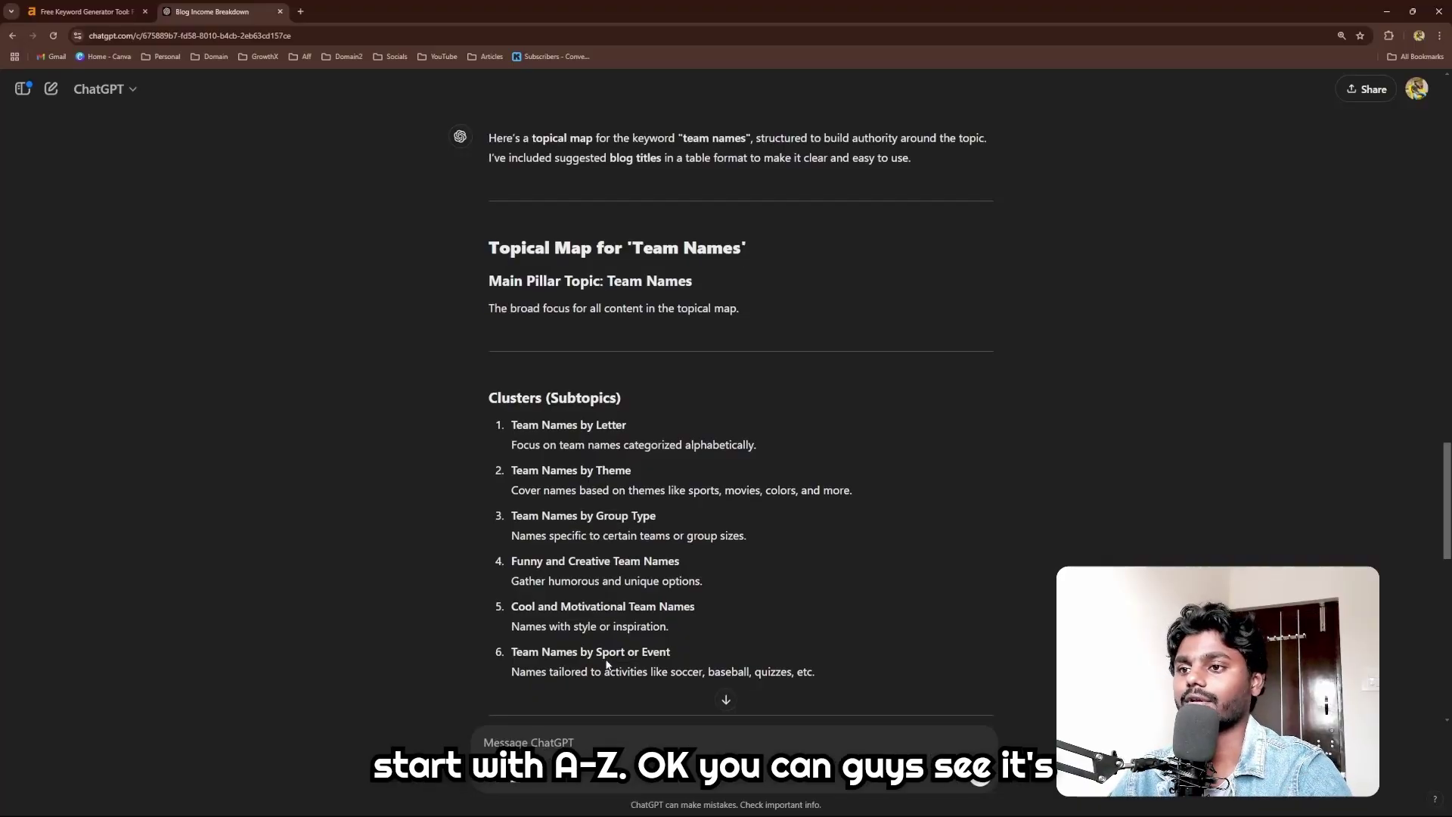
scroll(605, 655, down, 3)
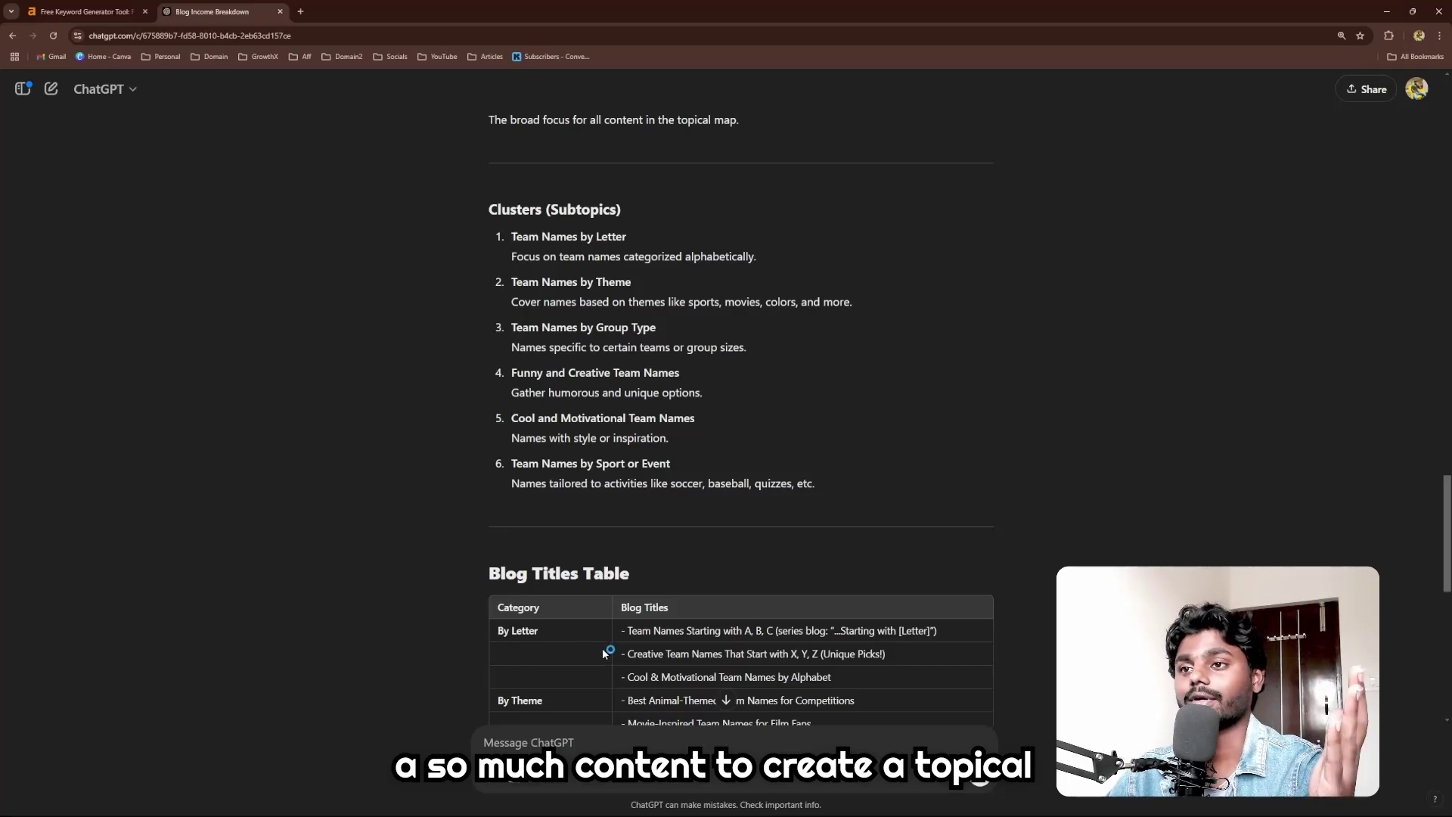
scroll(588, 607, down, 2)
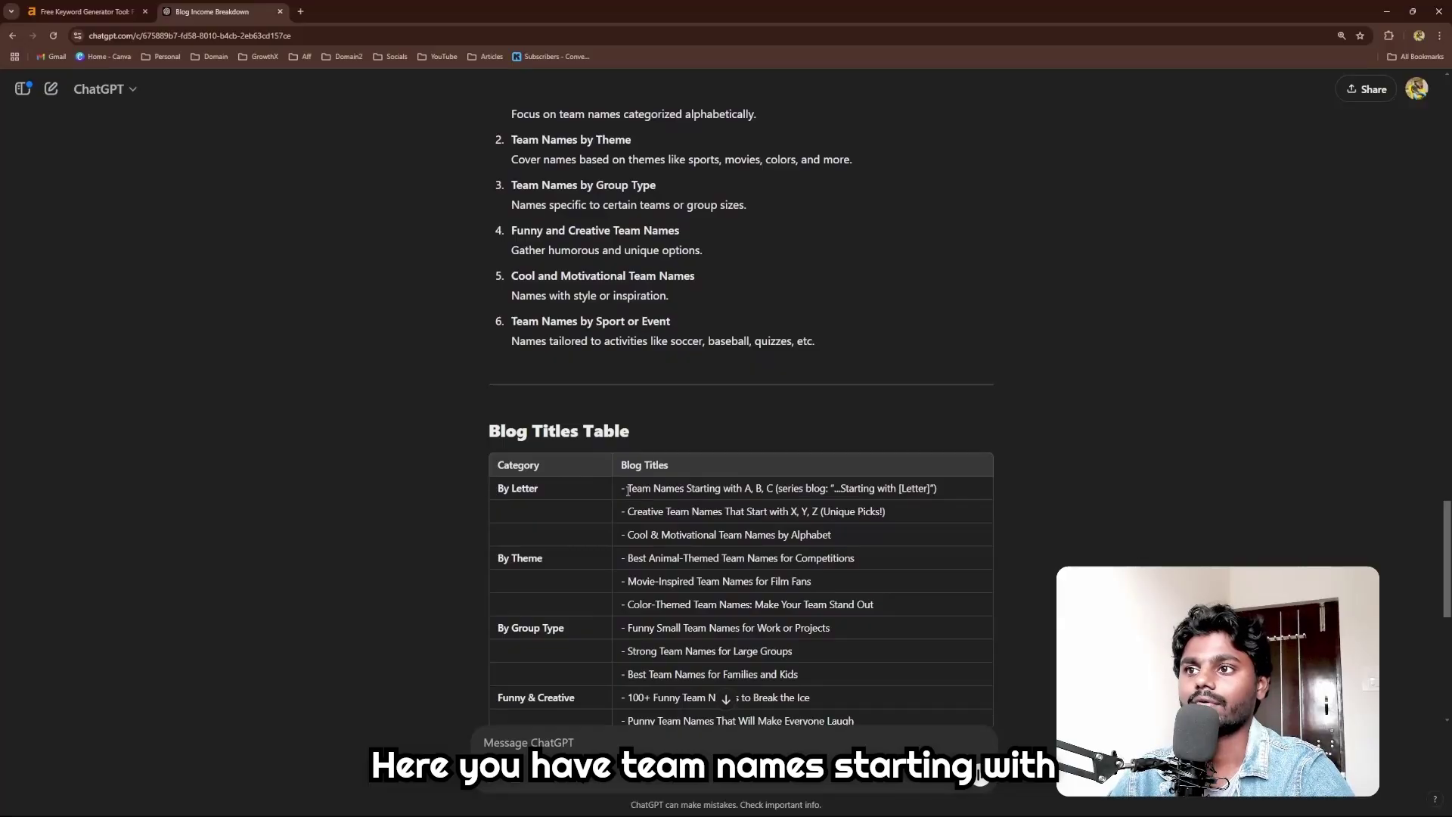
drag(628, 487, 798, 493)
click(827, 492)
scroll(638, 505, down, 1)
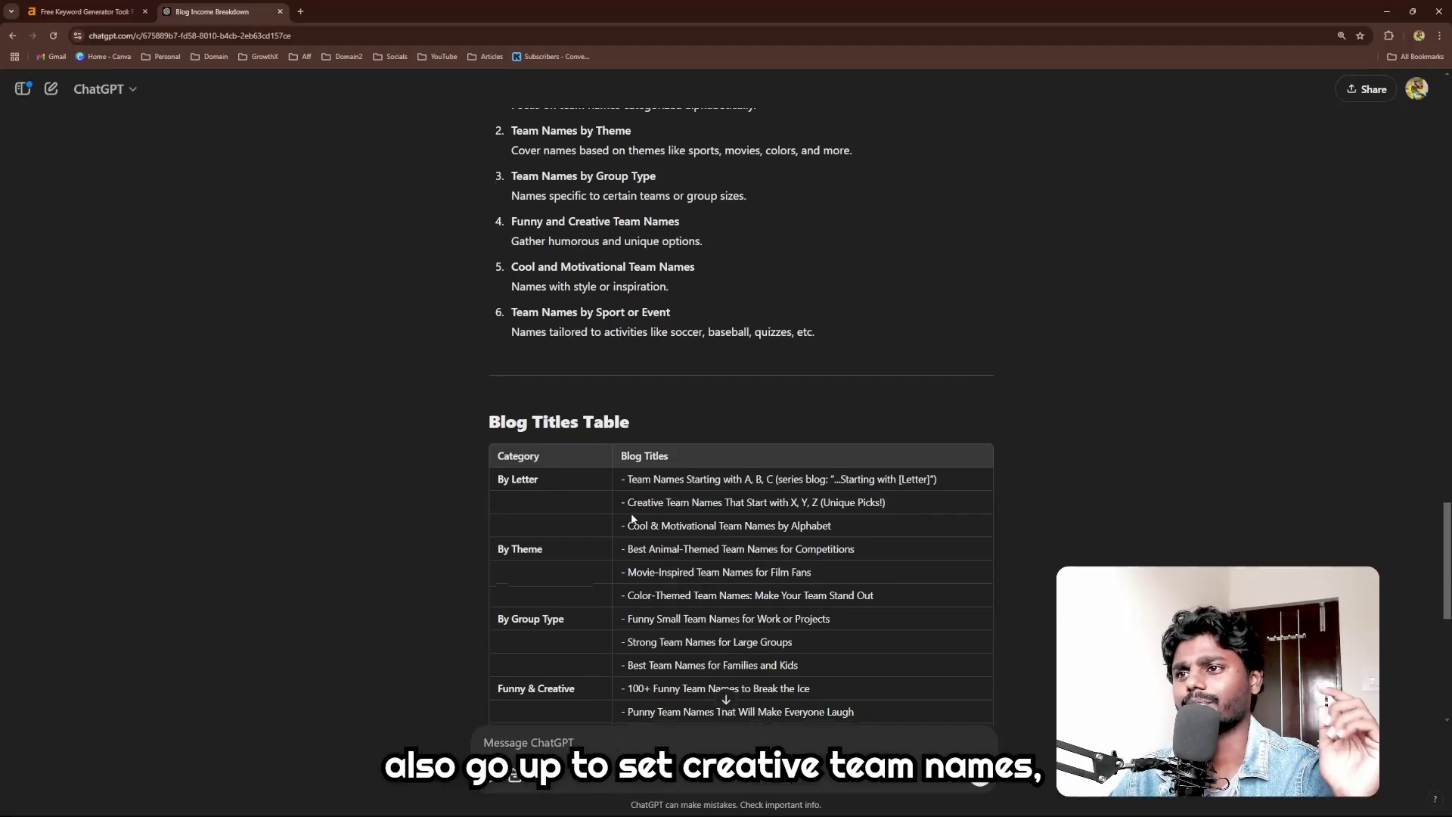
drag(628, 503, 728, 503)
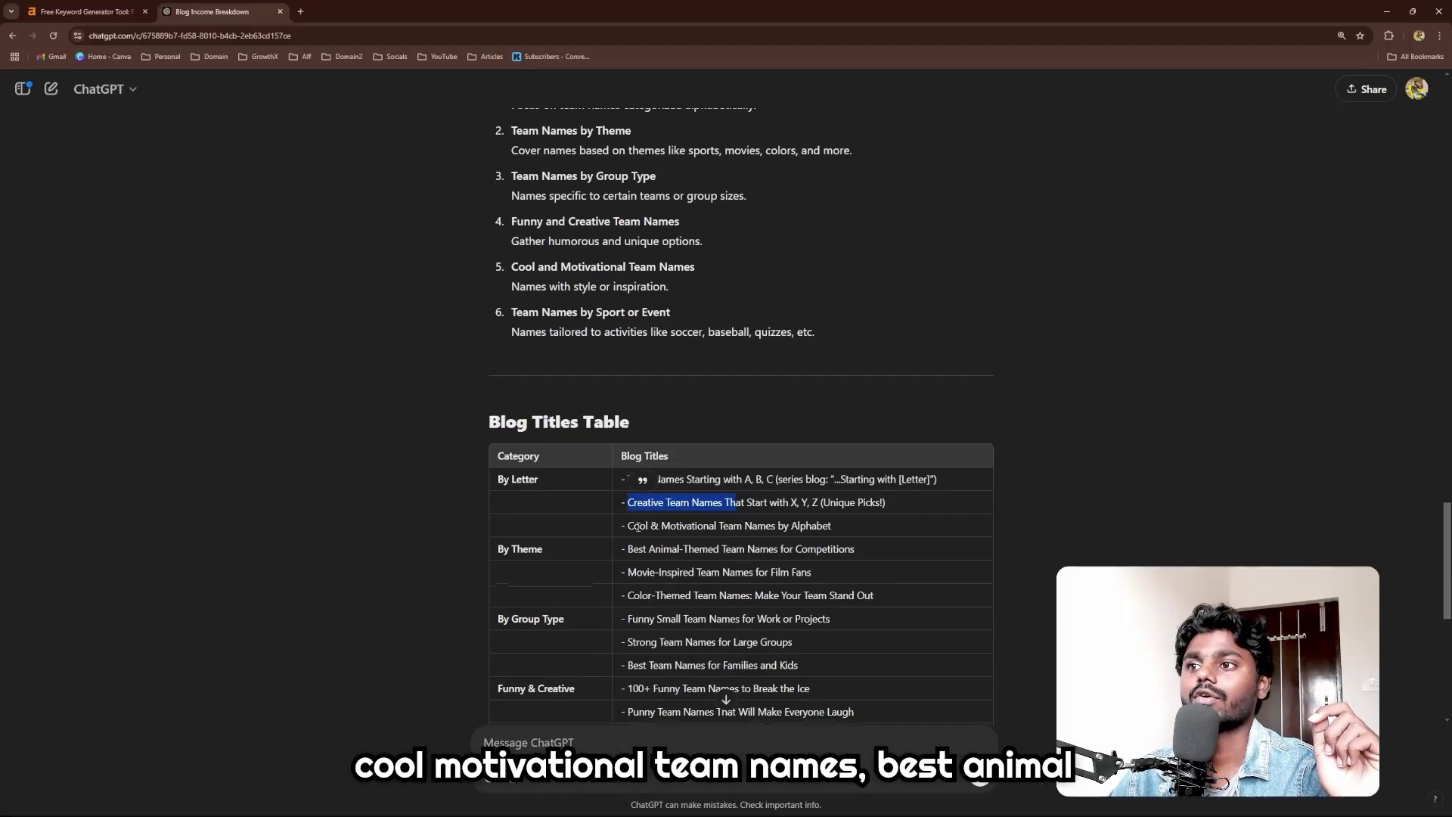
drag(640, 526, 719, 528)
drag(633, 550, 708, 550)
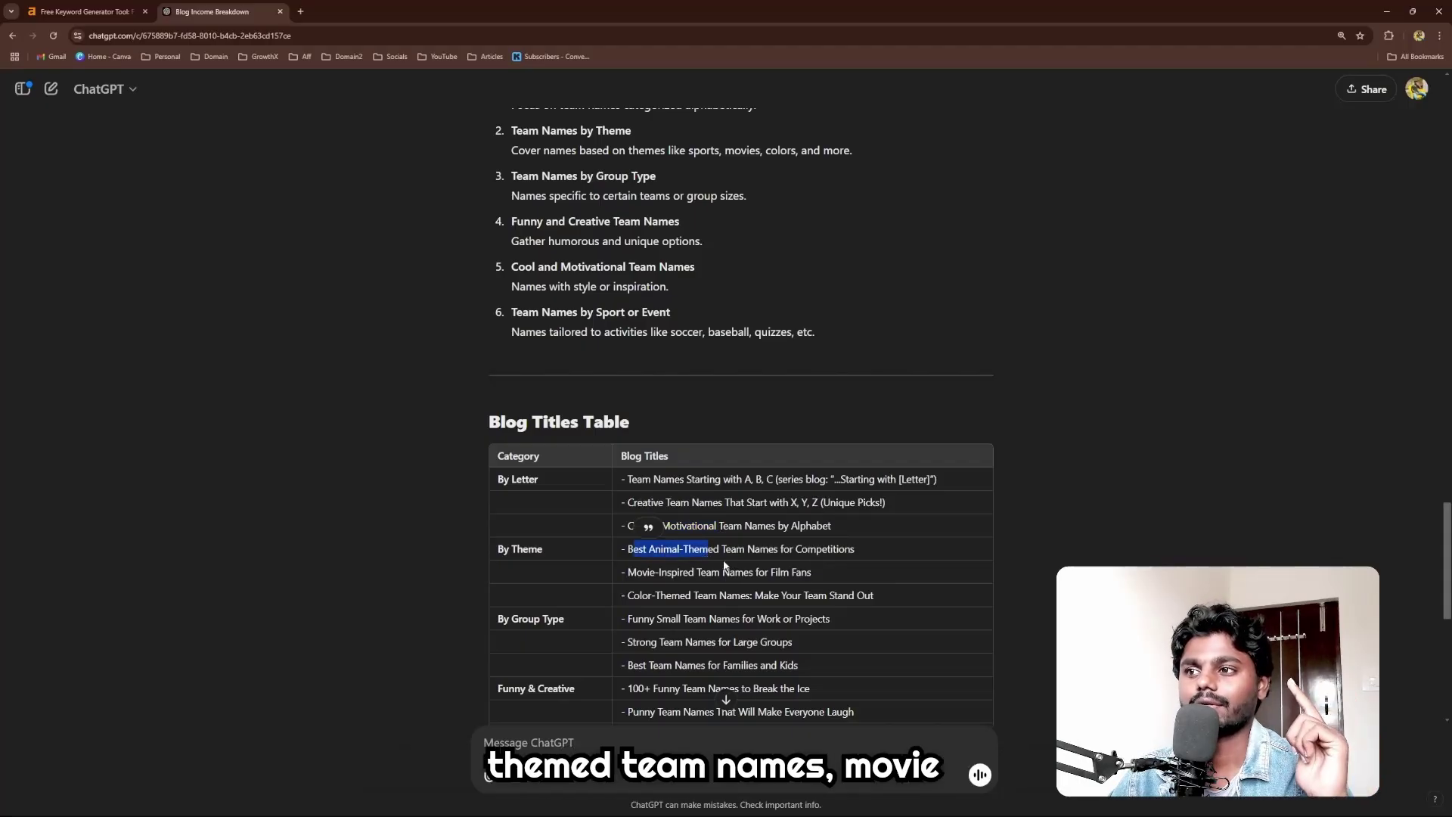
drag(630, 573, 731, 596)
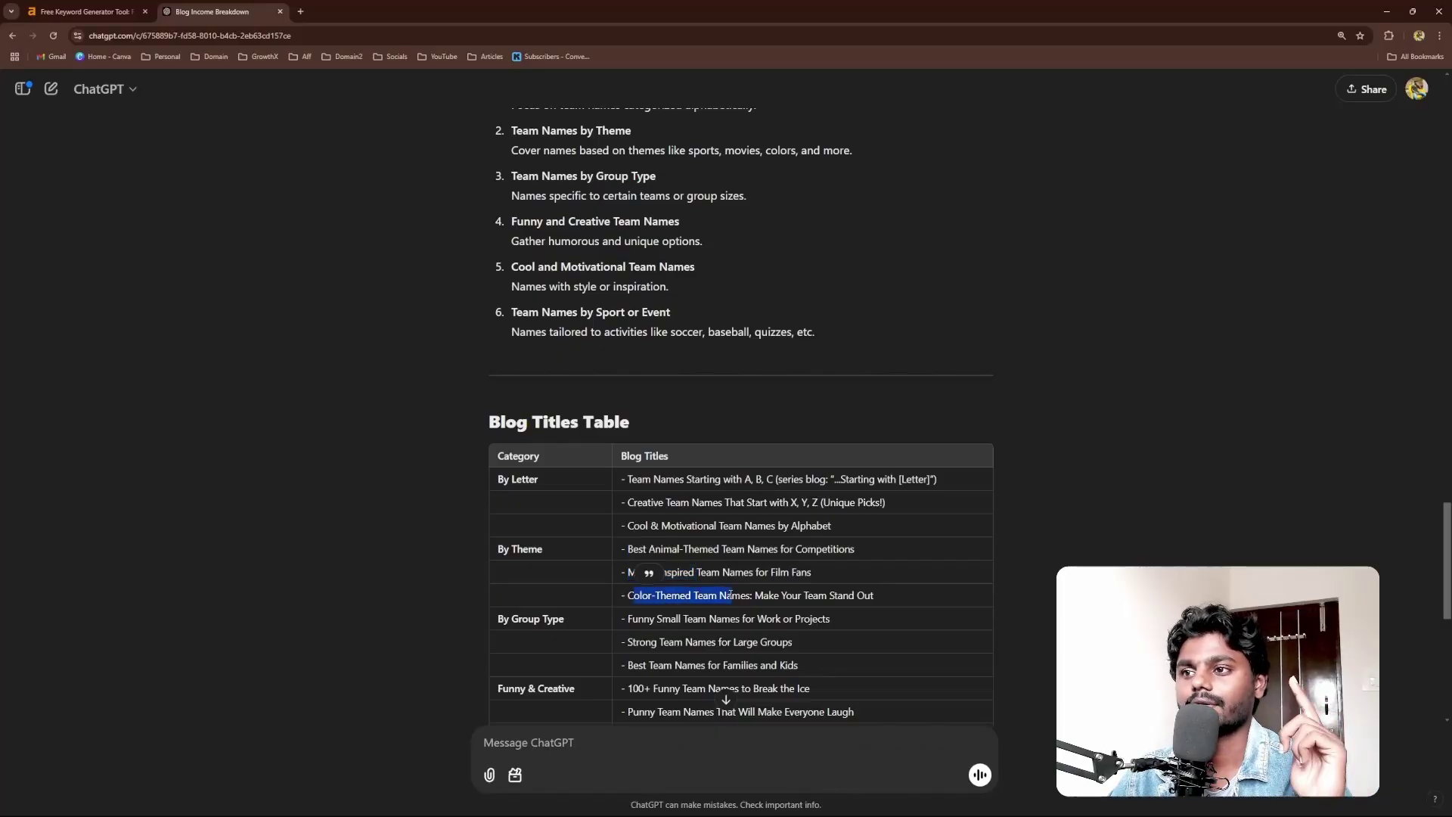
scroll(729, 593, down, 7)
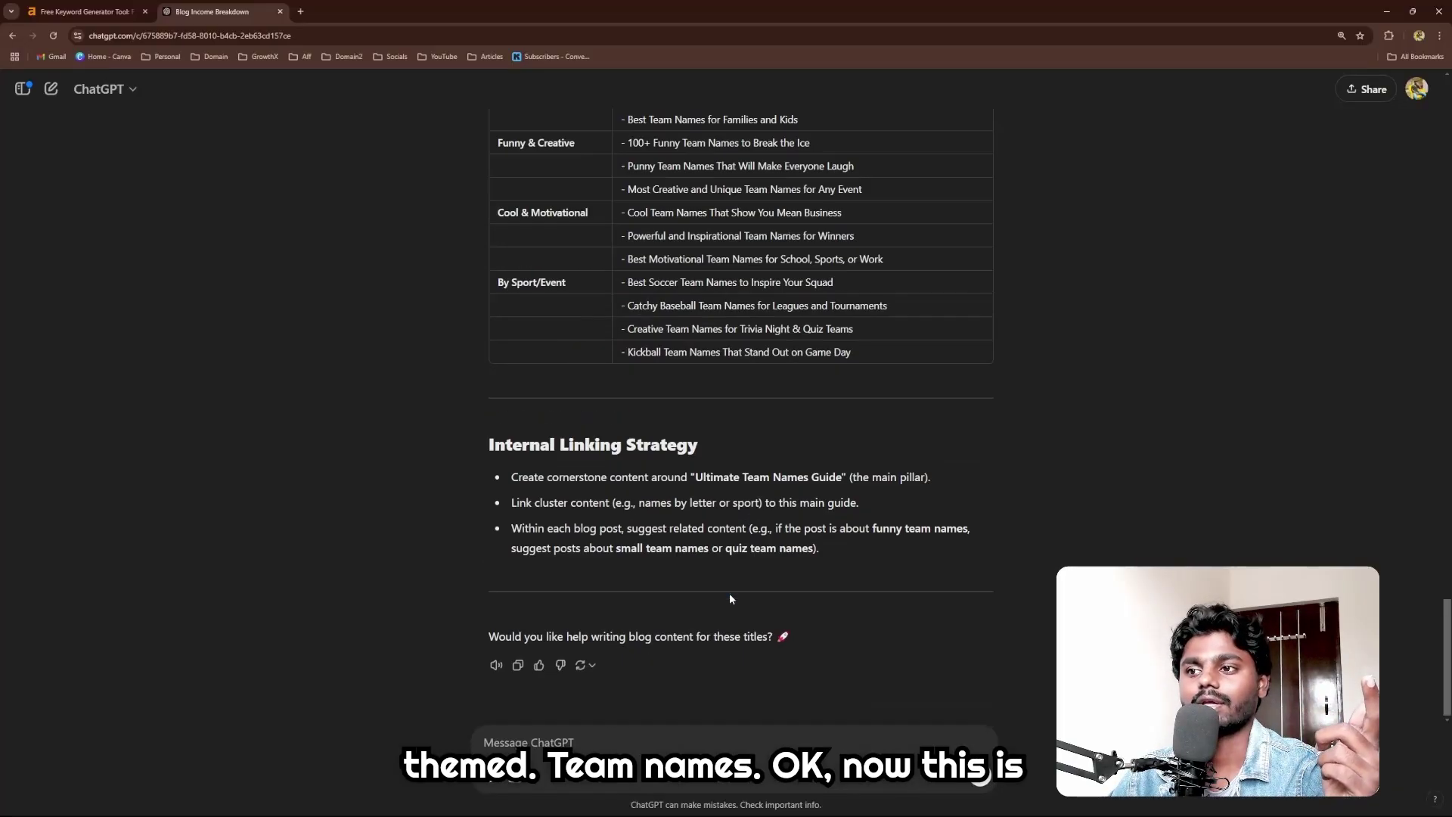
scroll(729, 594, up, 7)
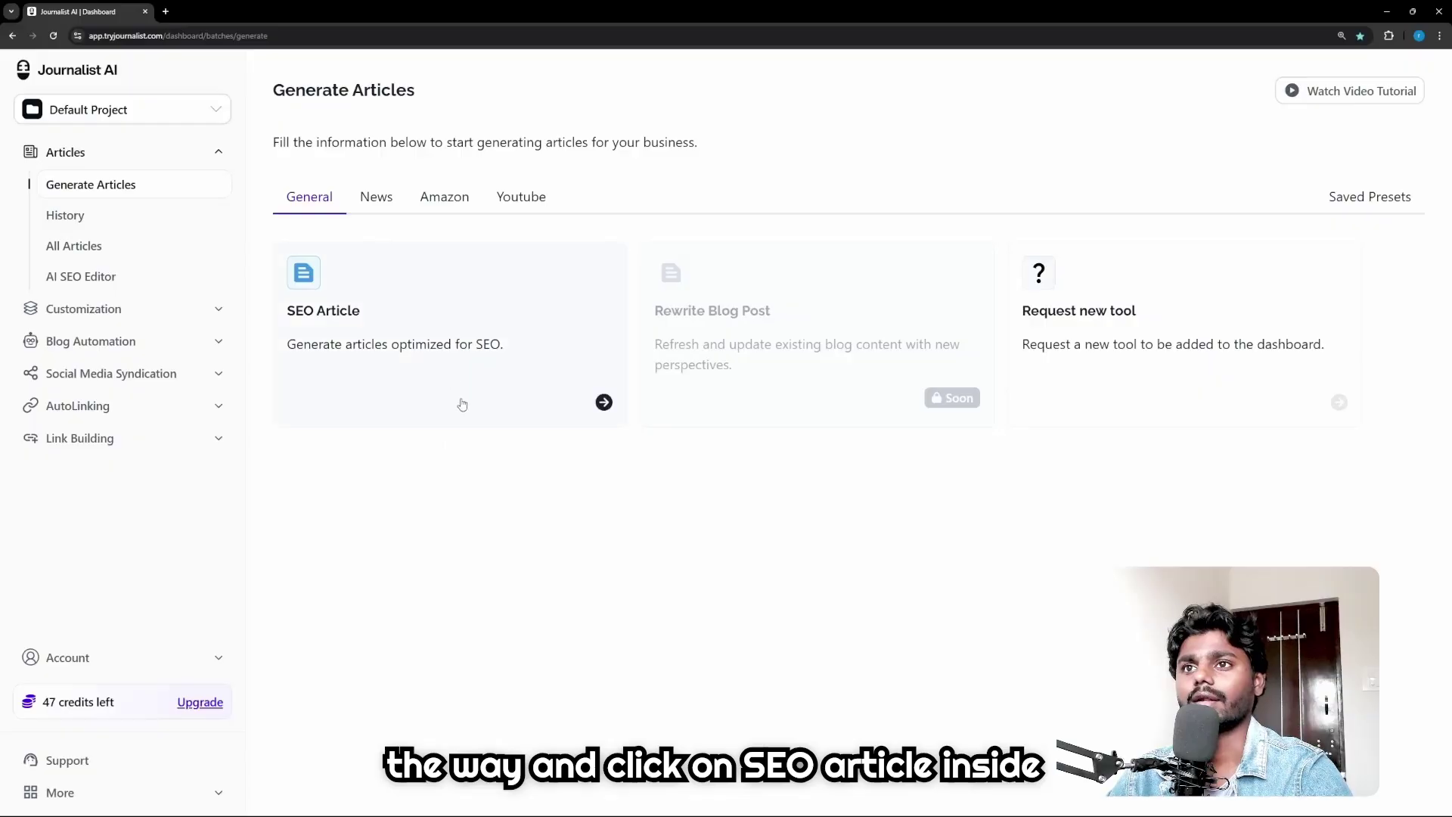
Open the SEO Article form and enter the focus keyword 'team names starting with A'
click(398, 373)
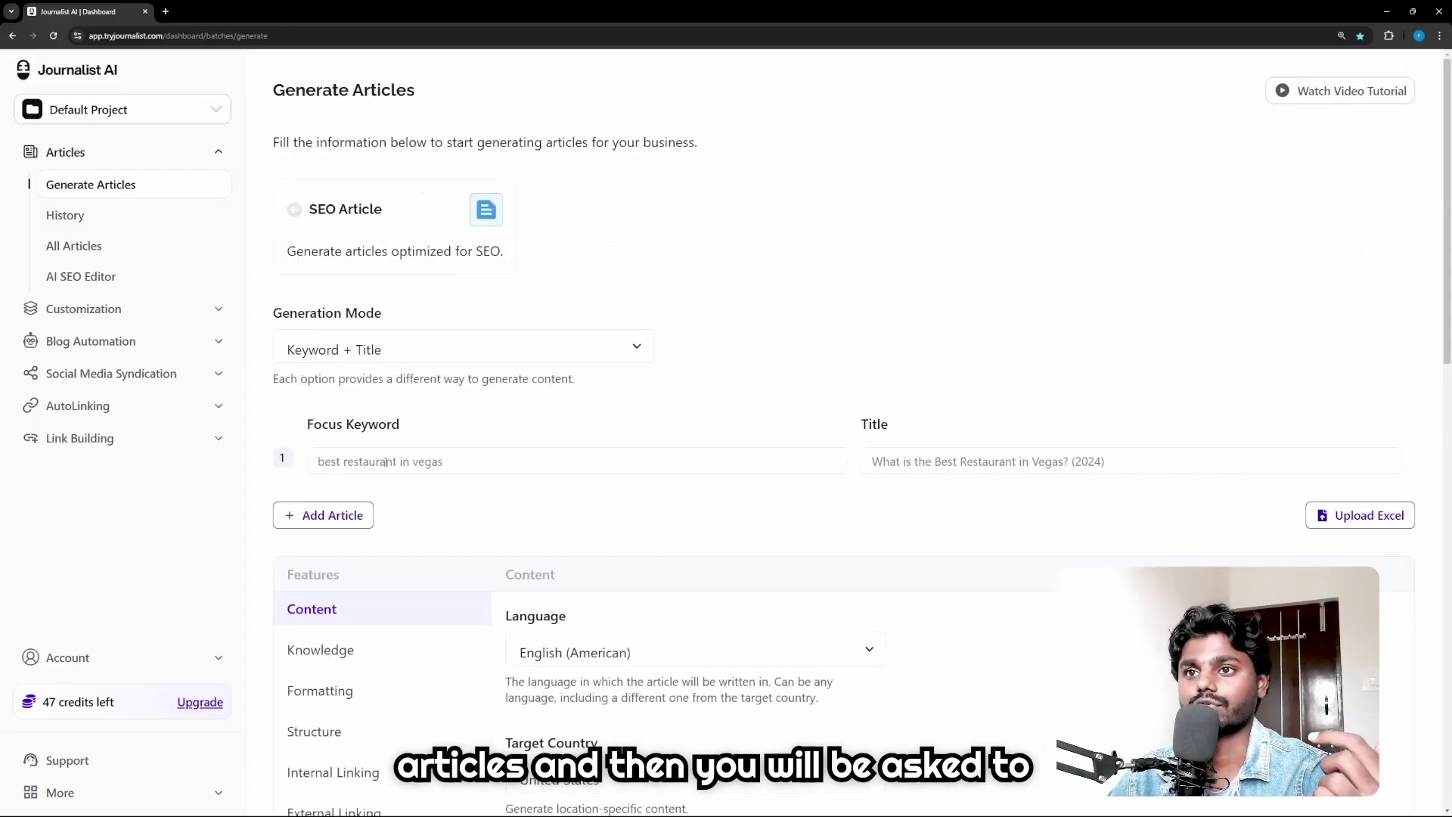
drag(306, 425, 382, 429)
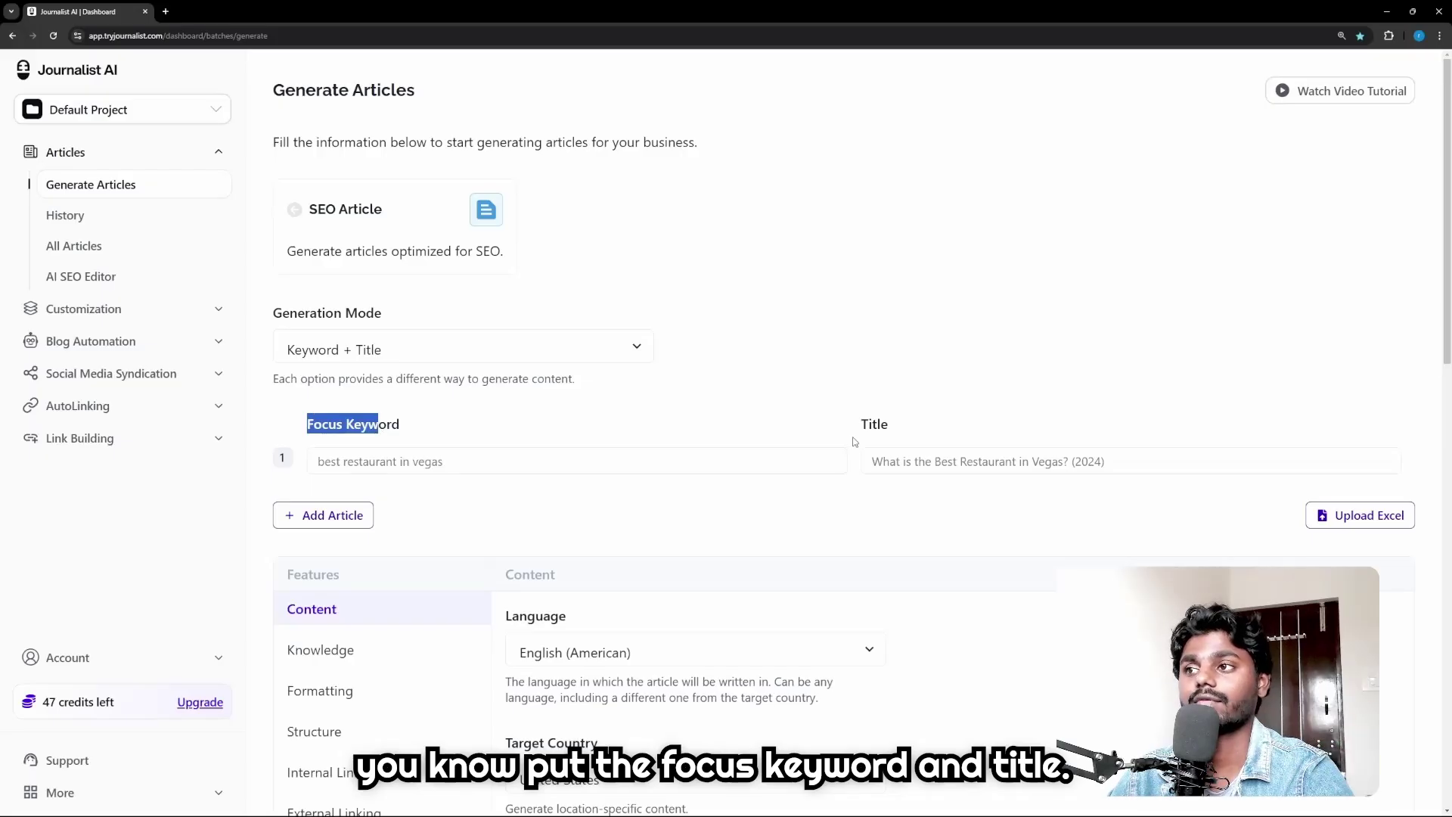
drag(857, 438, 924, 431)
click(350, 455)
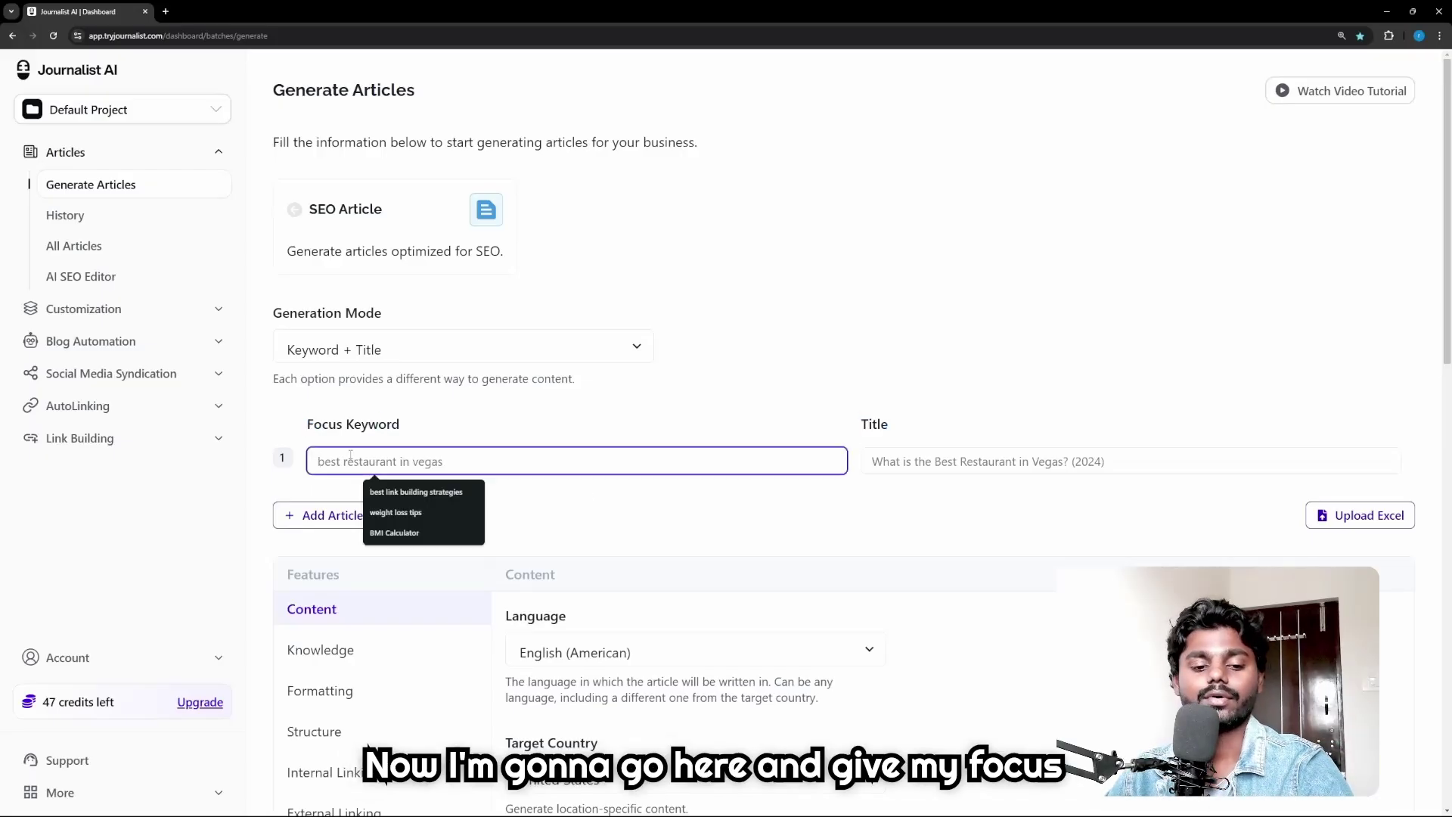
text(team n)
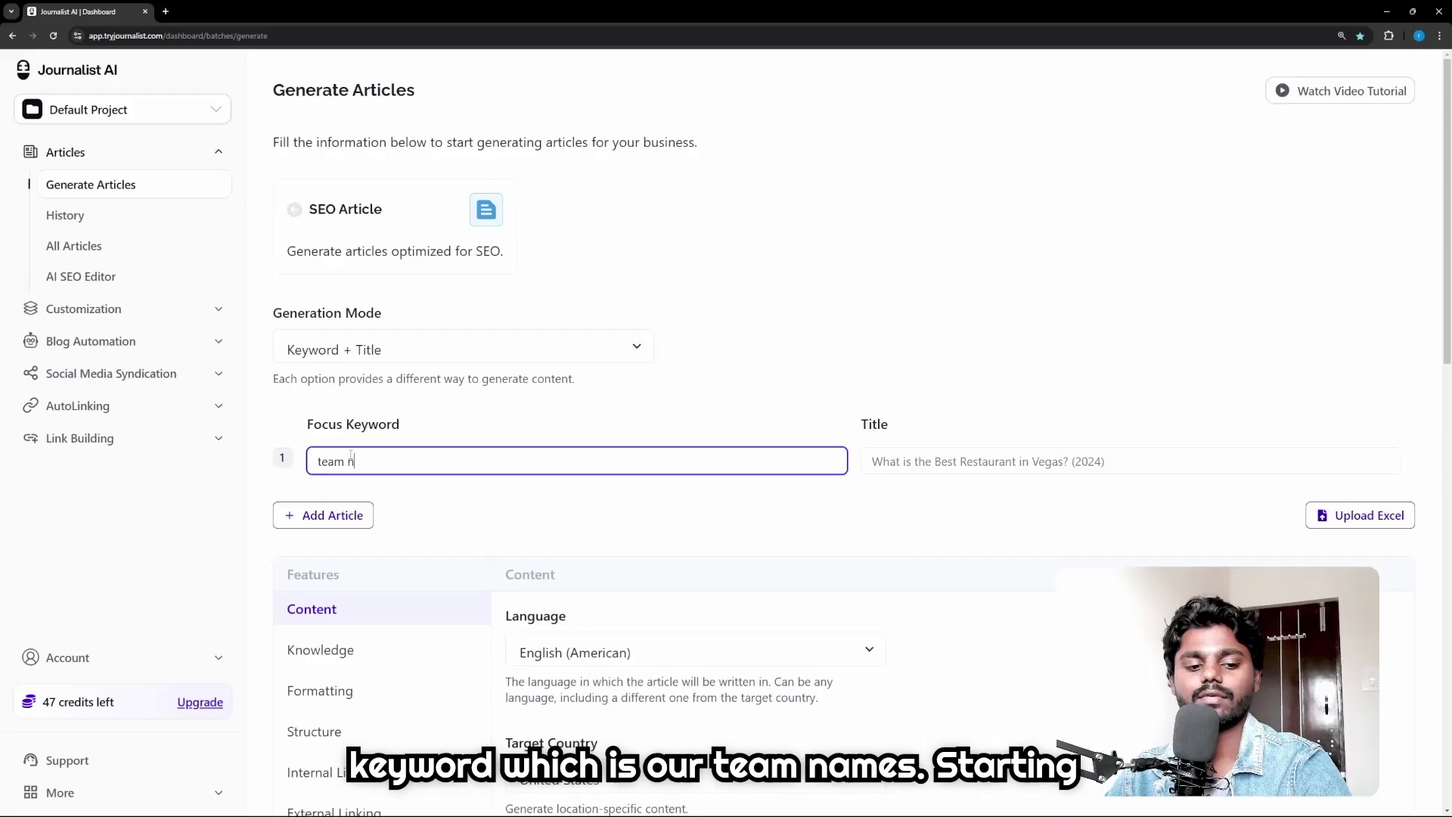
text(ames)
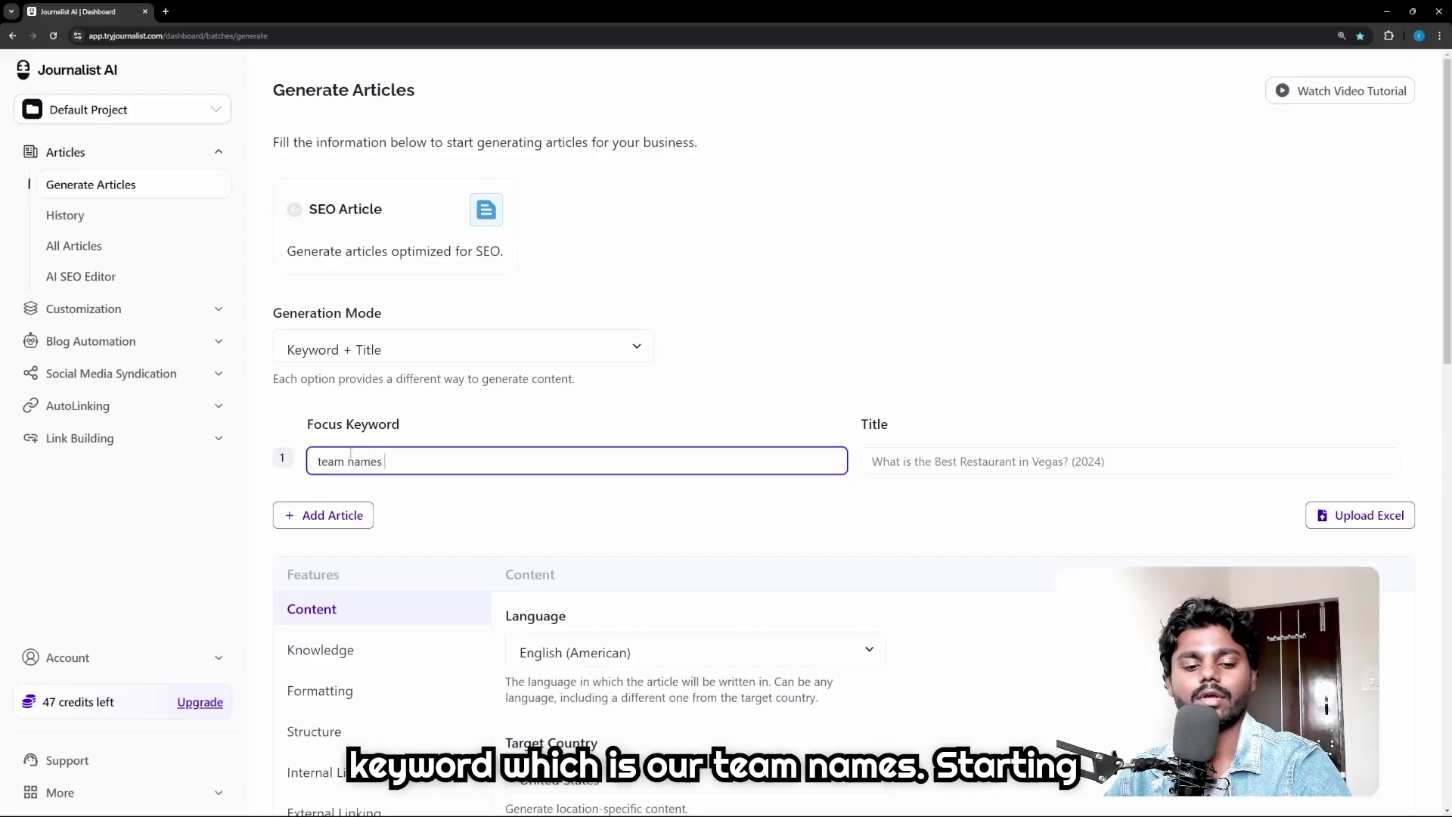
text( starting a)
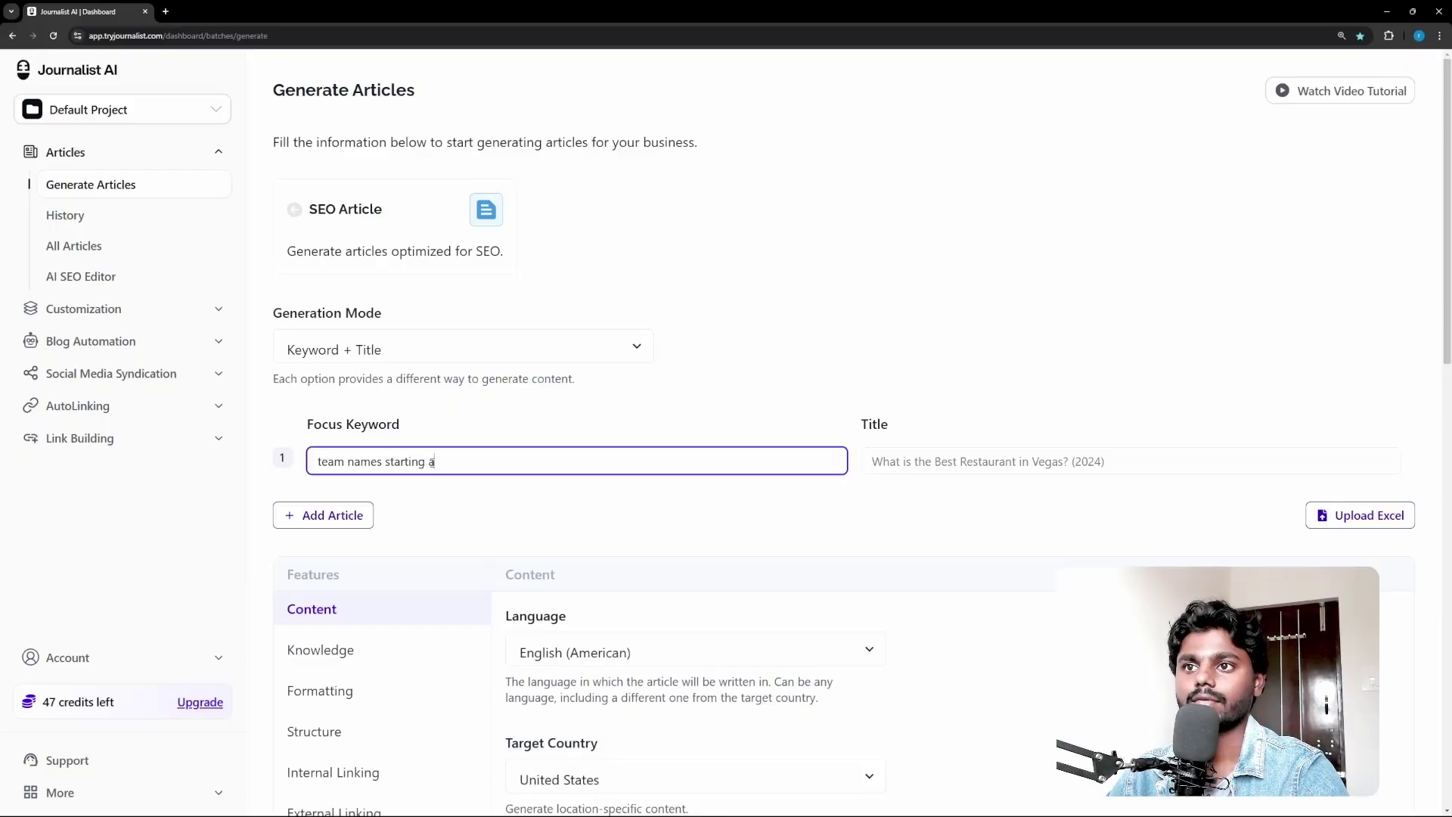
key(Left)
text(with)
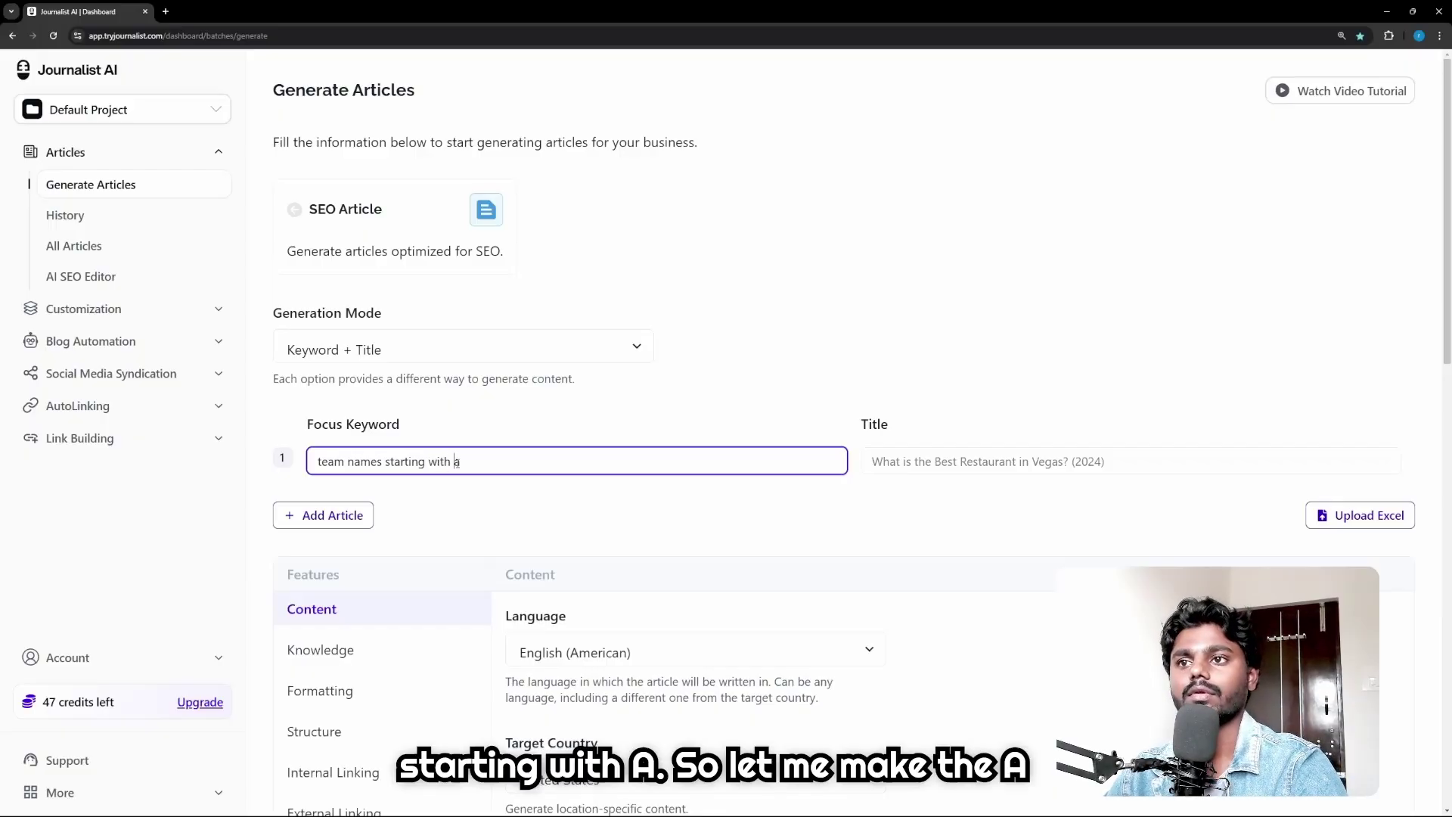
key(BackSpace)
text(A)
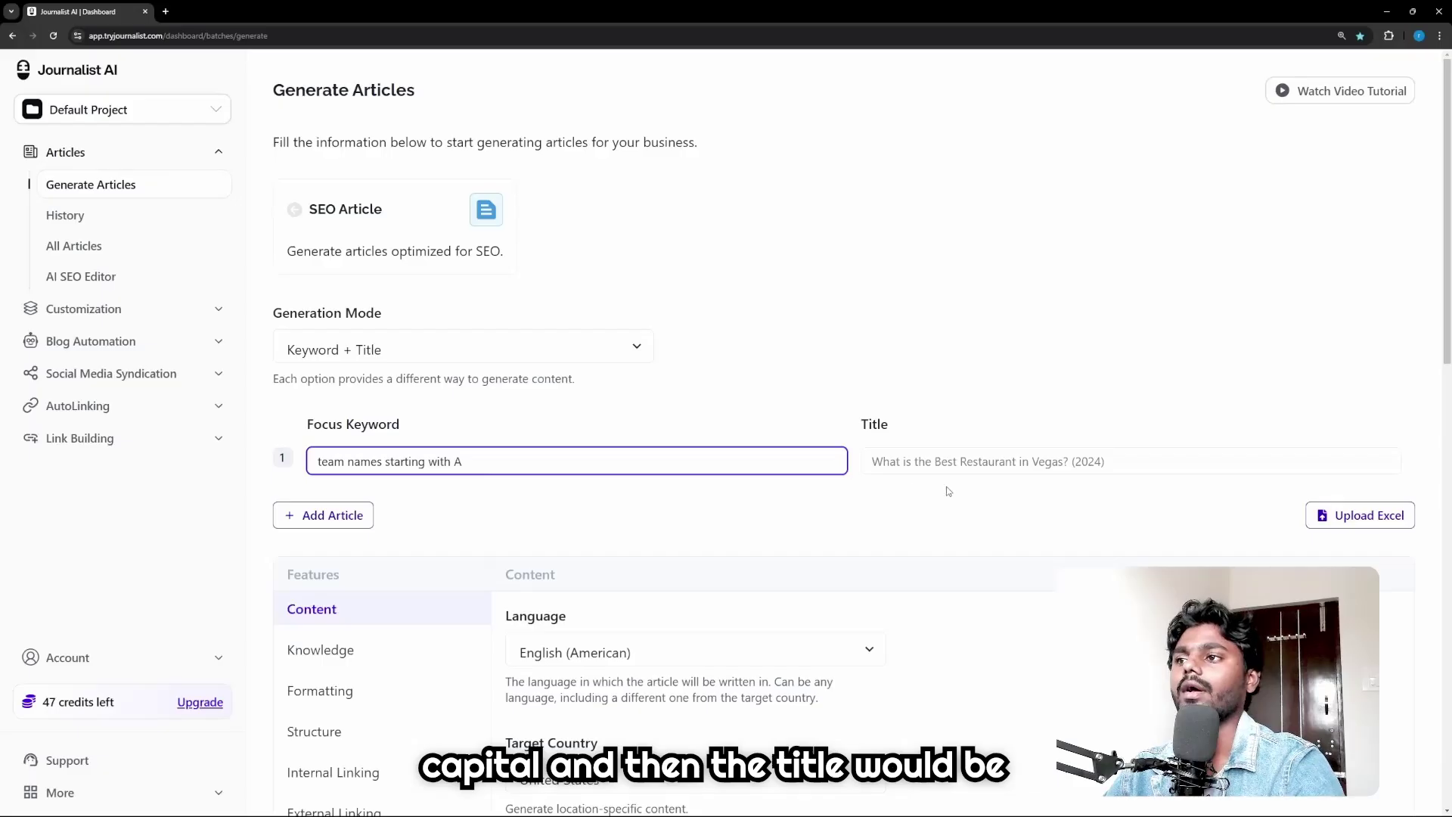
Enter the title '150+ Team Names Starting with A' and look over the options below
click(917, 461)
text(team Names Starting with A,)
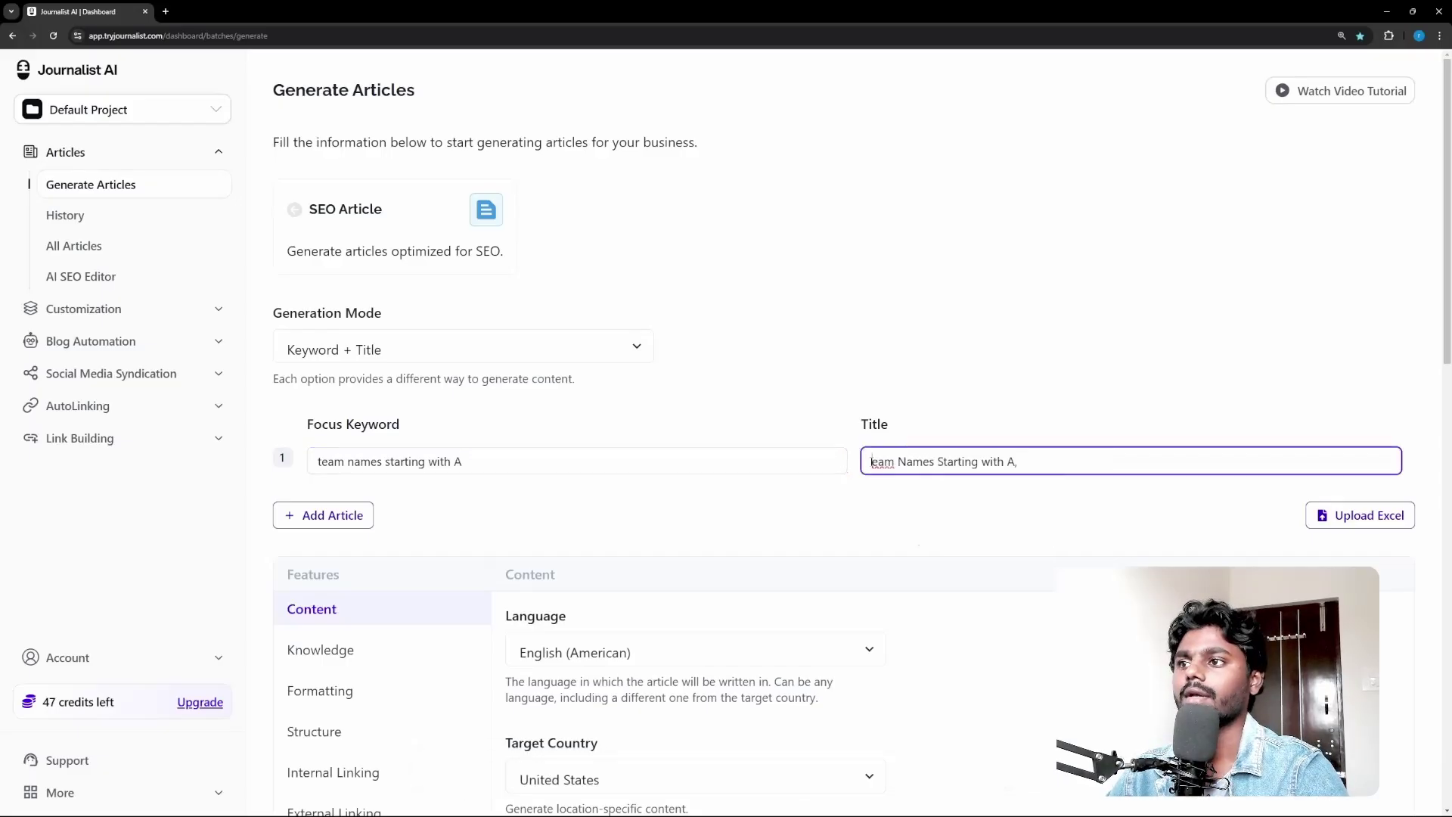
text(T)
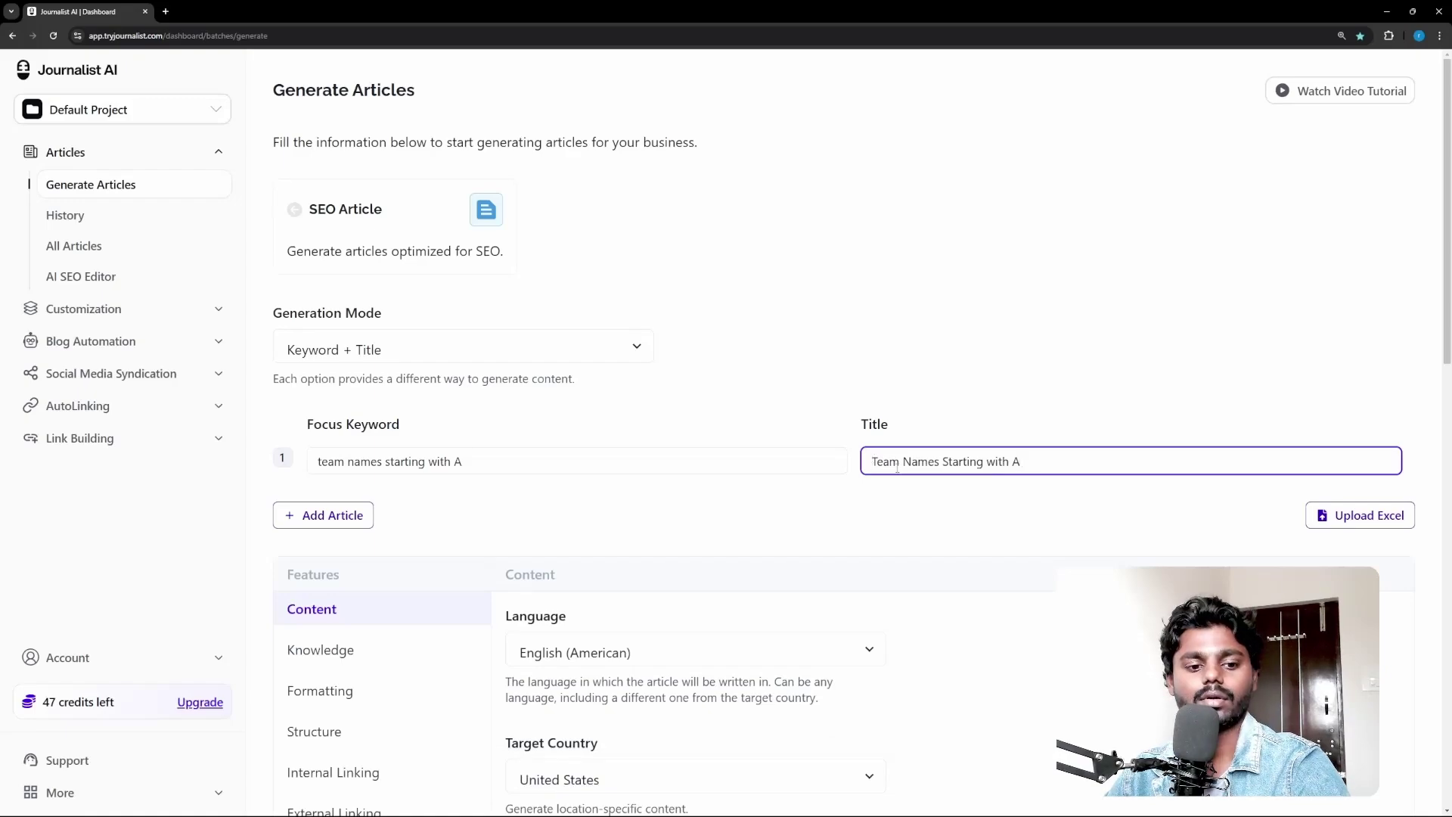
text(150+)
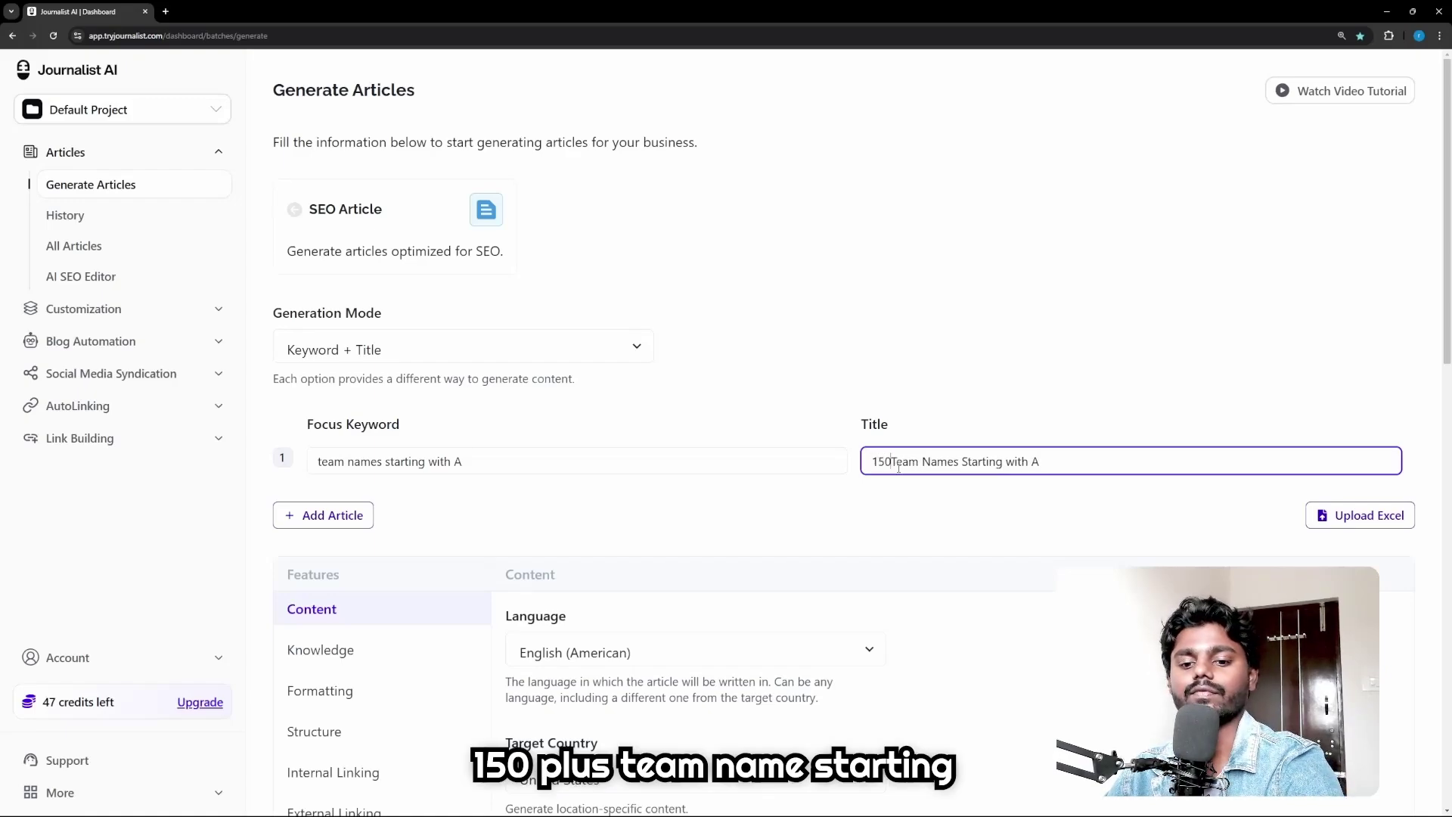
scroll(376, 501, down, 3)
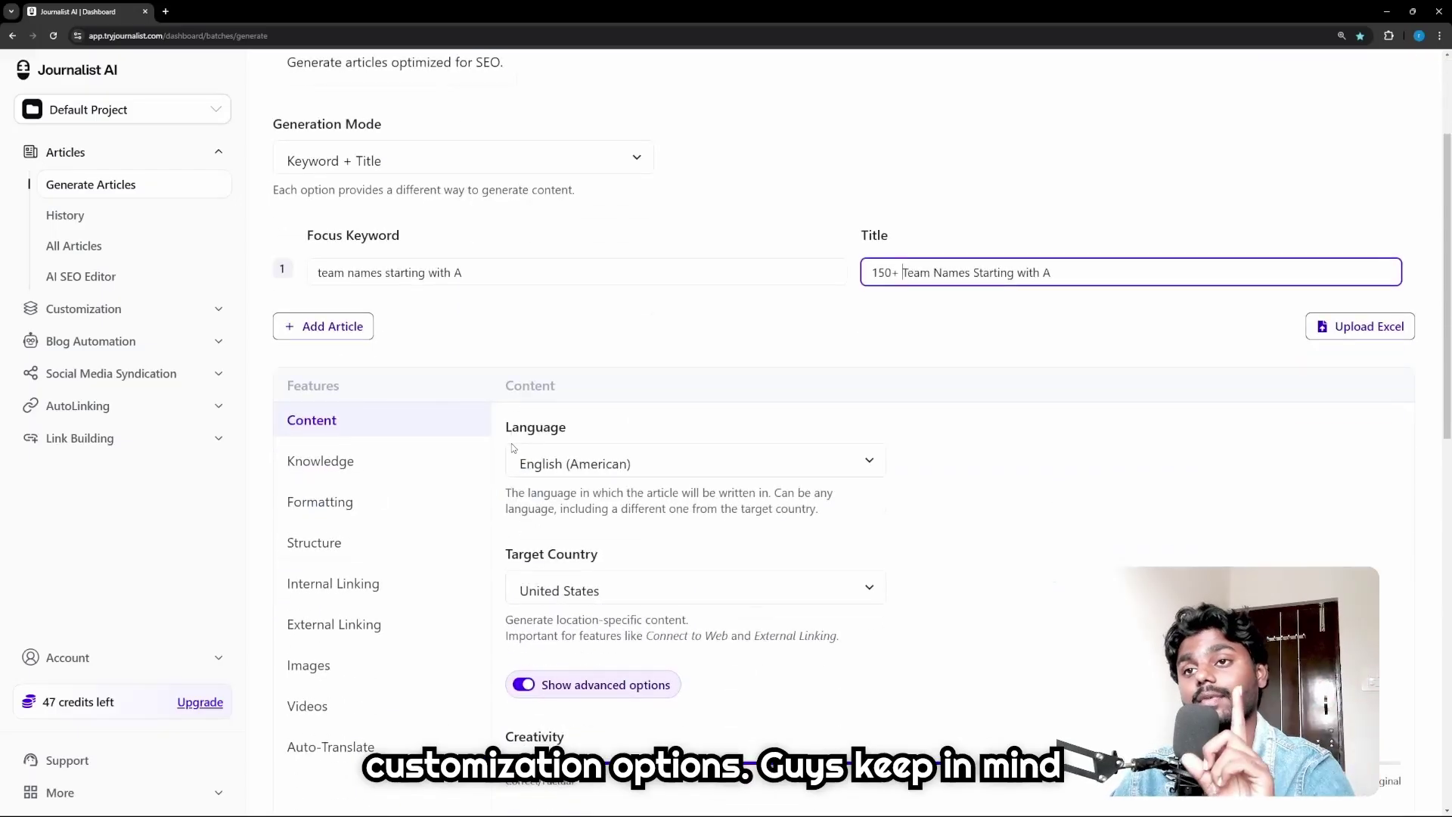
scroll(509, 495, down, 3)
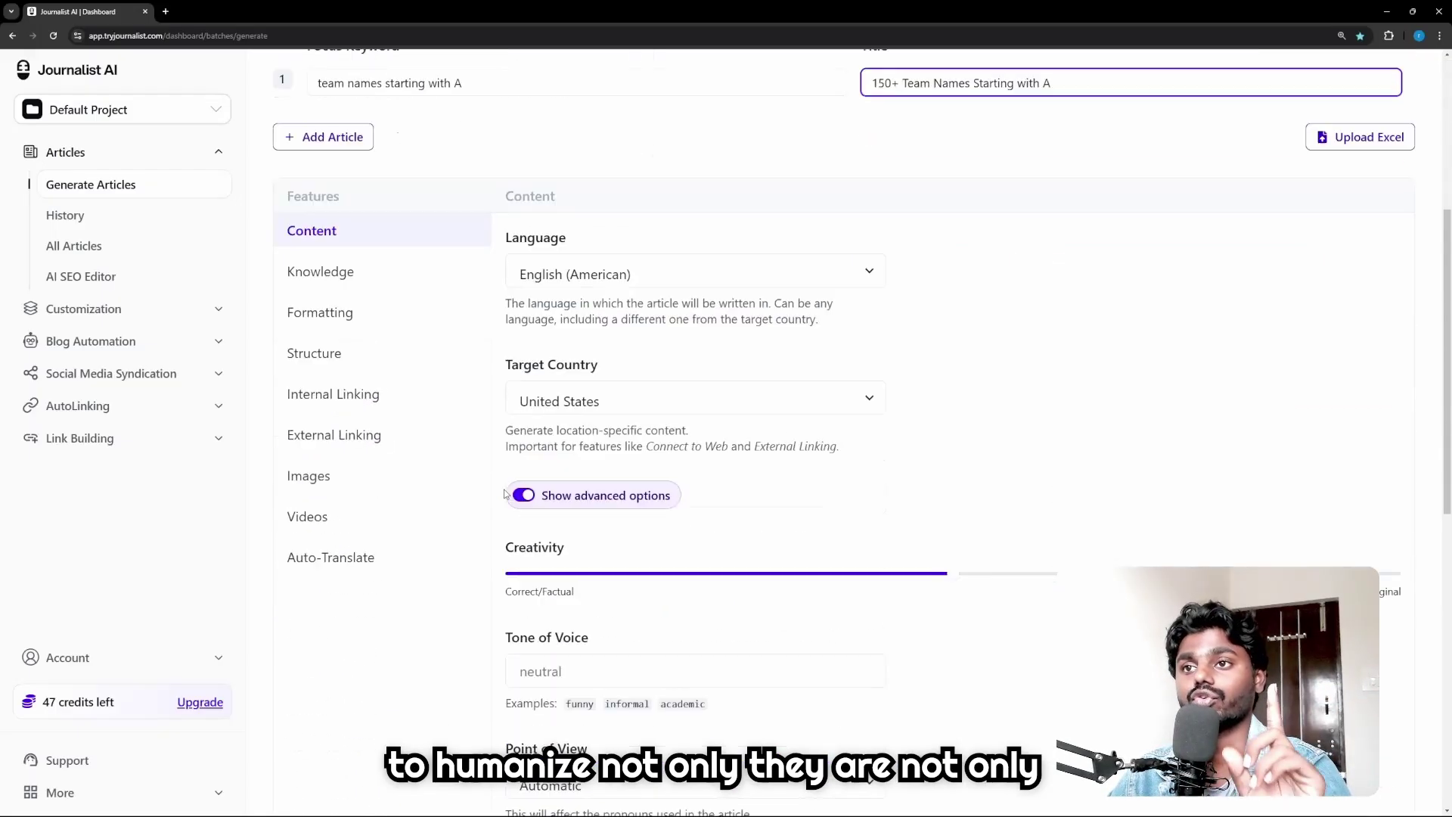
scroll(715, 360, up, 3)
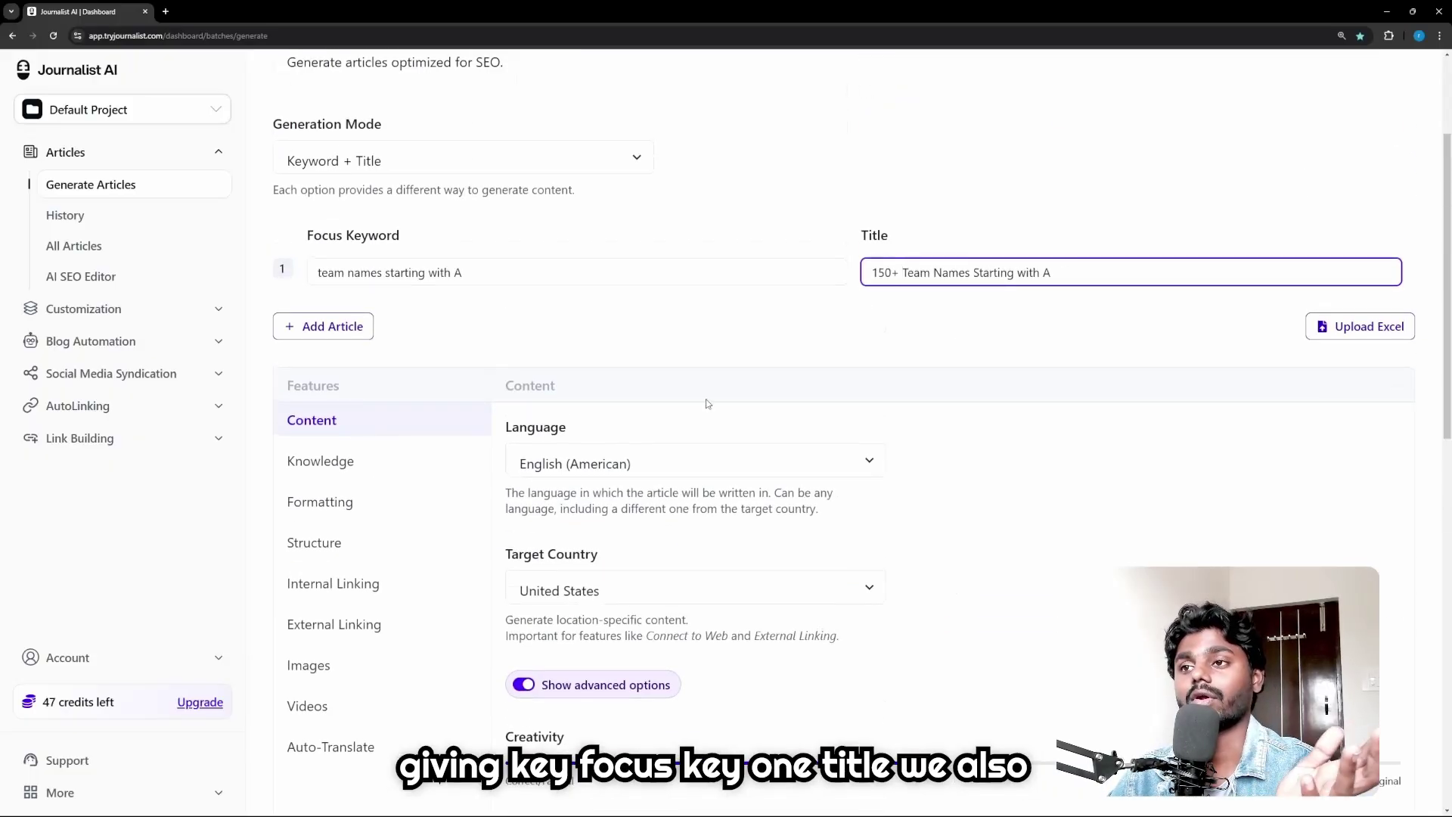
scroll(708, 403, down, 3)
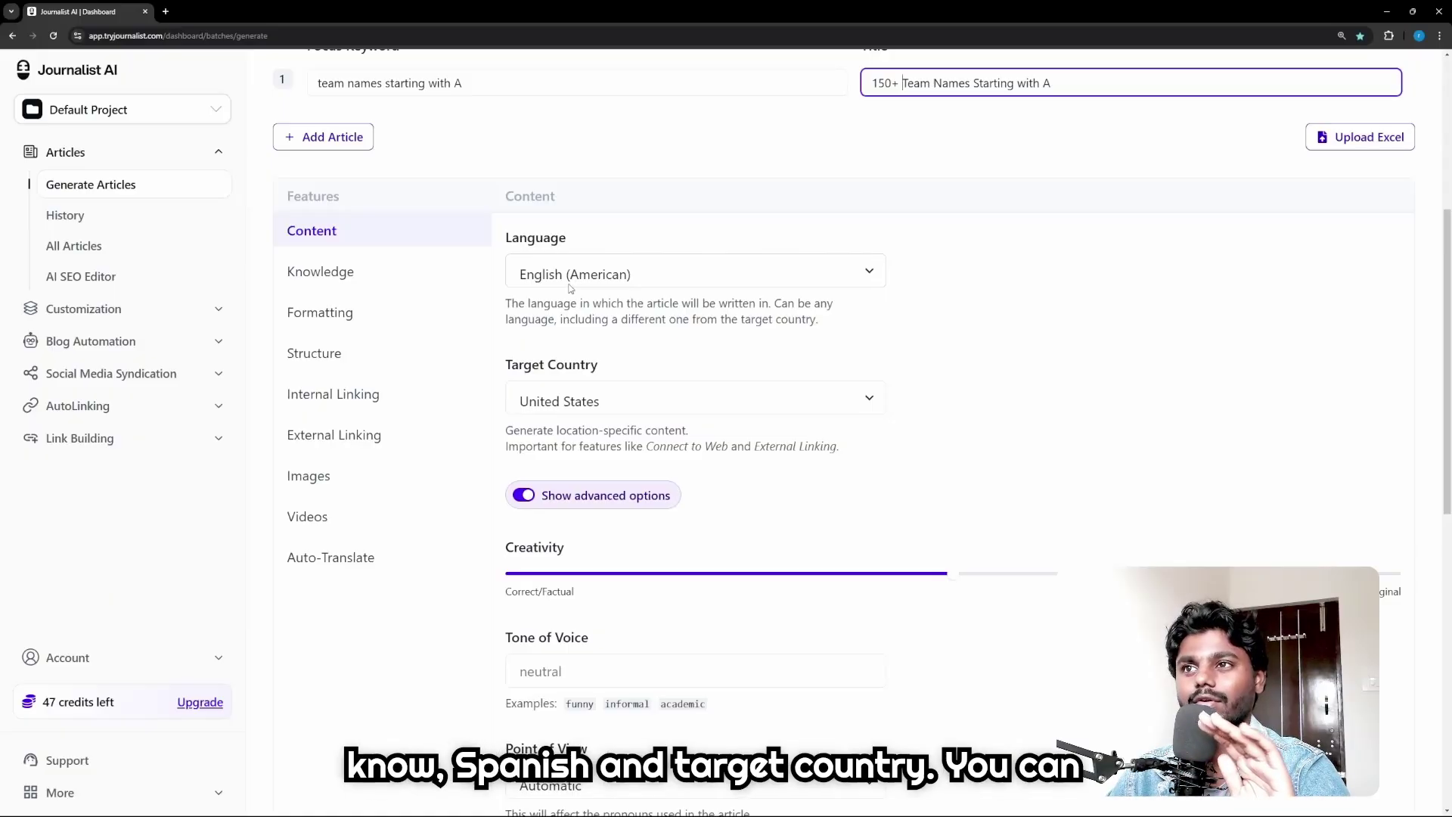
Keep United States as the article's target country
click(568, 397)
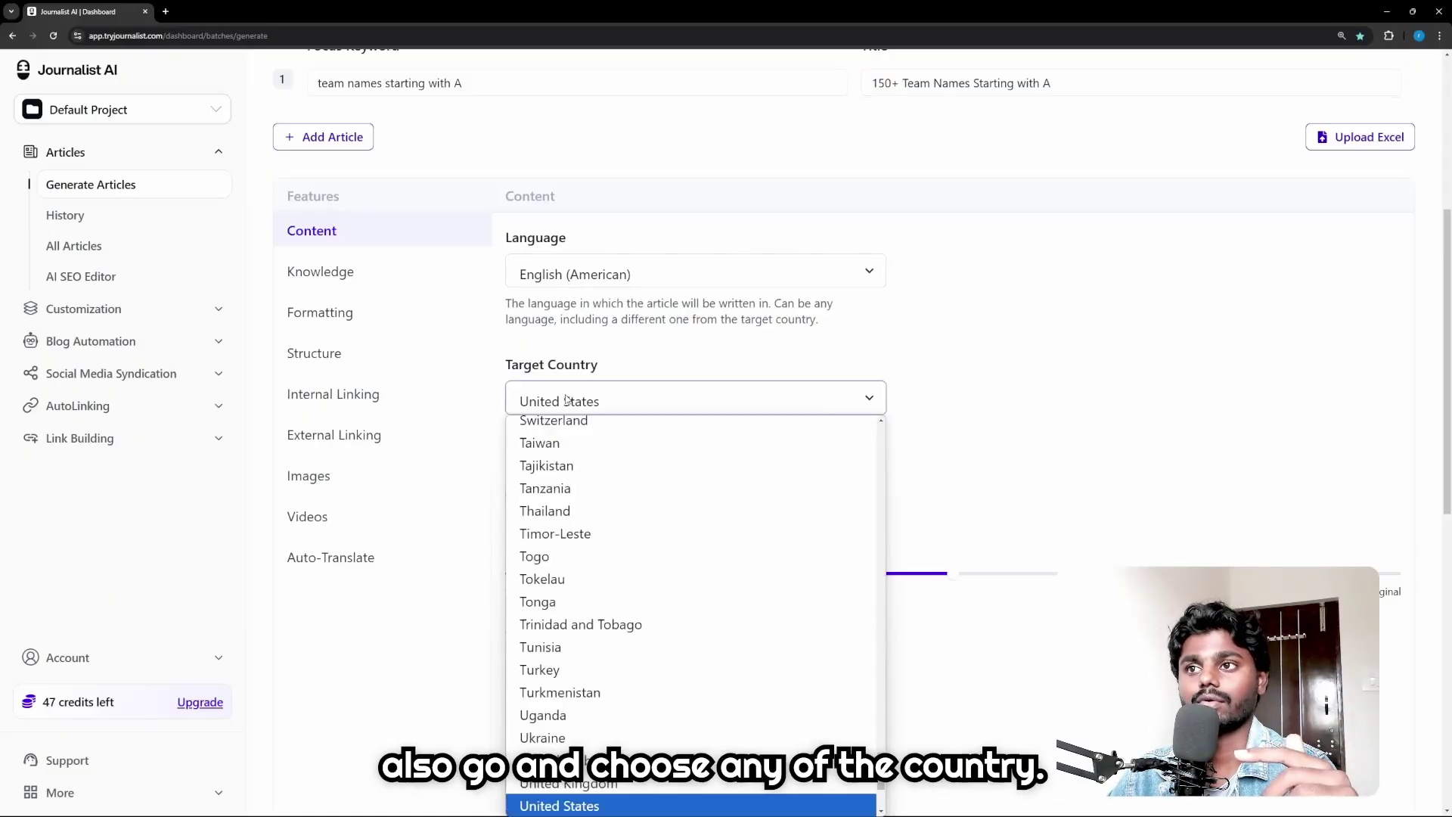
click(966, 396)
scroll(699, 439, down, 3)
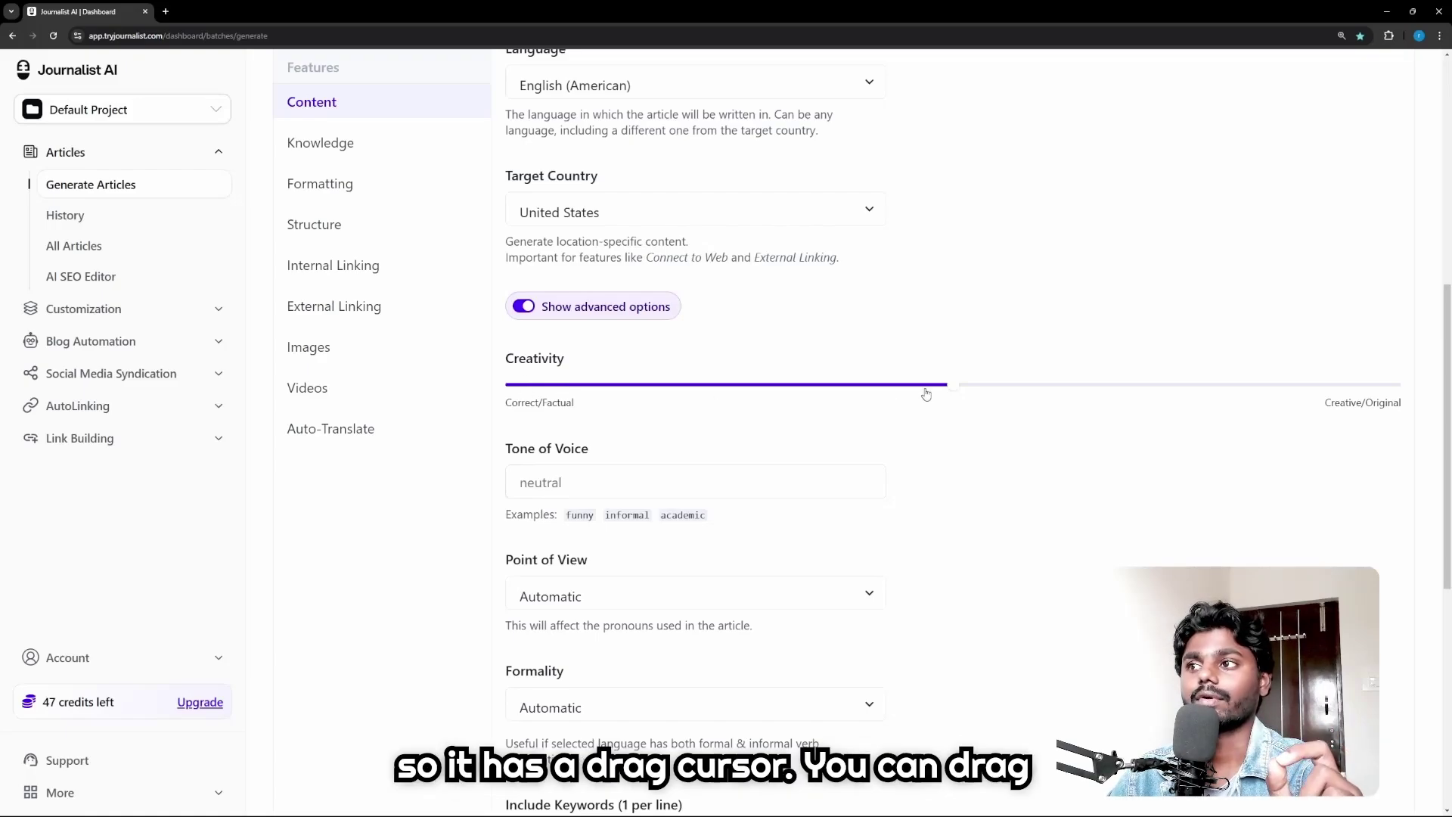
Move the Creativity slider all the way to Creative/Original
drag(954, 393, 1442, 398)
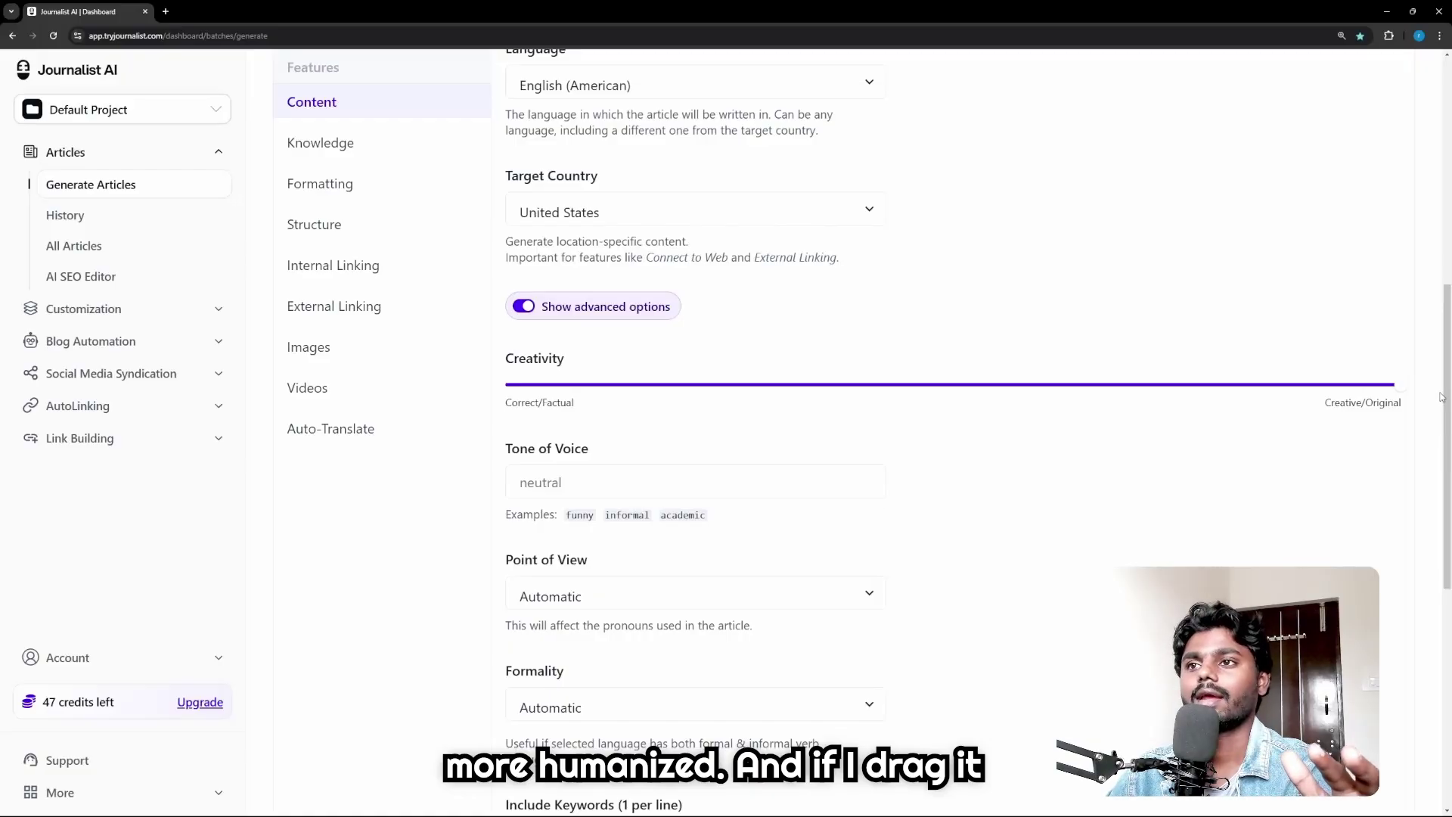
drag(1394, 385, 522, 396)
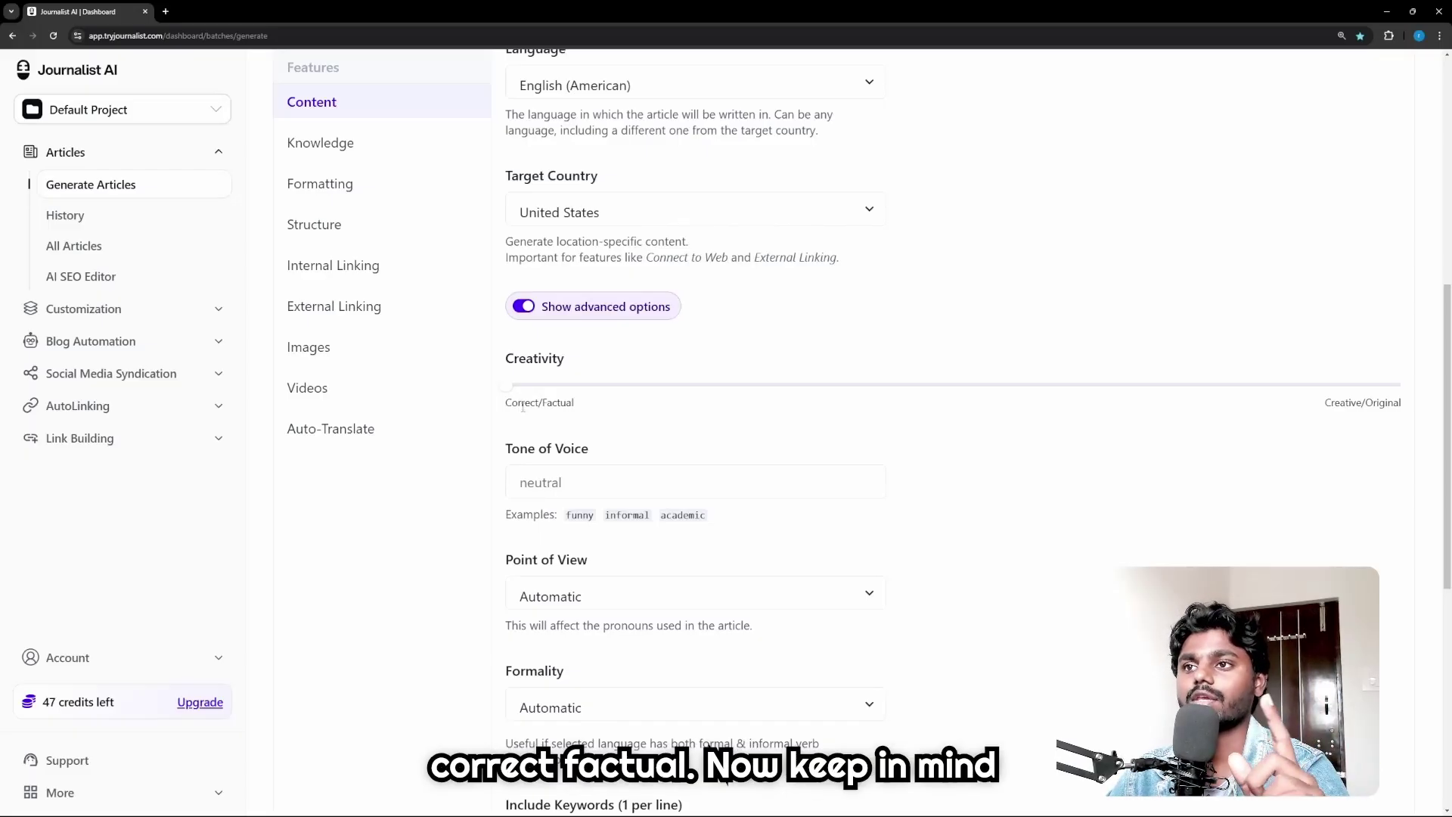
mouse_move(515, 395)
mouse_down()
mouse_move(986, 378)
mouse_move(1394, 388)
mouse_move(520, 392)
mouse_up()
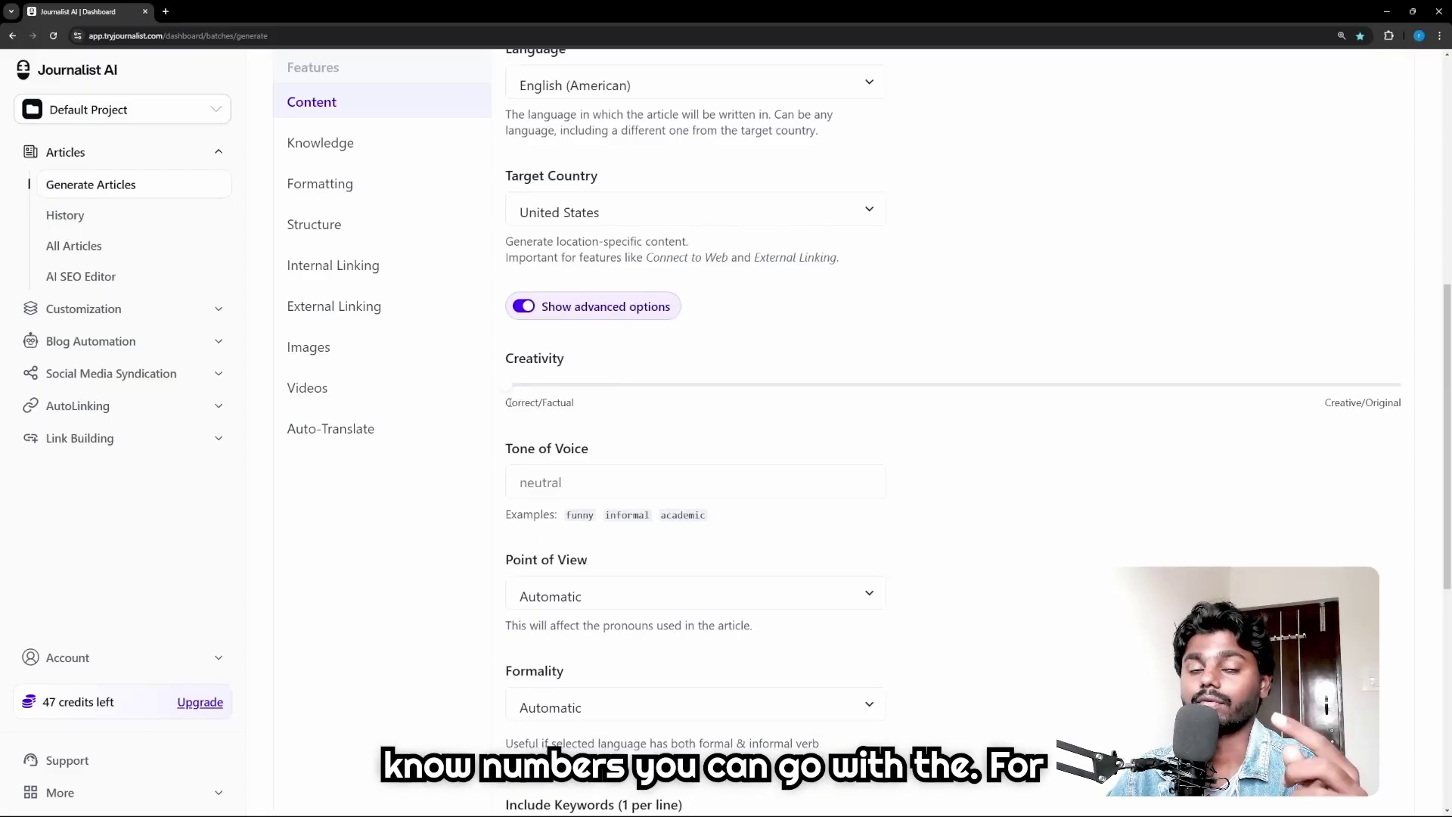
drag(598, 404, 929, 406)
scroll(956, 541, down, 3)
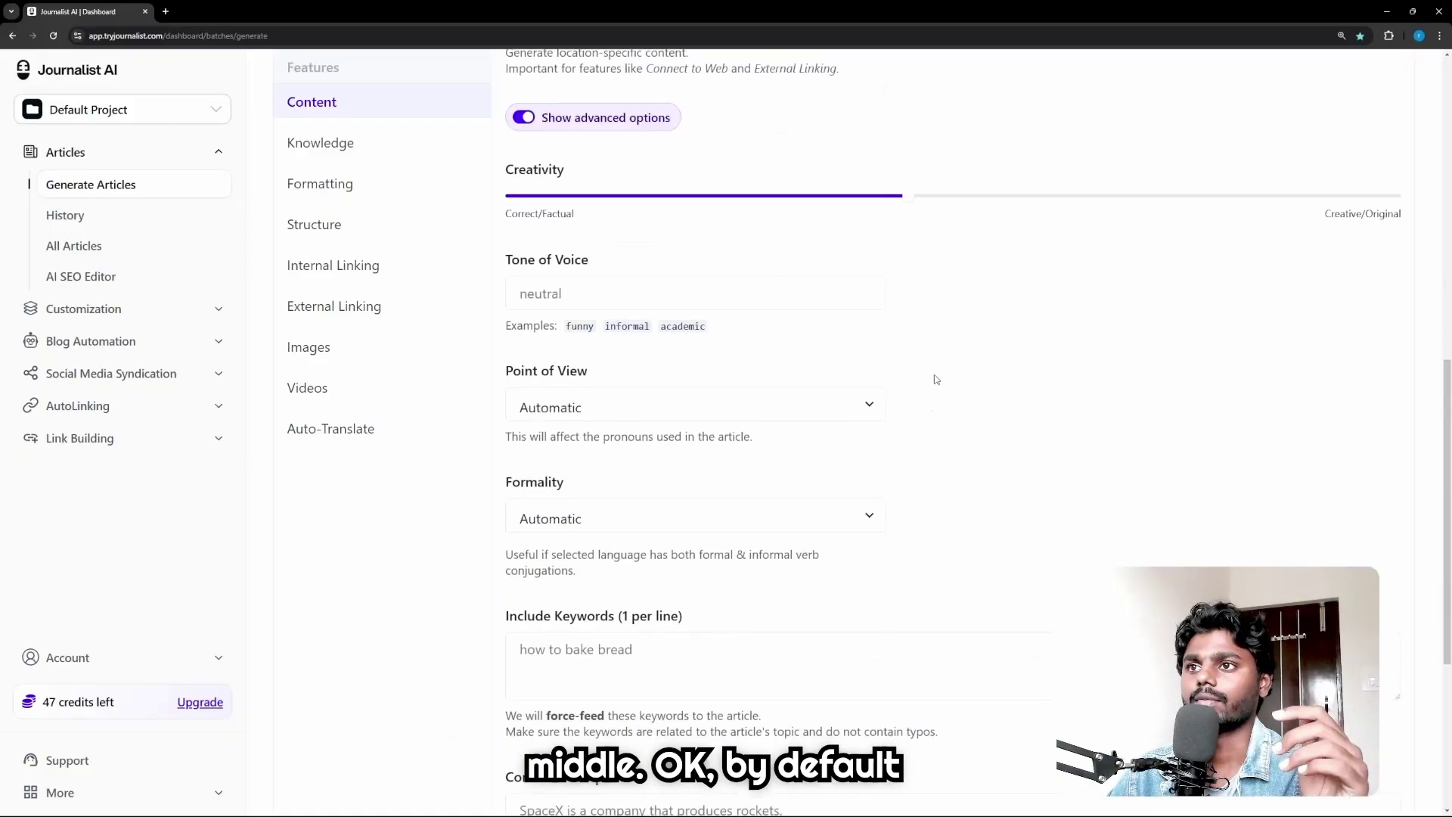
scroll(962, 355, up, 5)
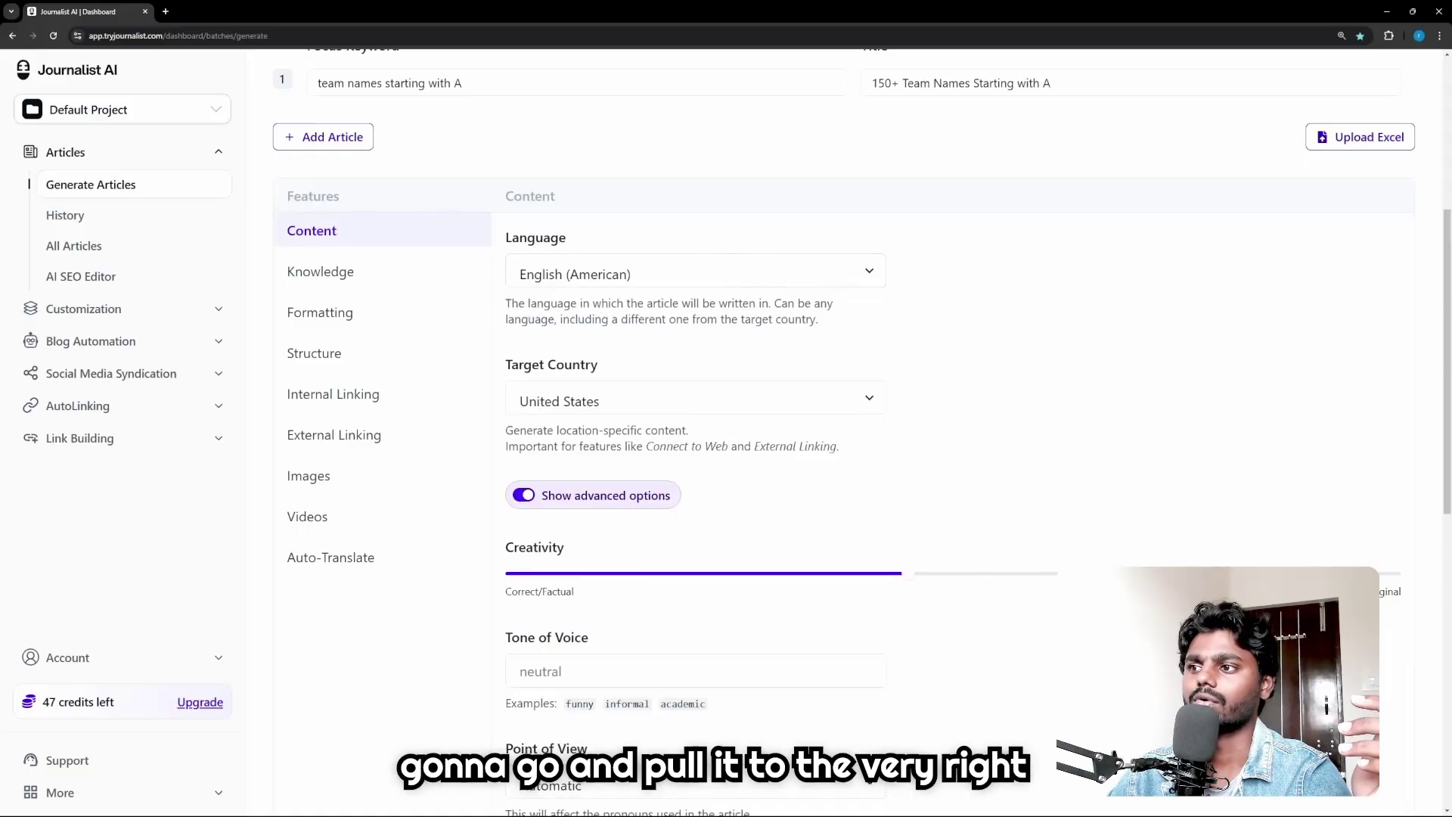
drag(908, 573, 1404, 580)
scroll(911, 519, down, 2)
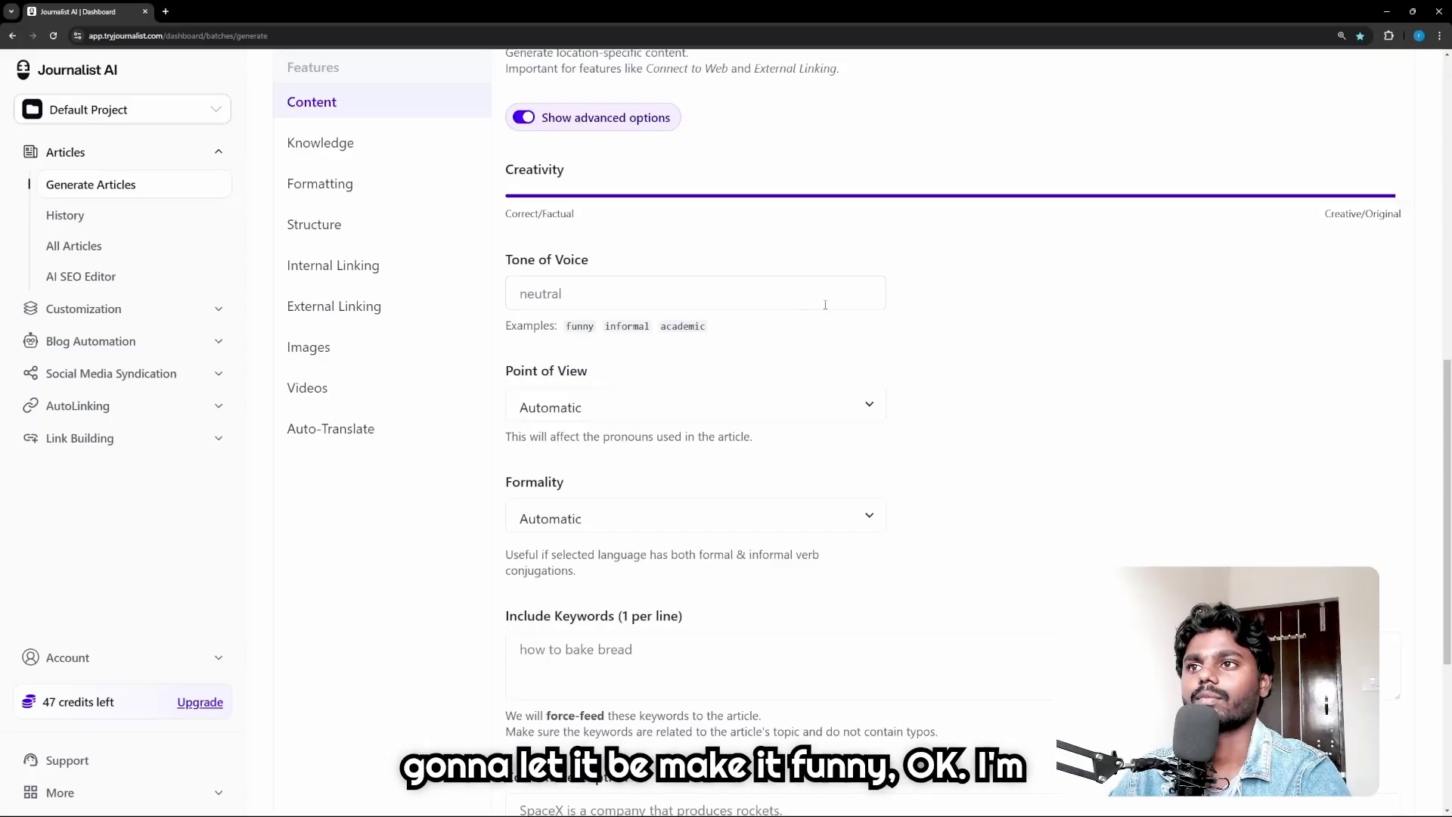
Set the tone of voice to 'funny' and the point of view to Second Person
click(603, 298)
text(funny)
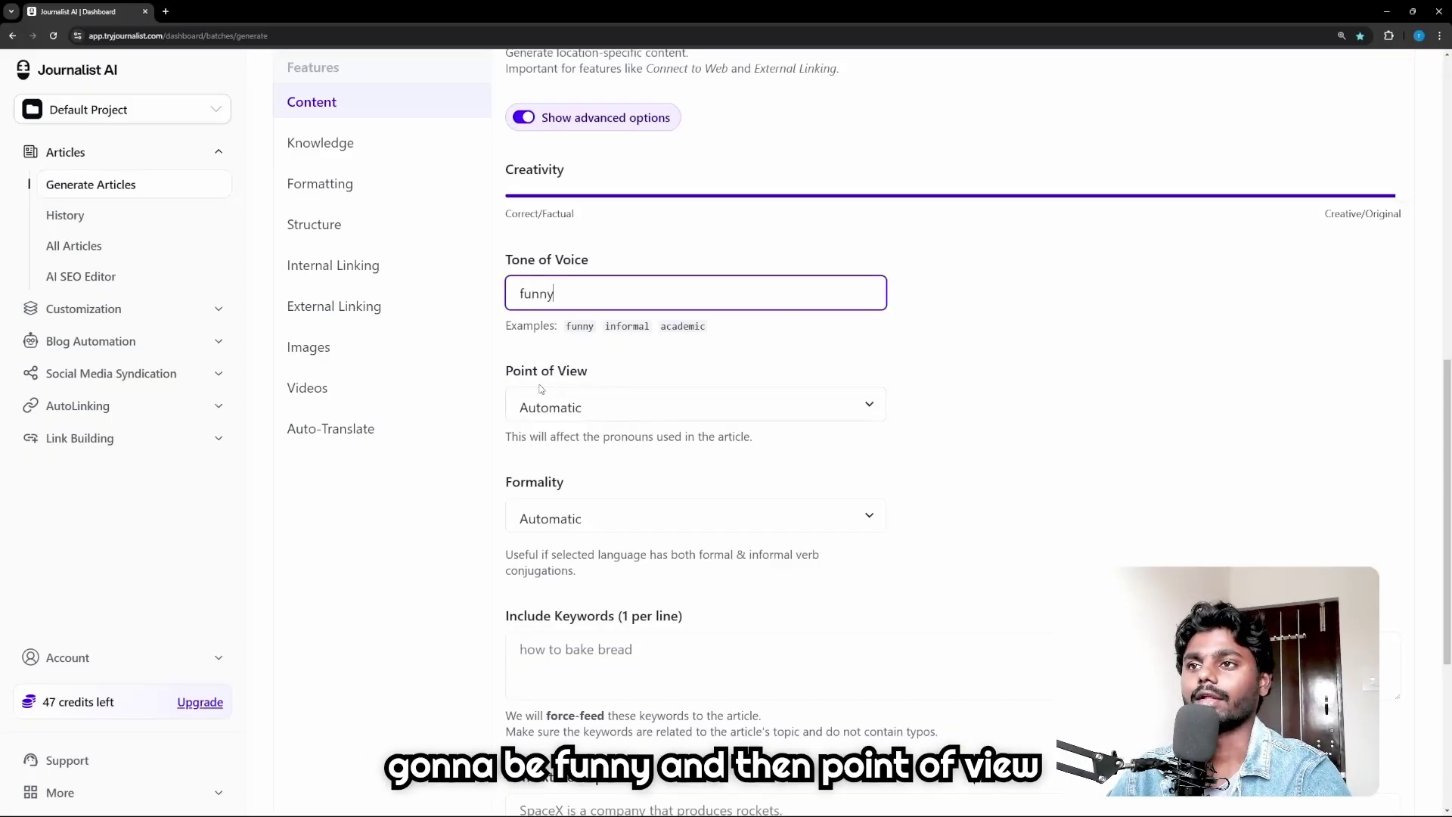
click(635, 407)
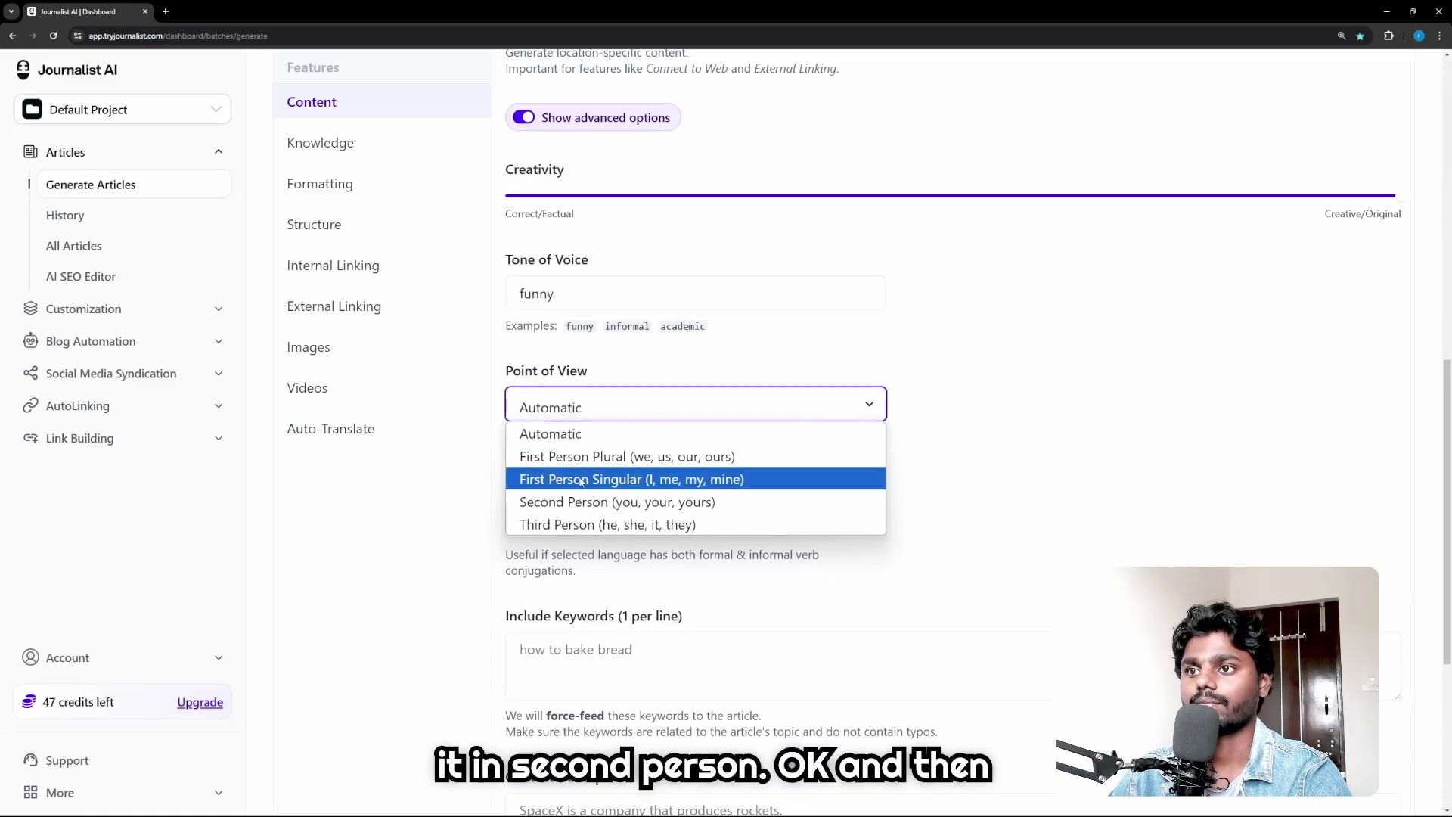
click(586, 501)
scroll(740, 426, down, 3)
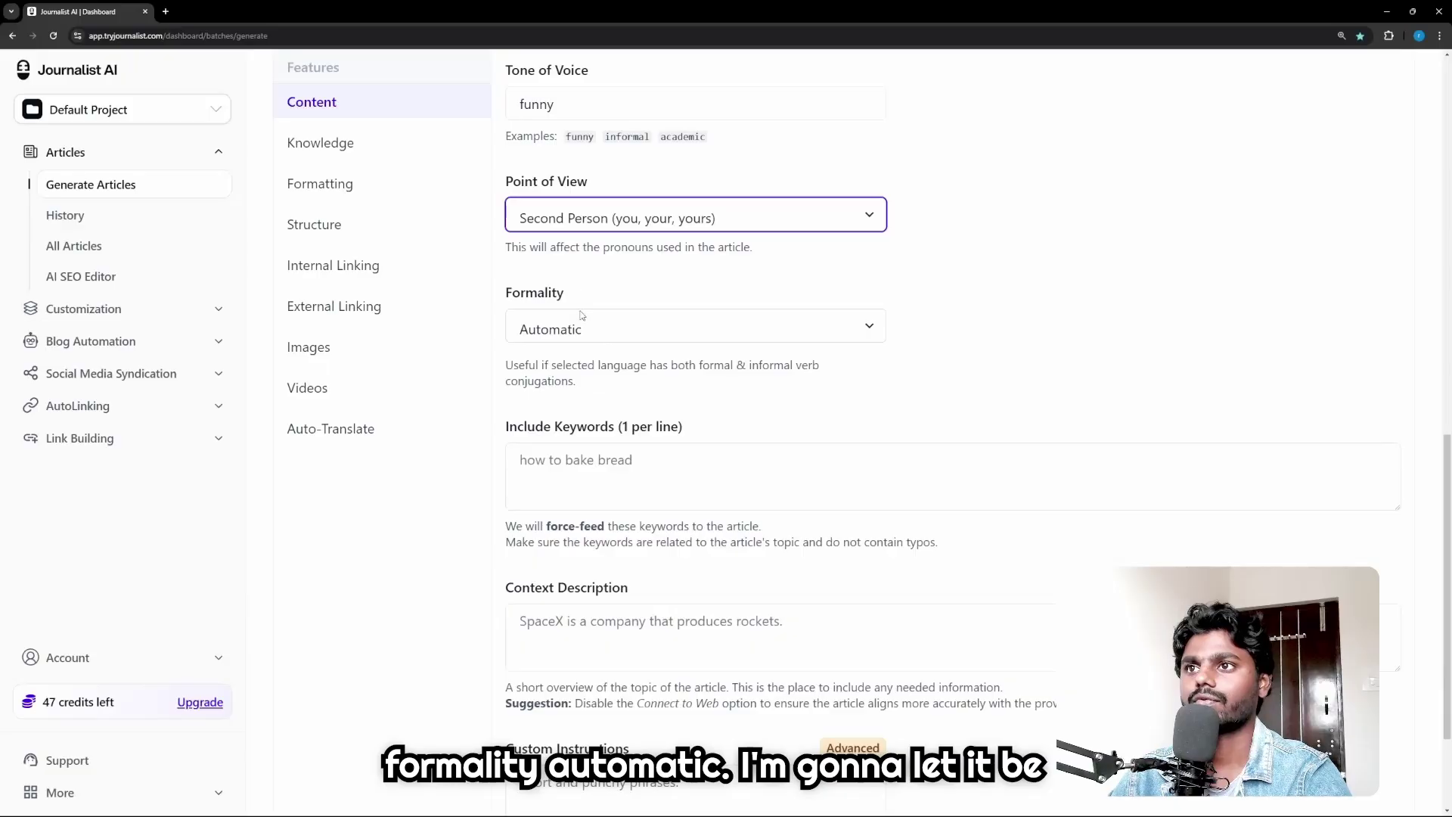
Leave Formality on Automatic and add no keywords to include
click(561, 342)
click(560, 338)
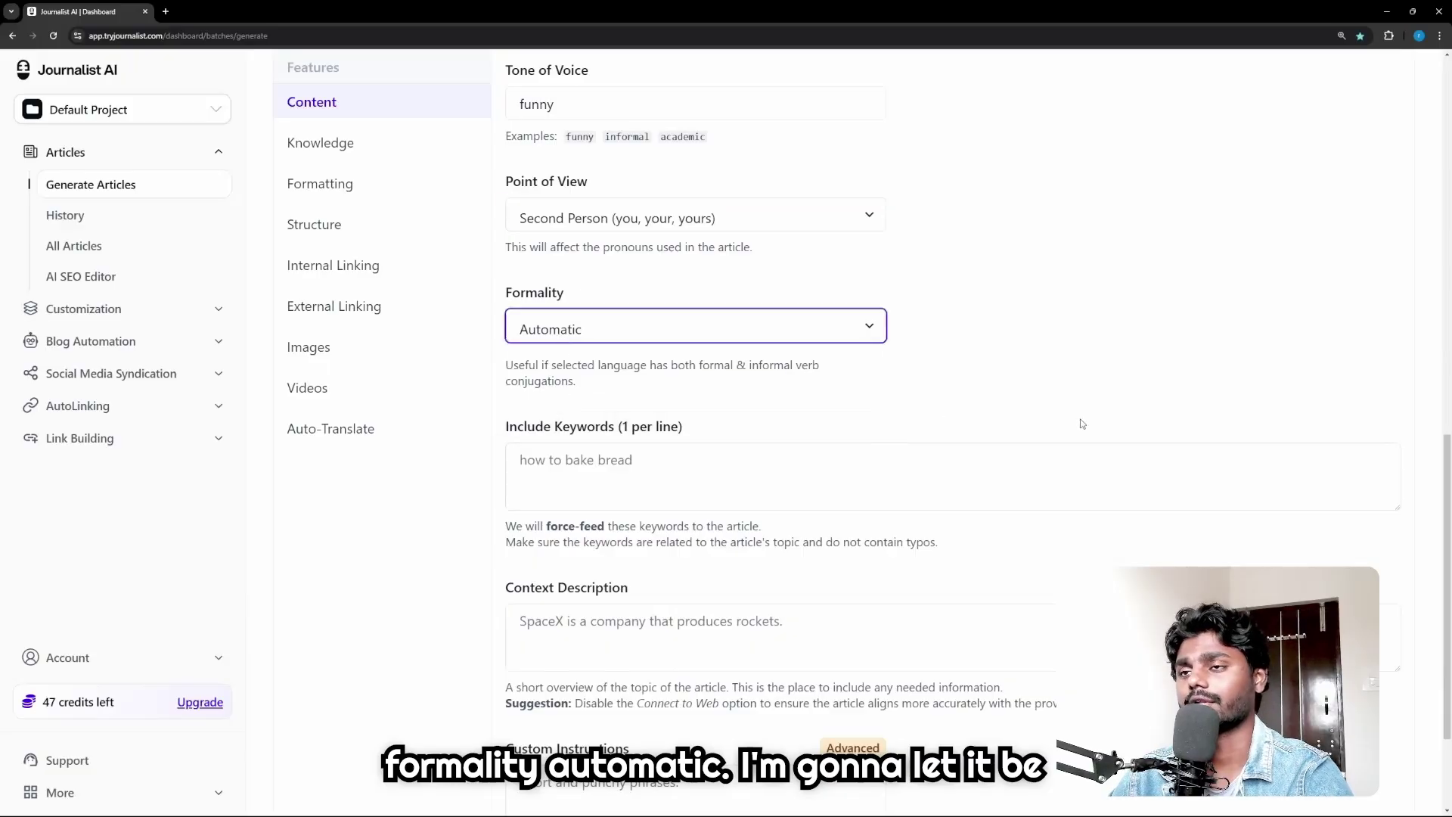
scroll(1080, 420, down, 2)
scroll(1080, 420, up, 2)
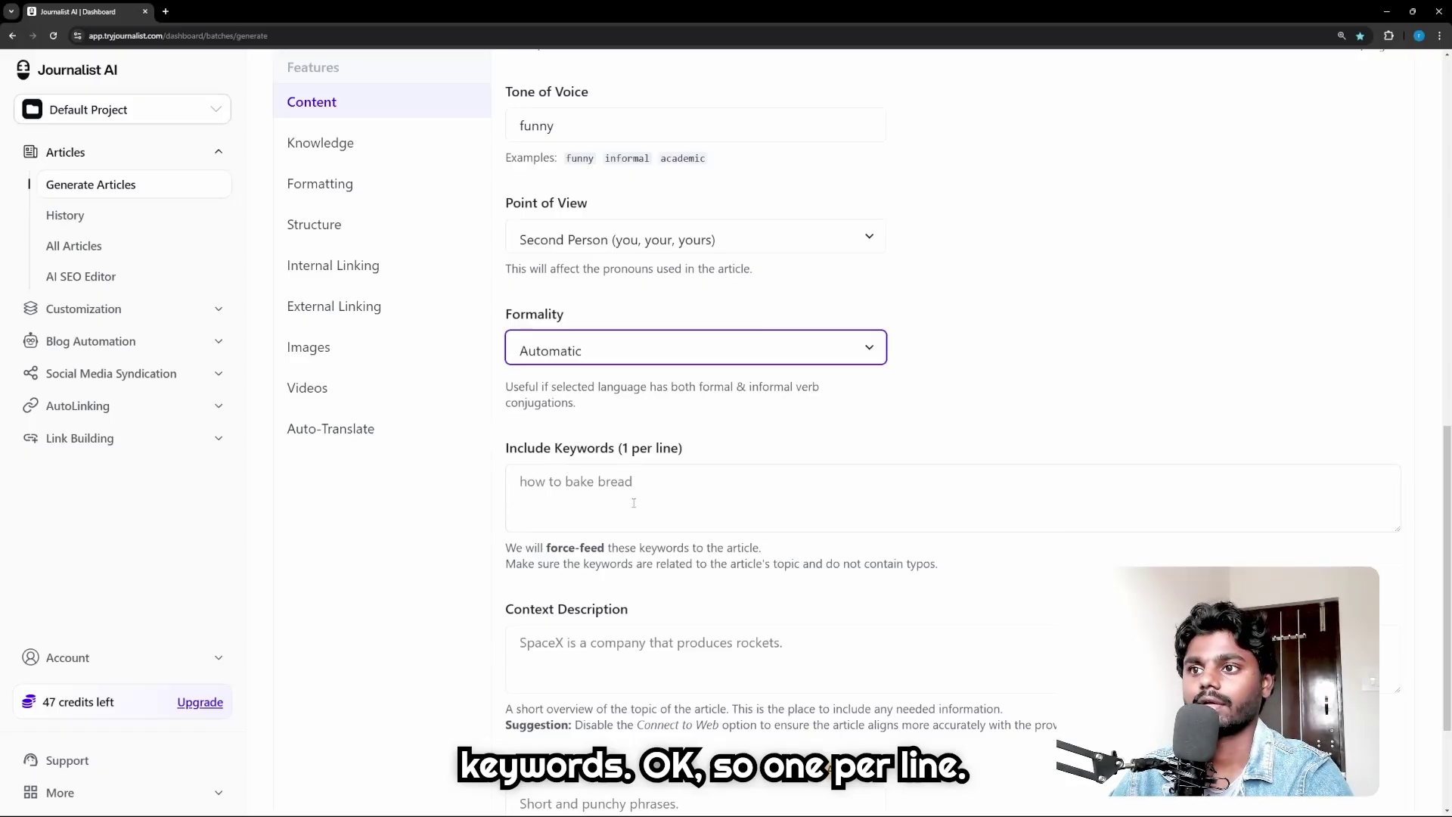
click(543, 496)
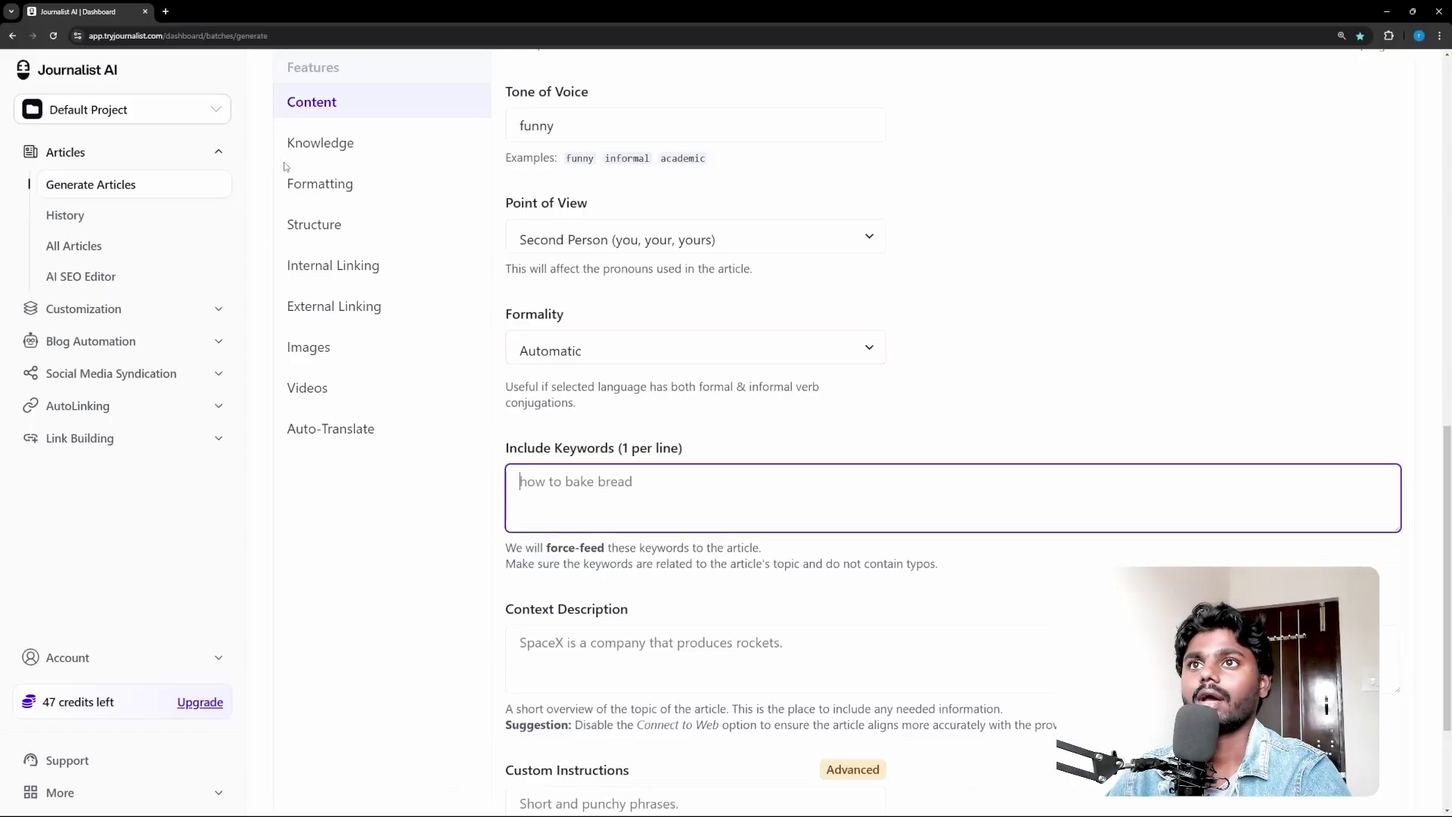
click(321, 144)
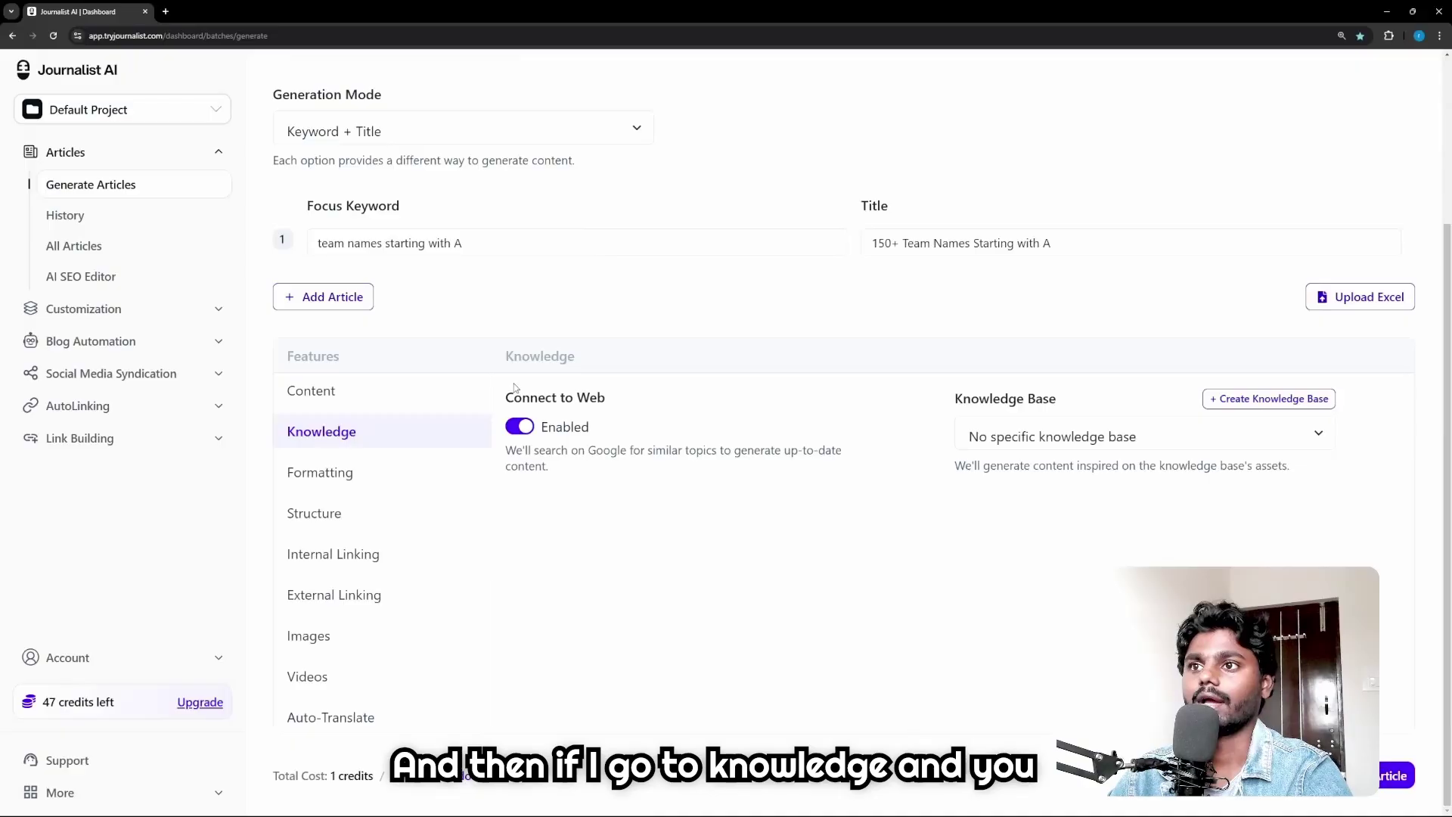
Keep Connect to Web enabled and leave no knowledge base selected
drag(505, 397, 673, 422)
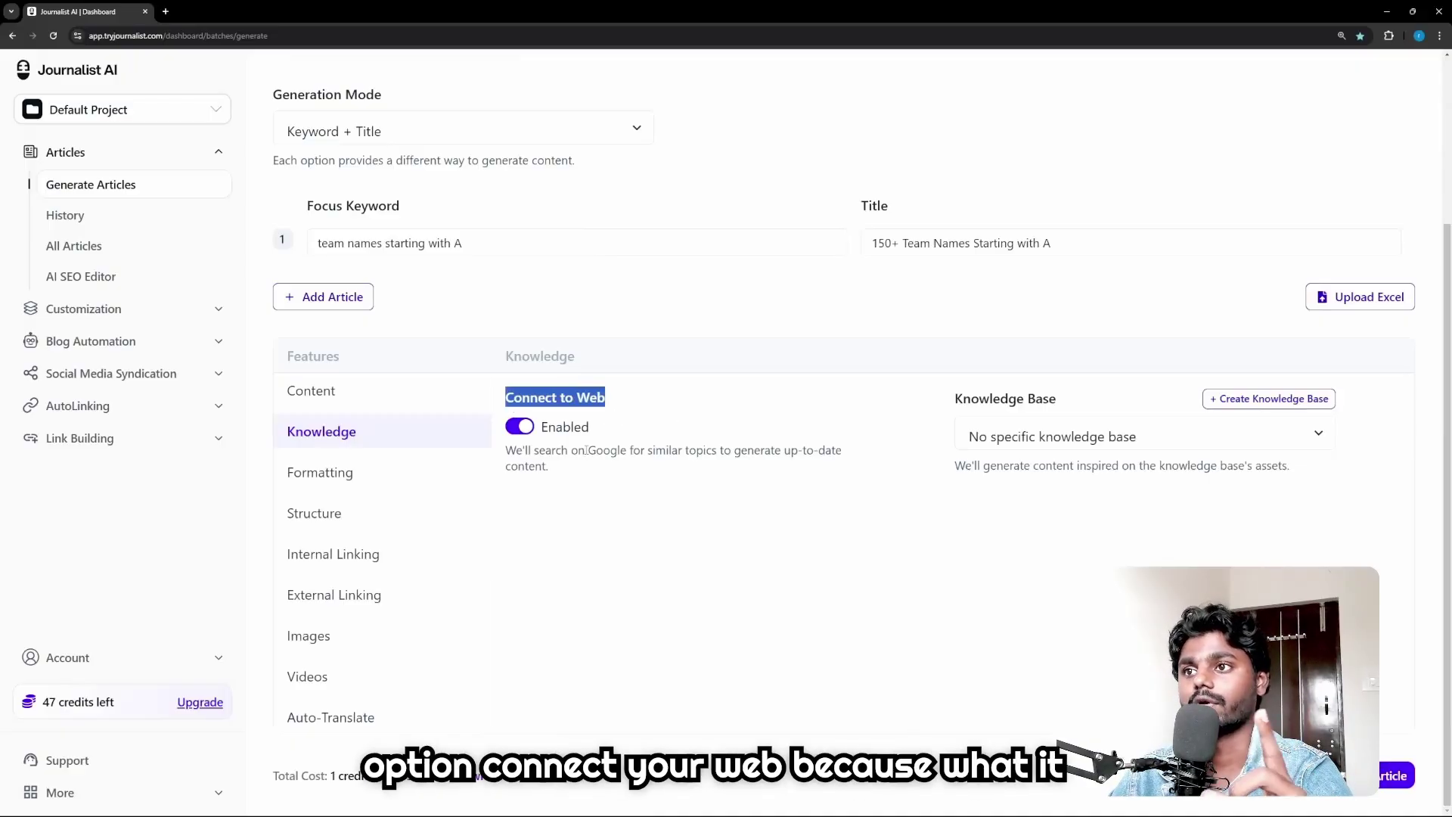
click(514, 454)
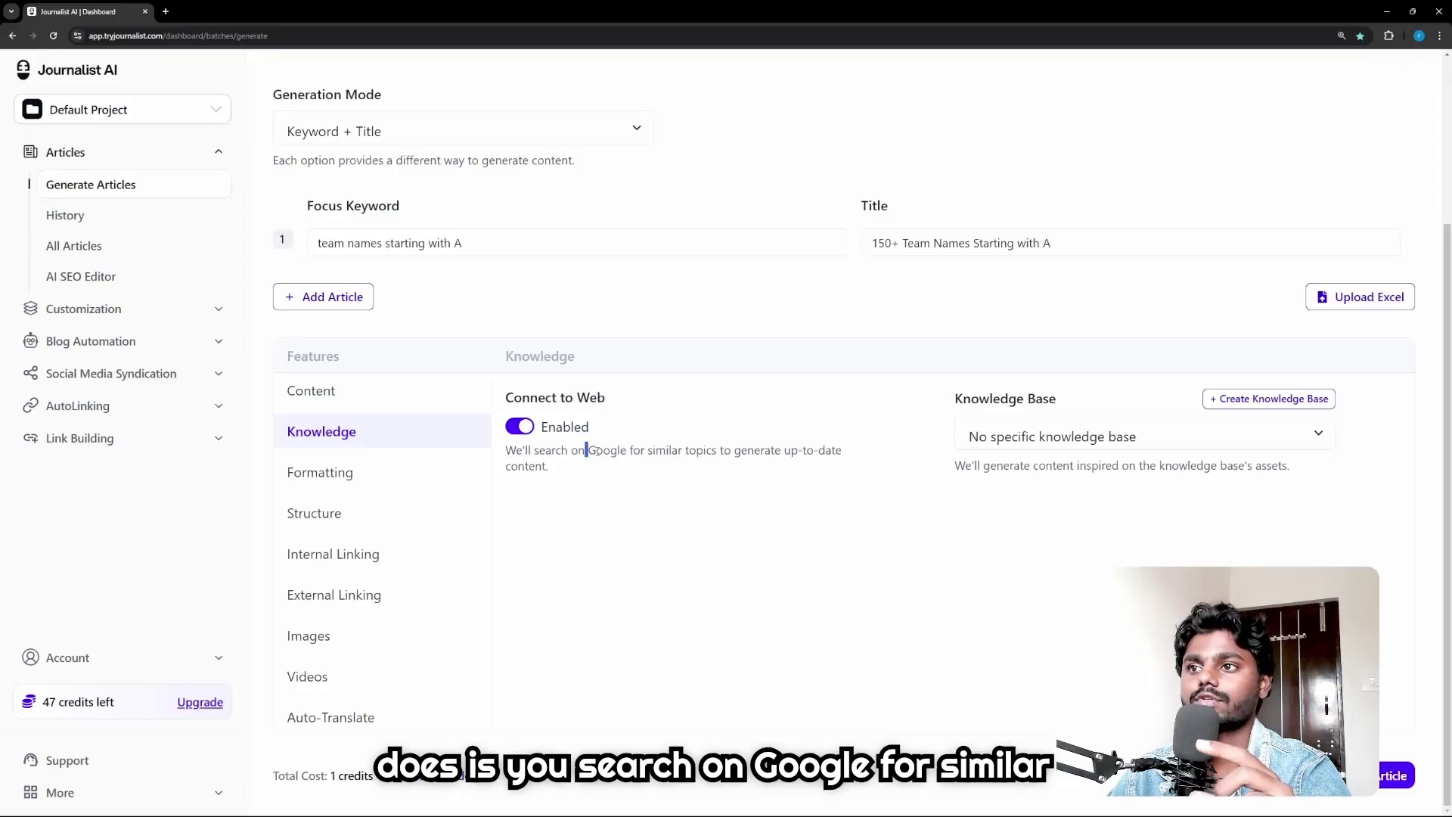
double_click(587, 450)
drag(704, 451, 721, 451)
drag(517, 462, 549, 466)
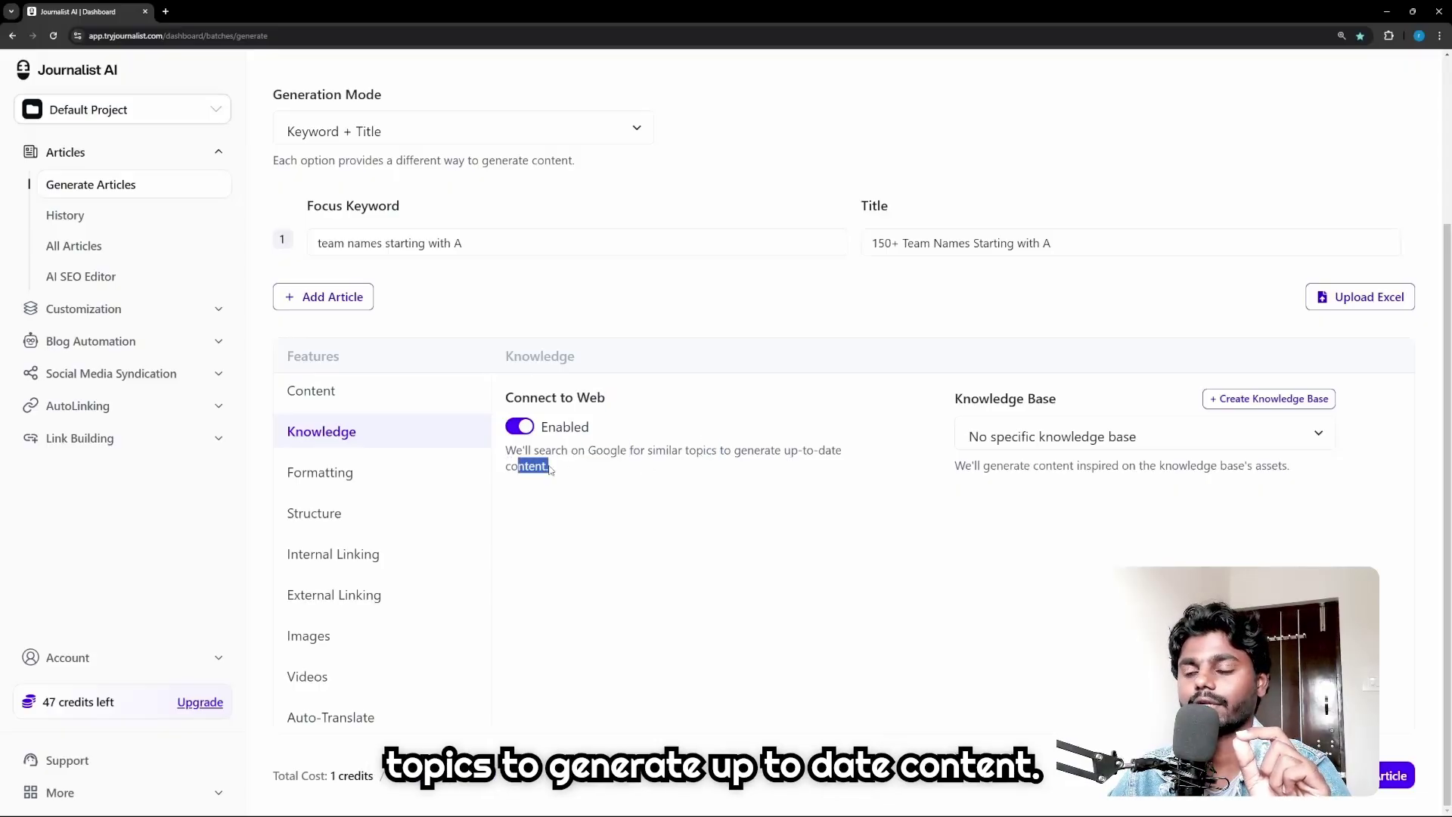
click(754, 471)
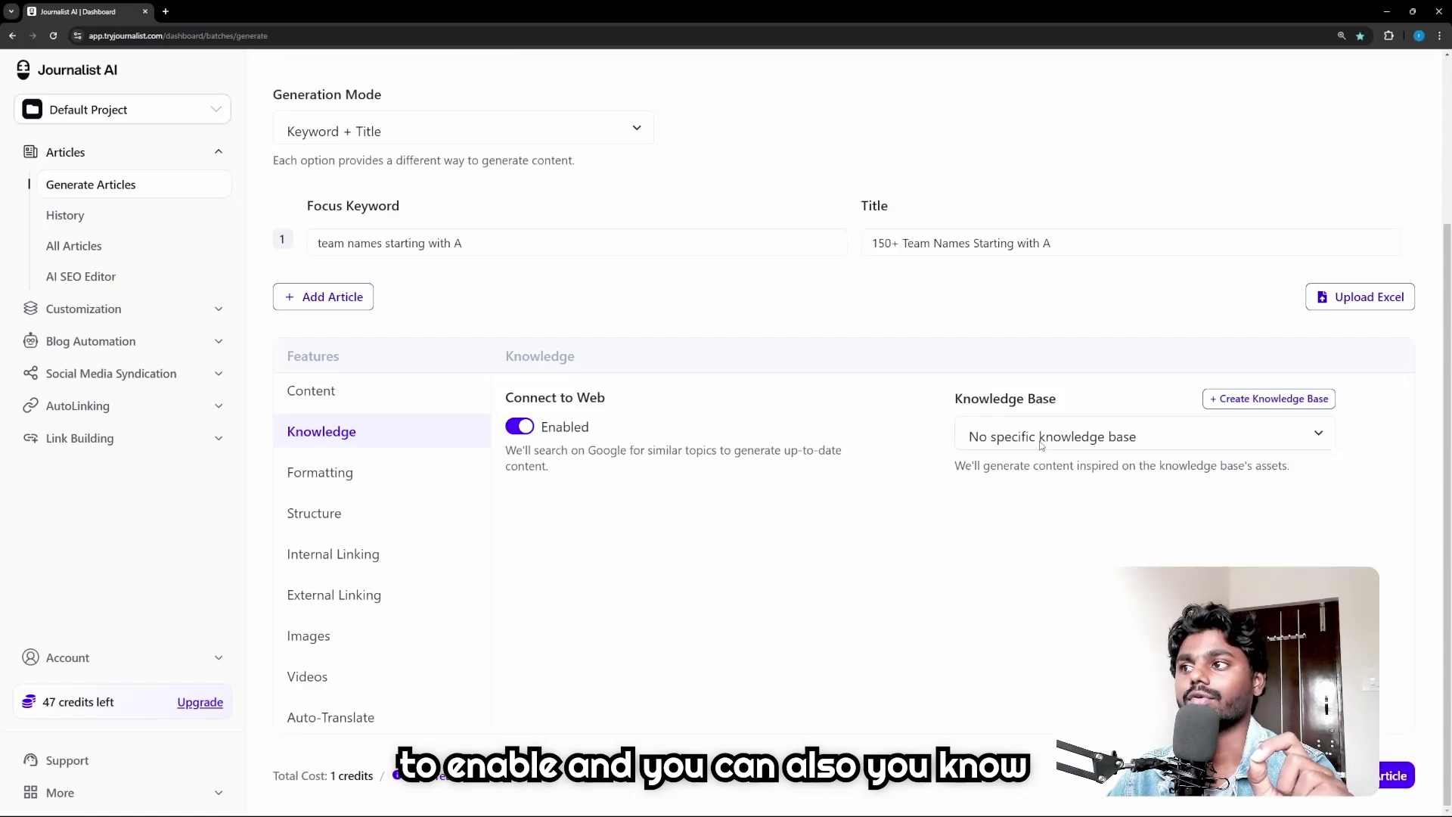
click(1154, 445)
click(870, 477)
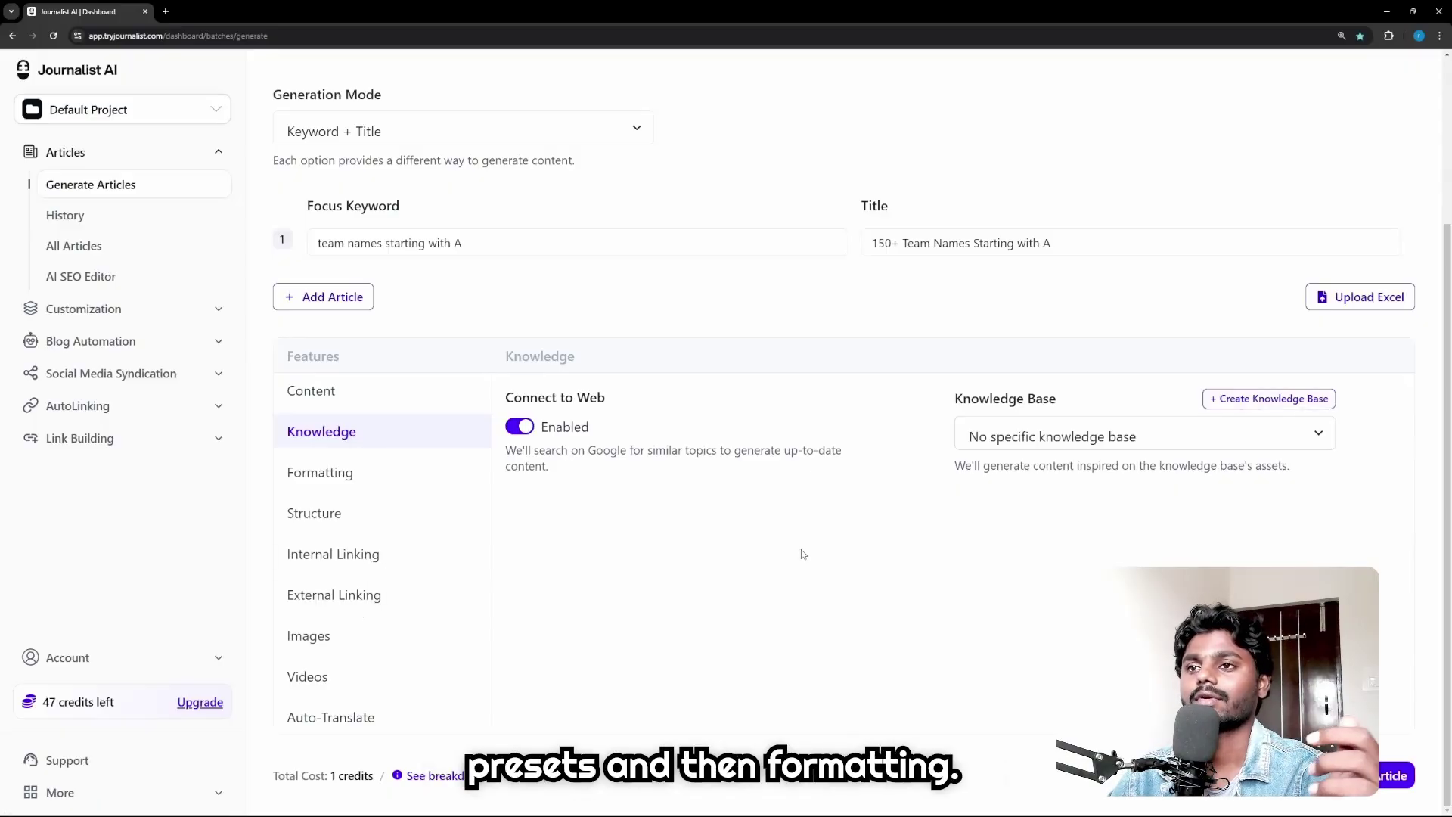
In Formatting, keep headings in Title Case with Bold, Tables, Quotes and Lists on
click(337, 478)
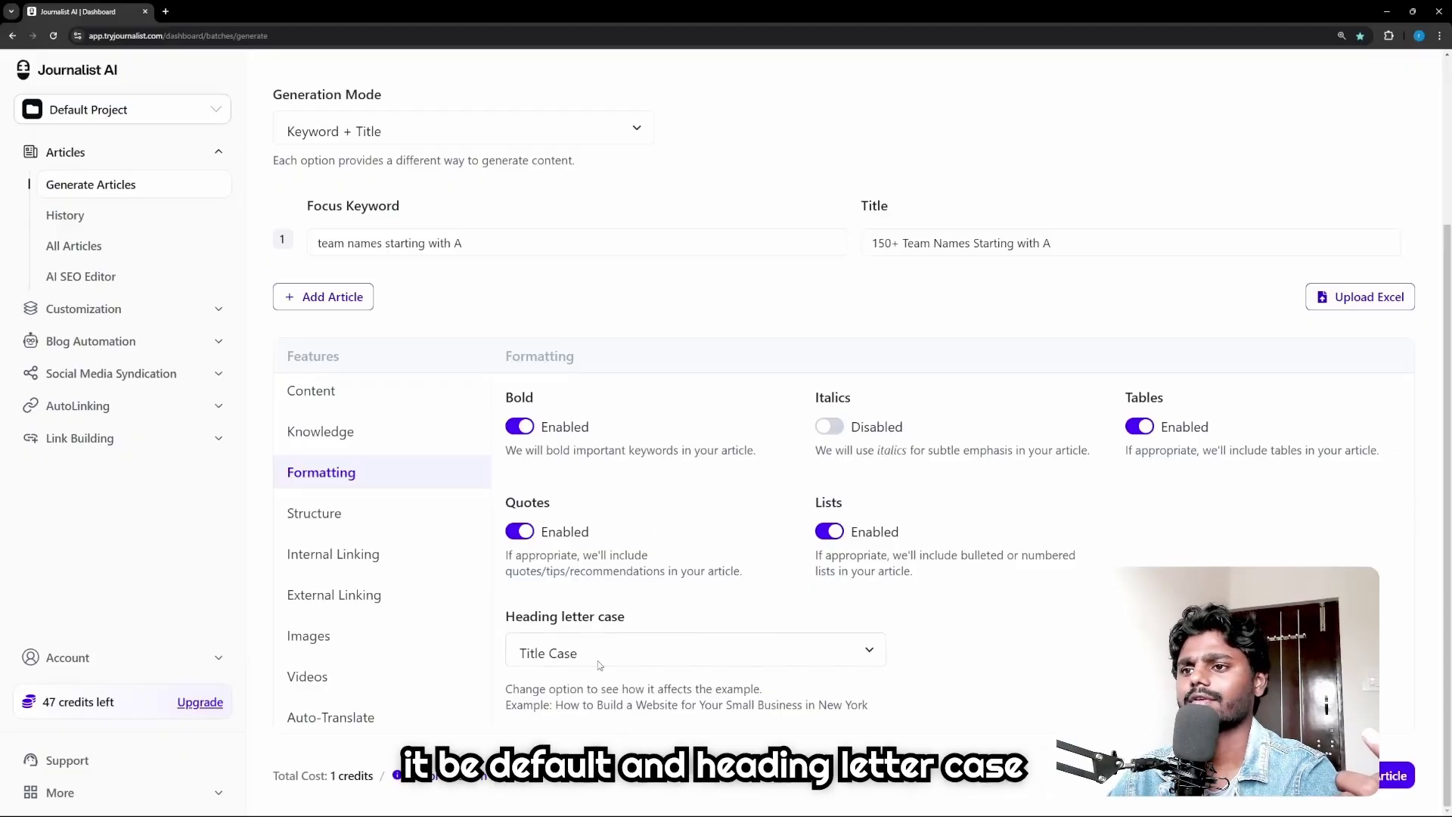
click(705, 646)
click(574, 701)
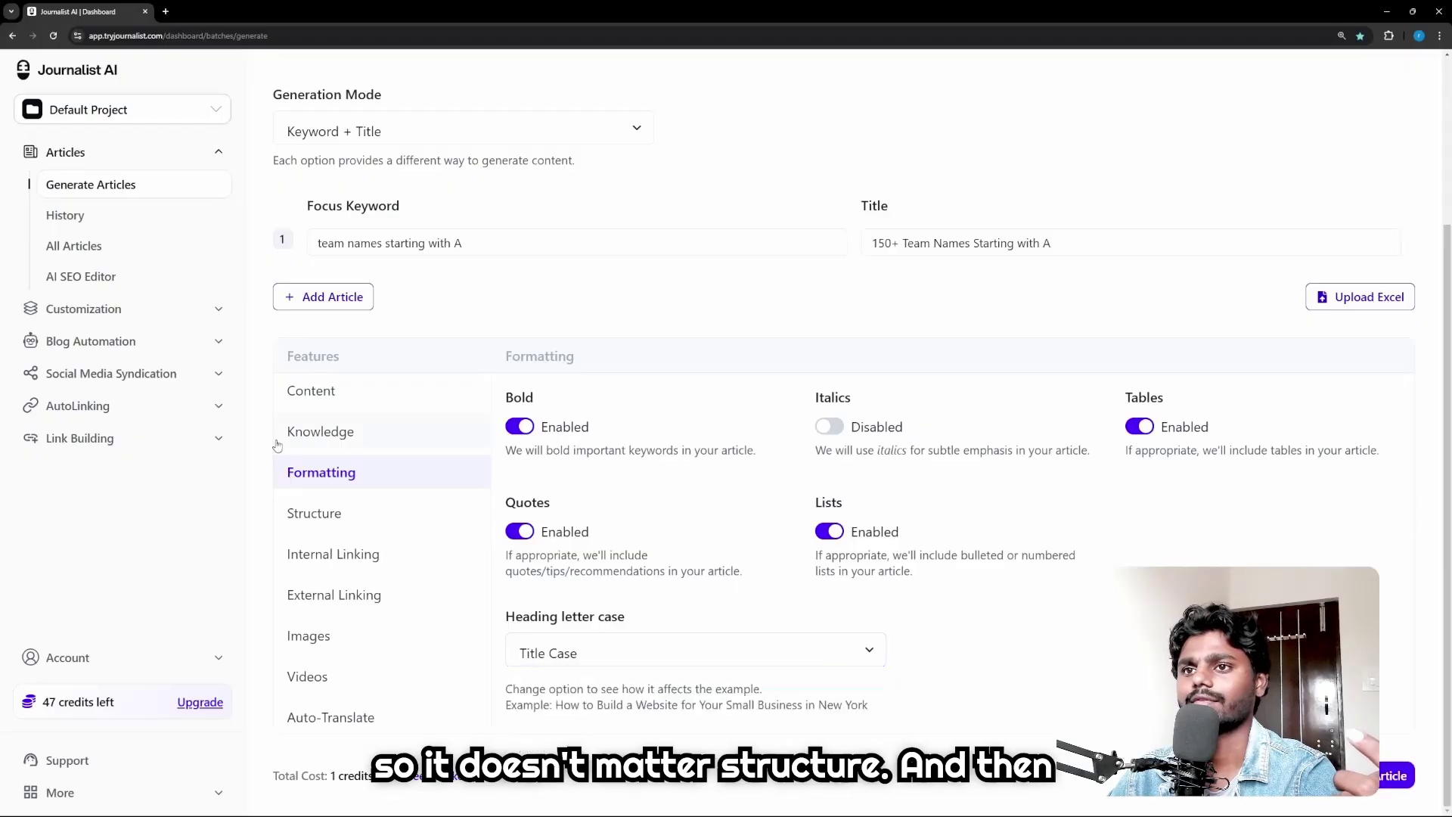
Set the Call-To-Action link in Structure to the author's website URL
click(353, 514)
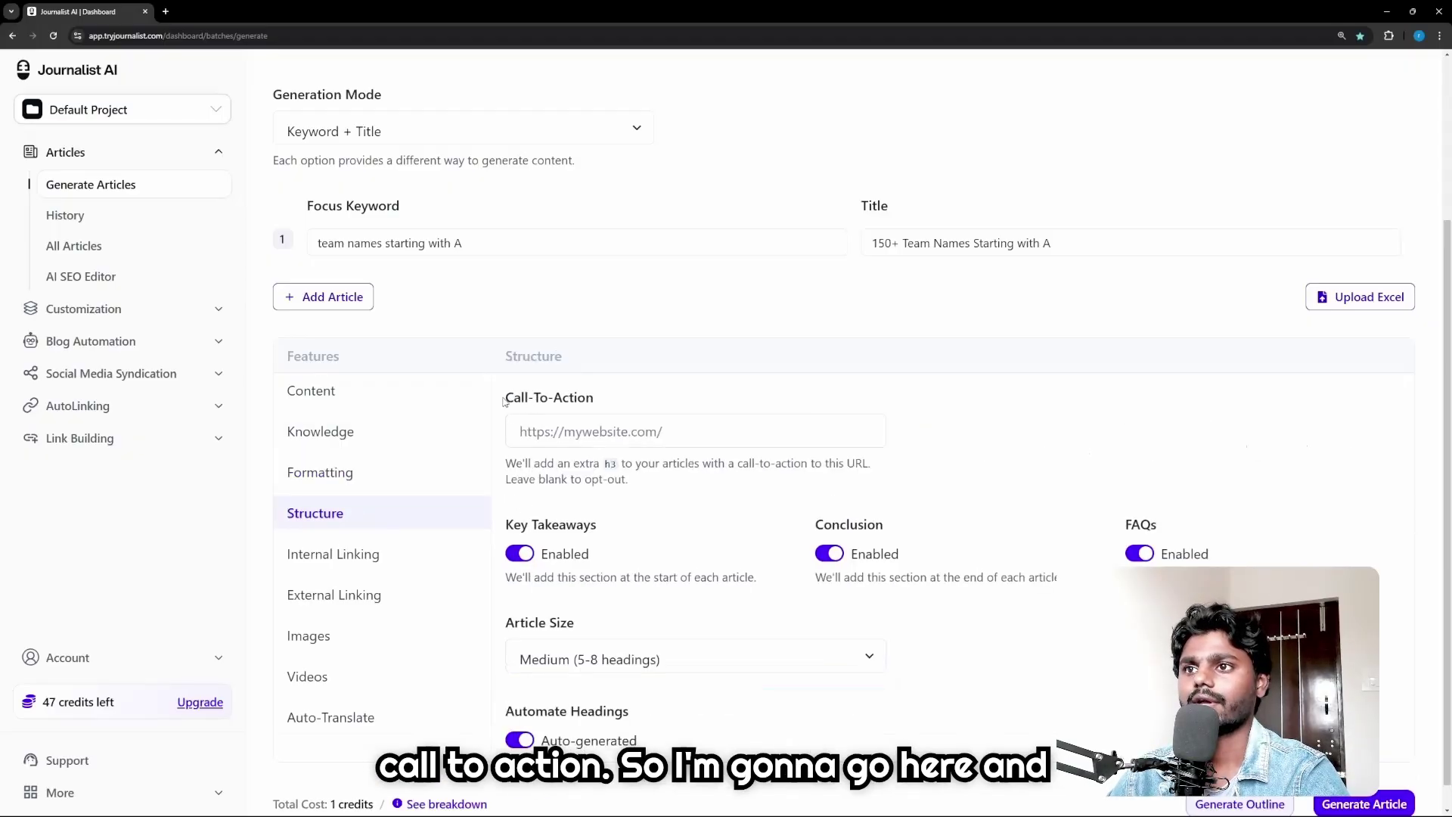
drag(506, 402, 591, 402)
click(576, 435)
text(ht)
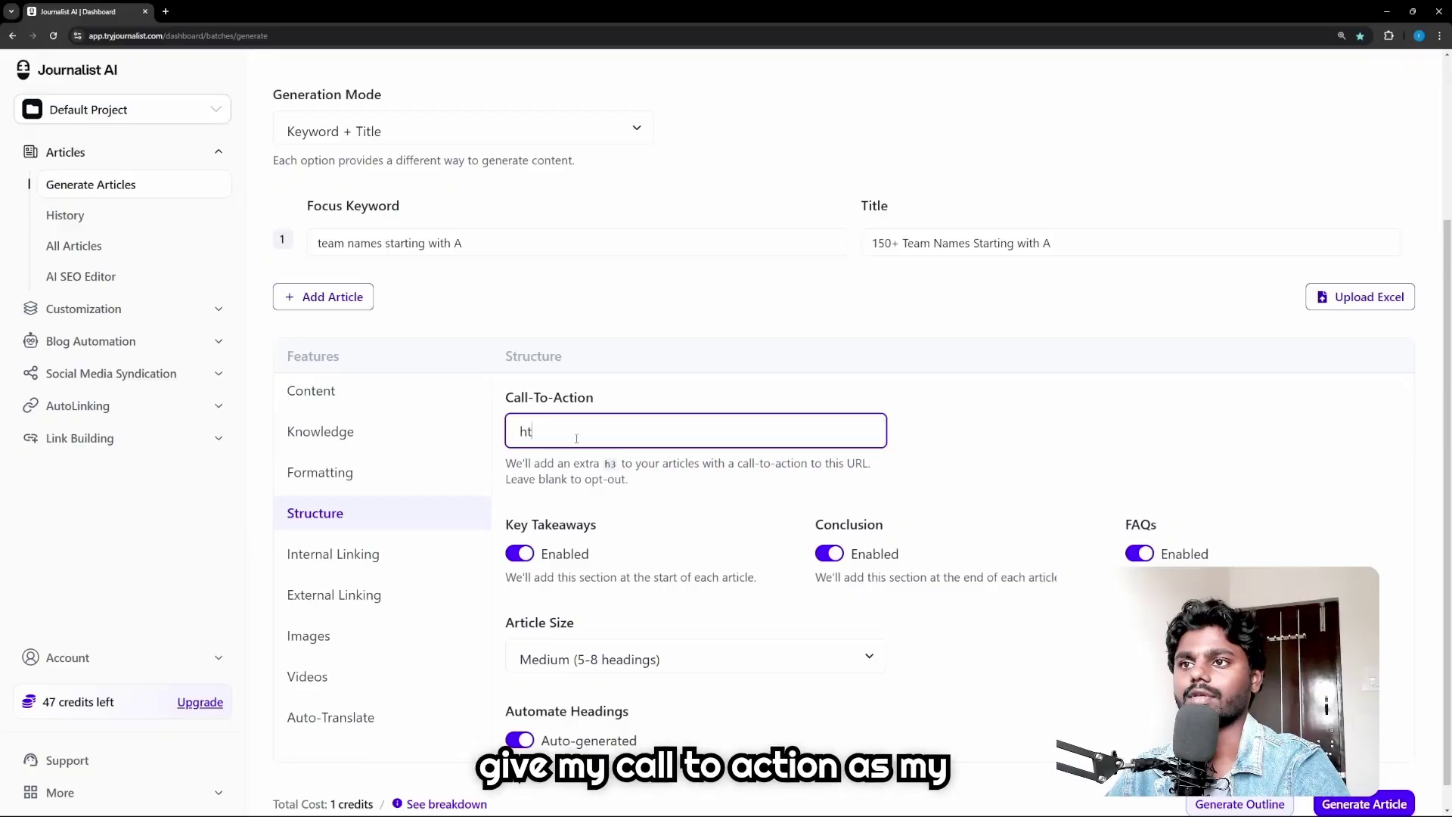
text(tps)
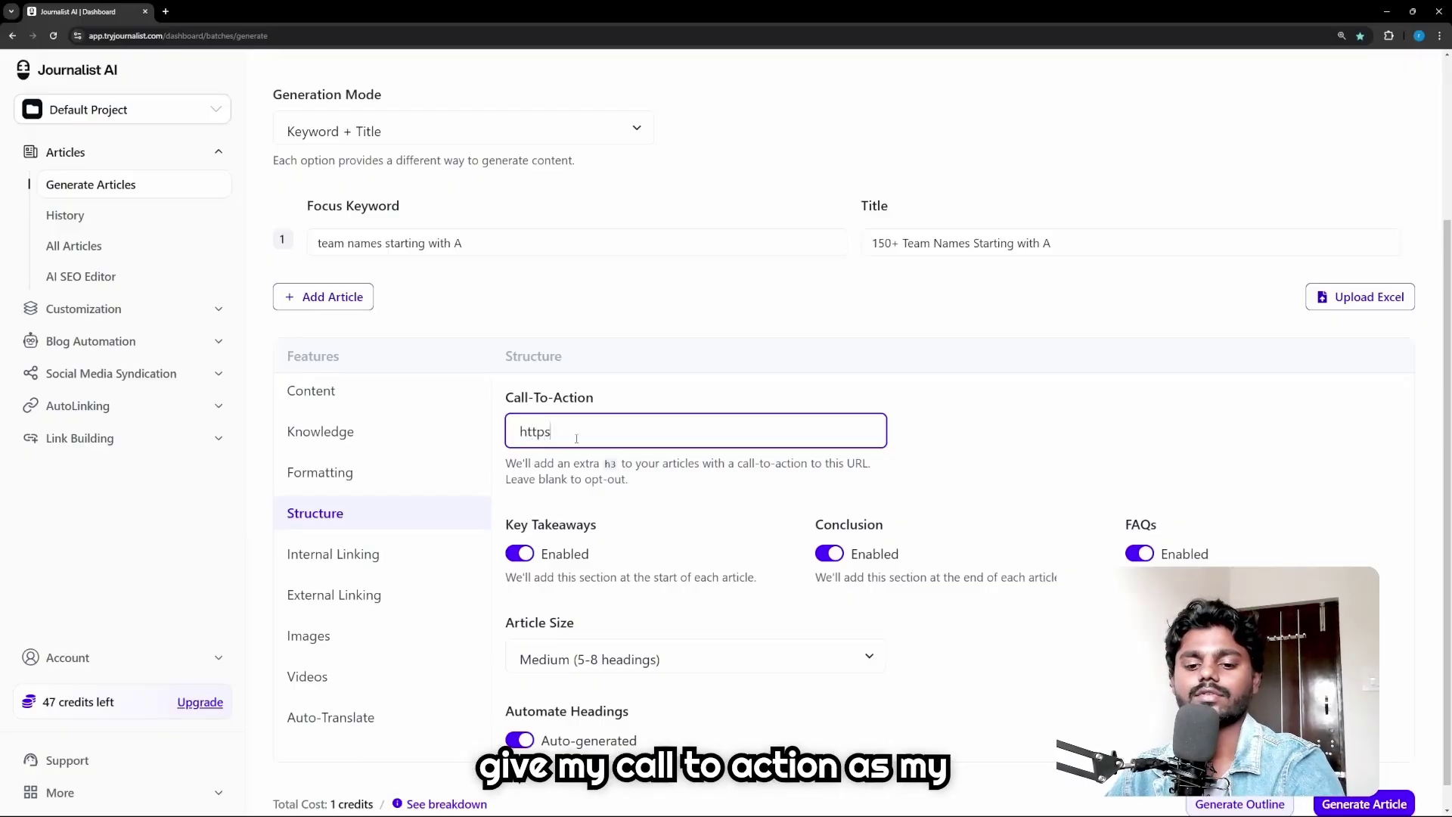
text(://)
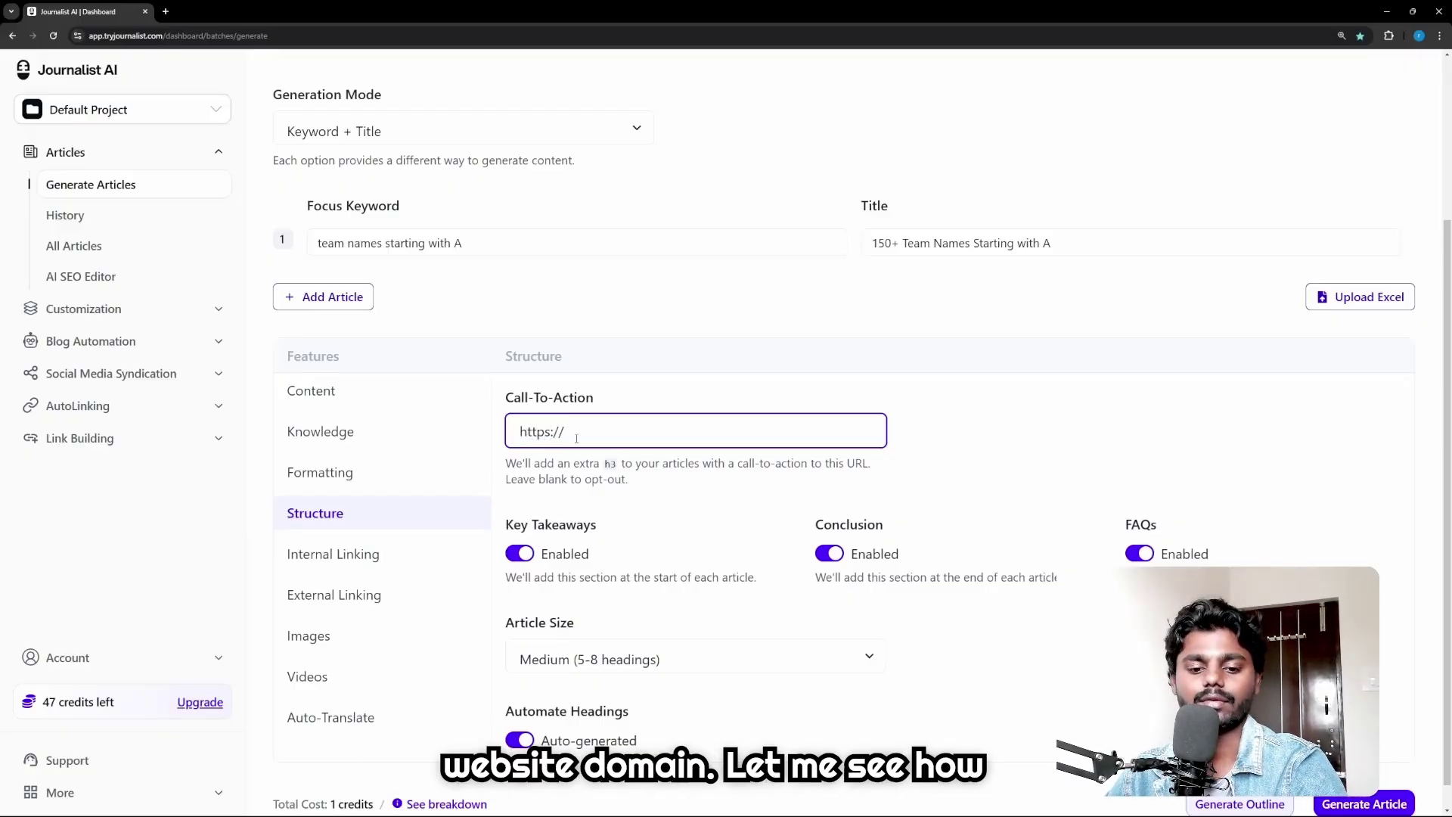
text(mpen)
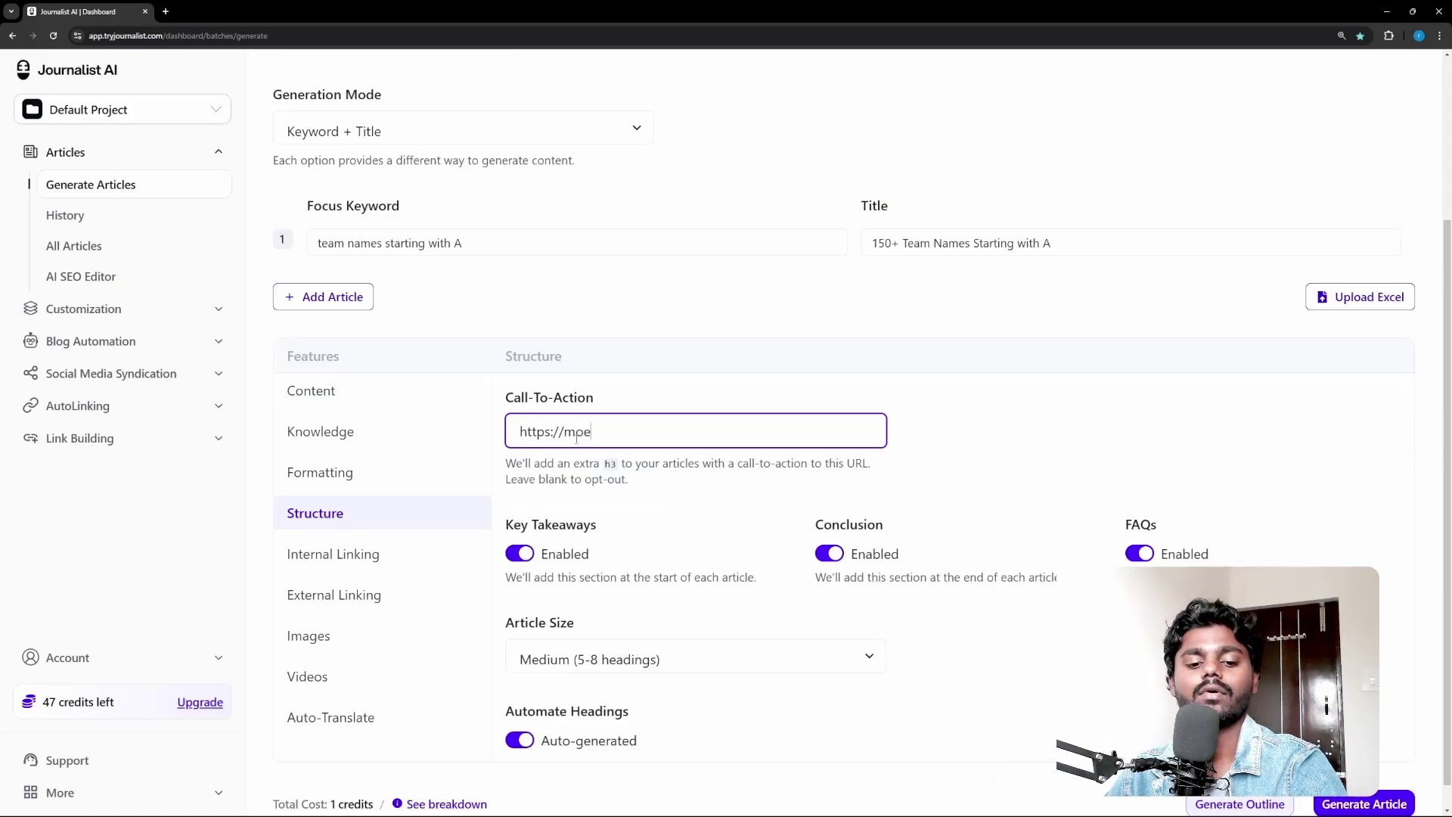
key(BackSpace)
key(BackSpace)
key(BackSpace)
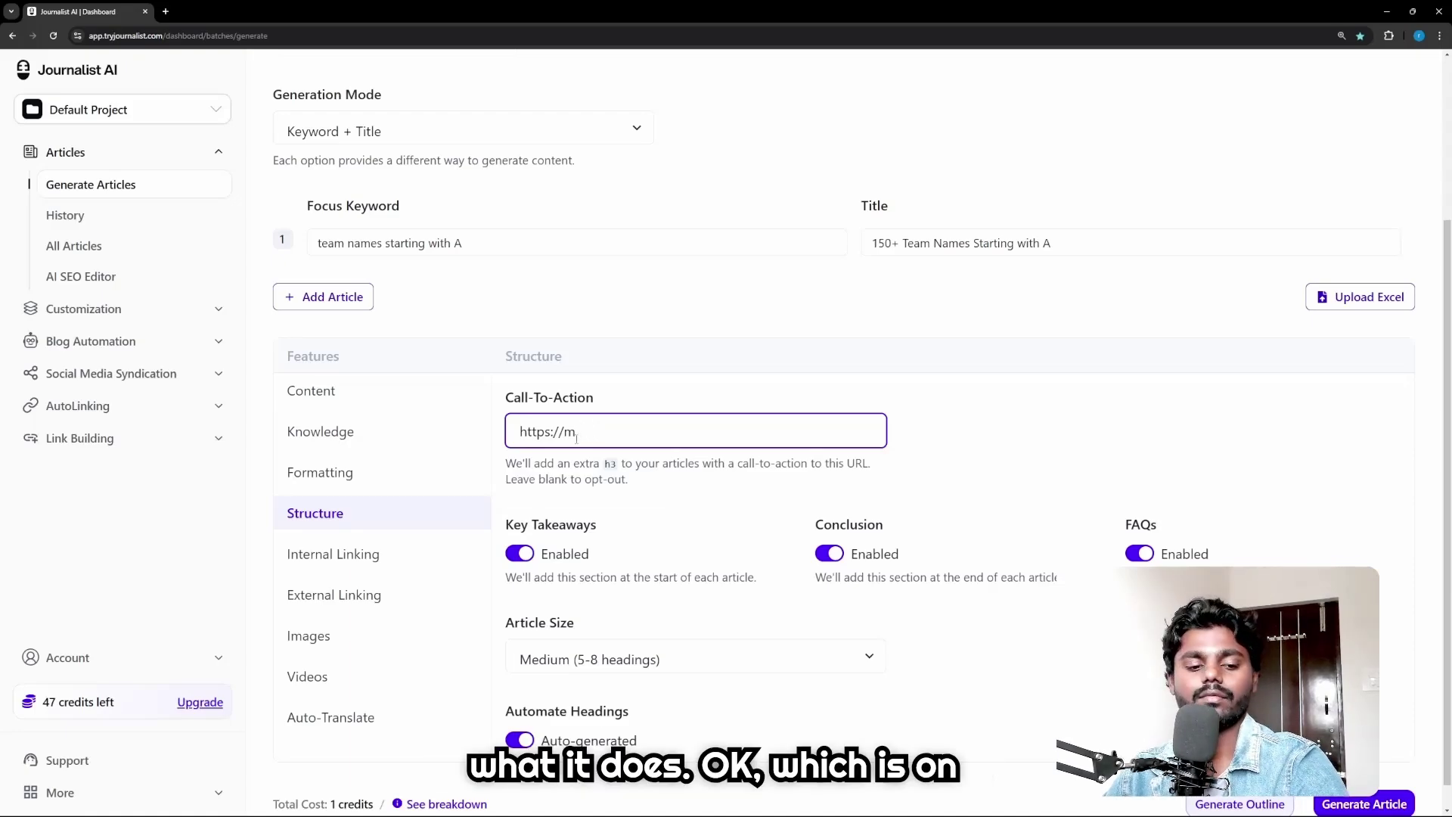
text(akemo)
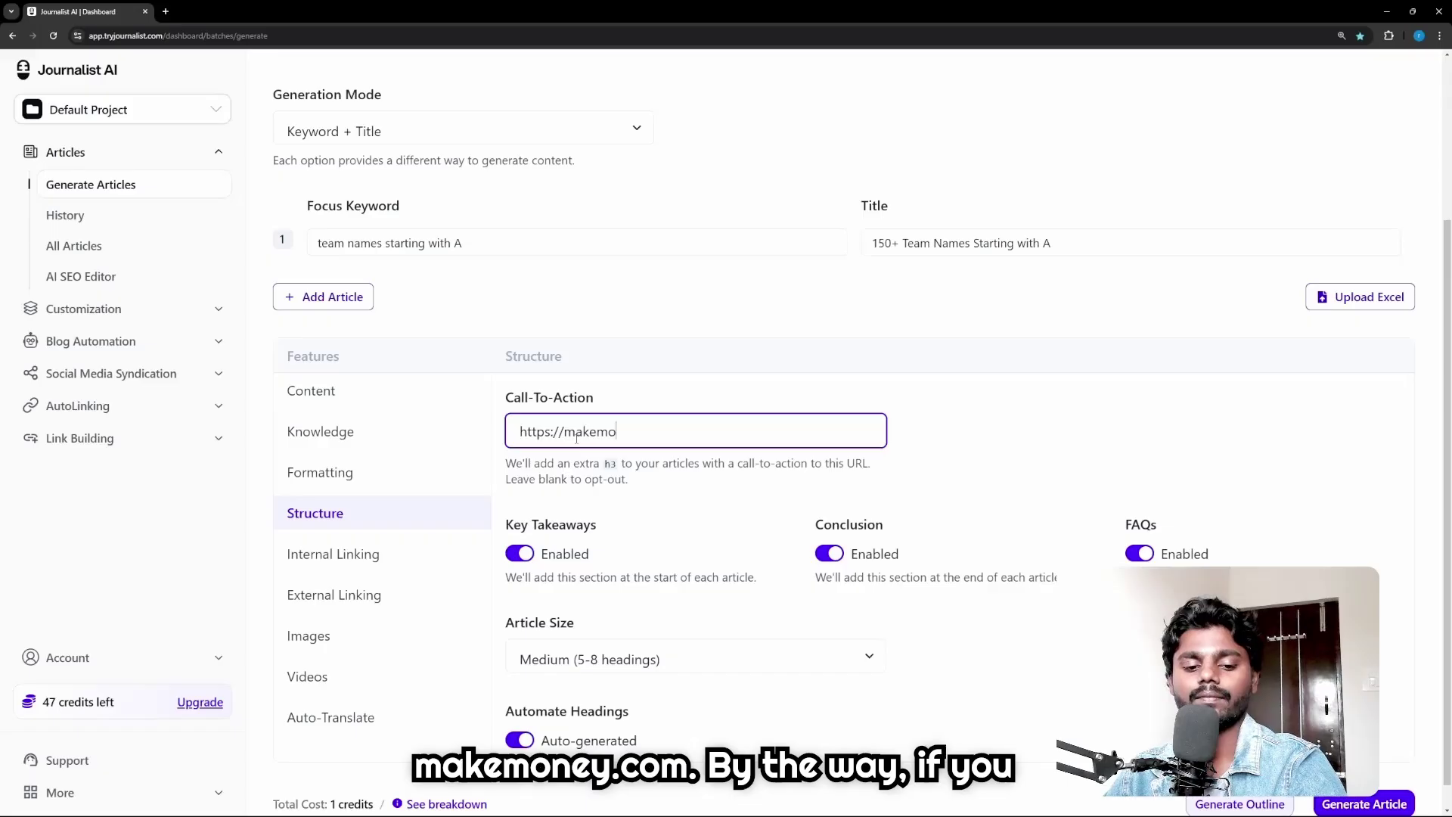
text(neyra)
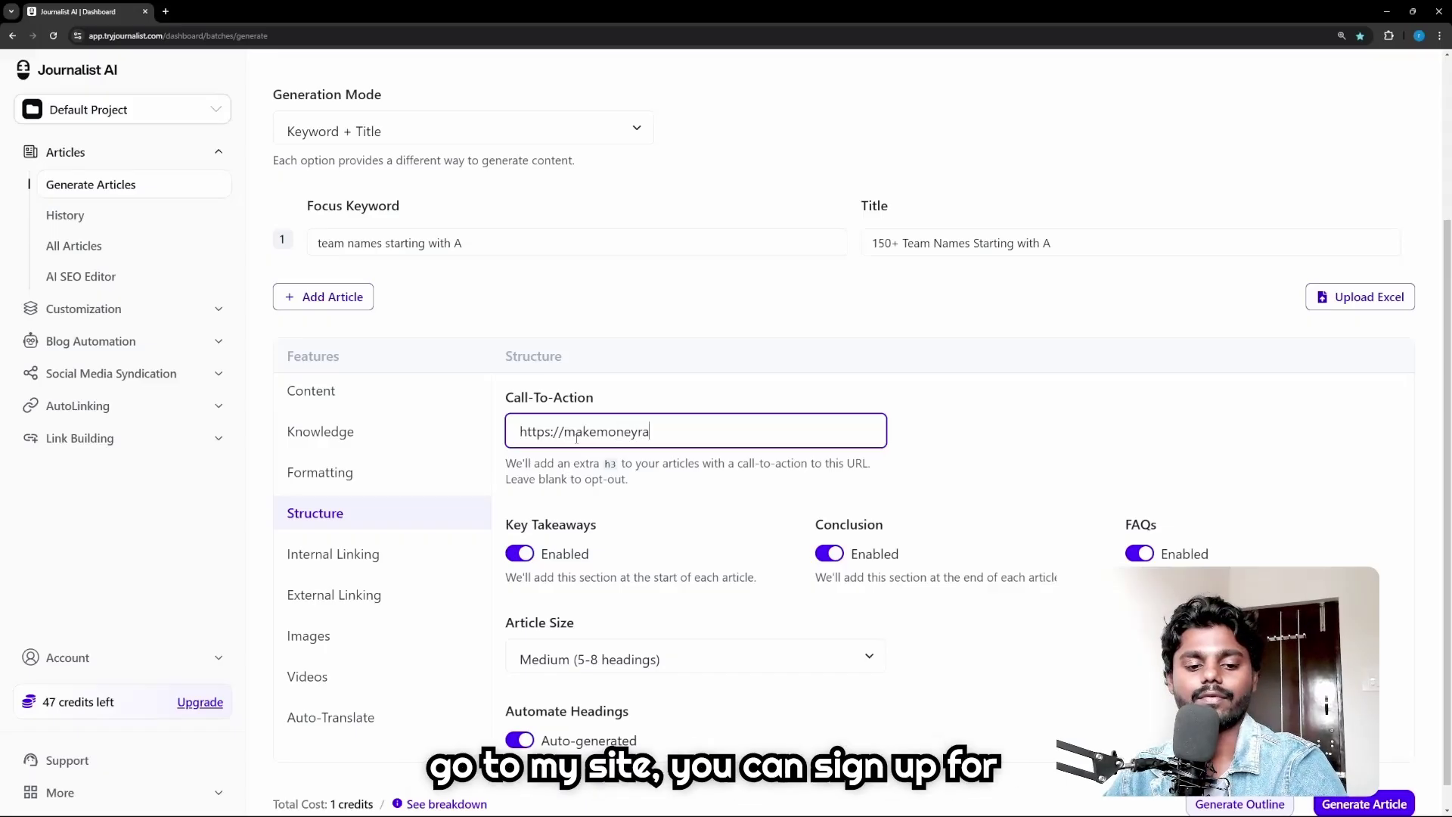
text(j.)
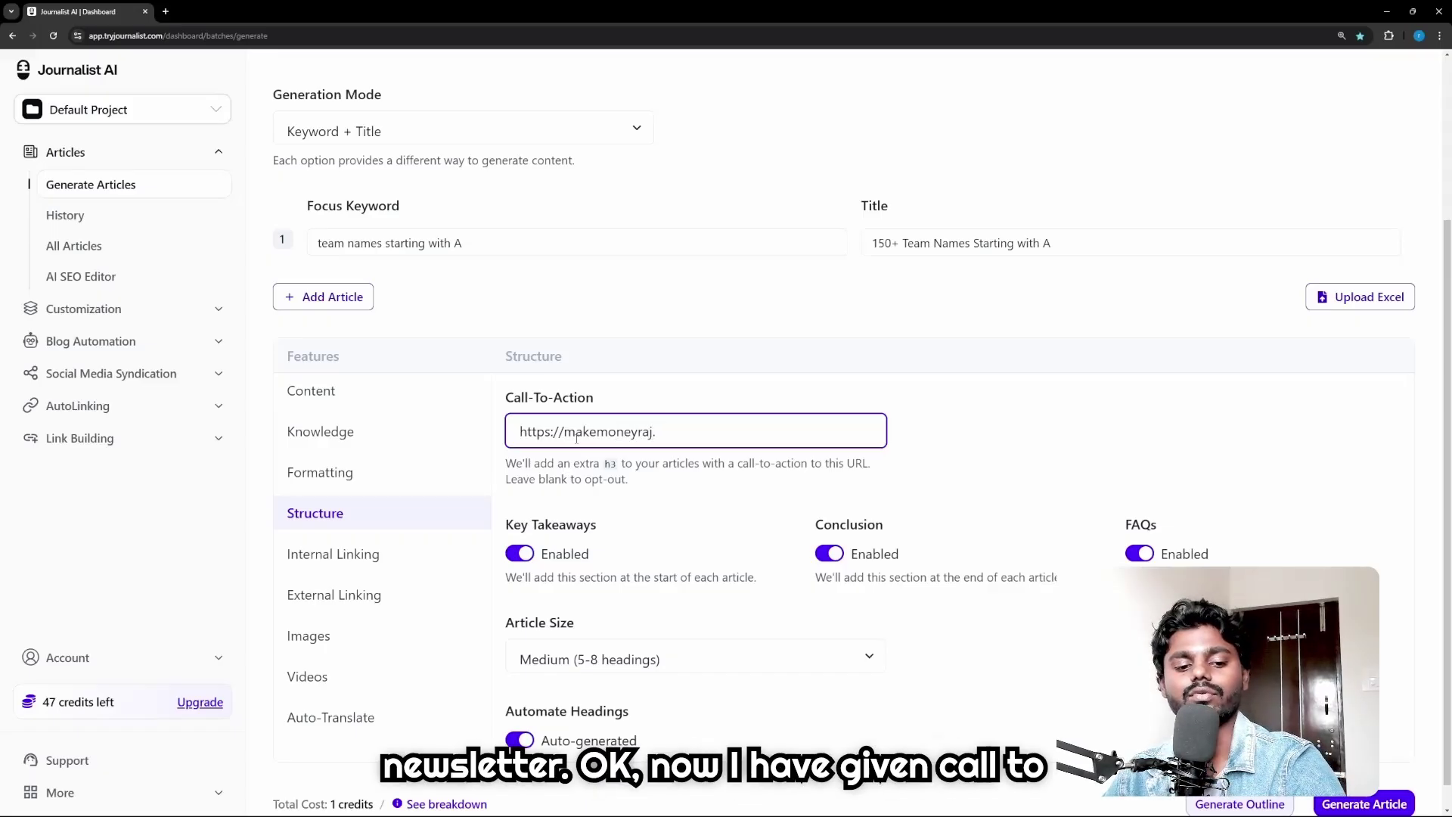
text(com)
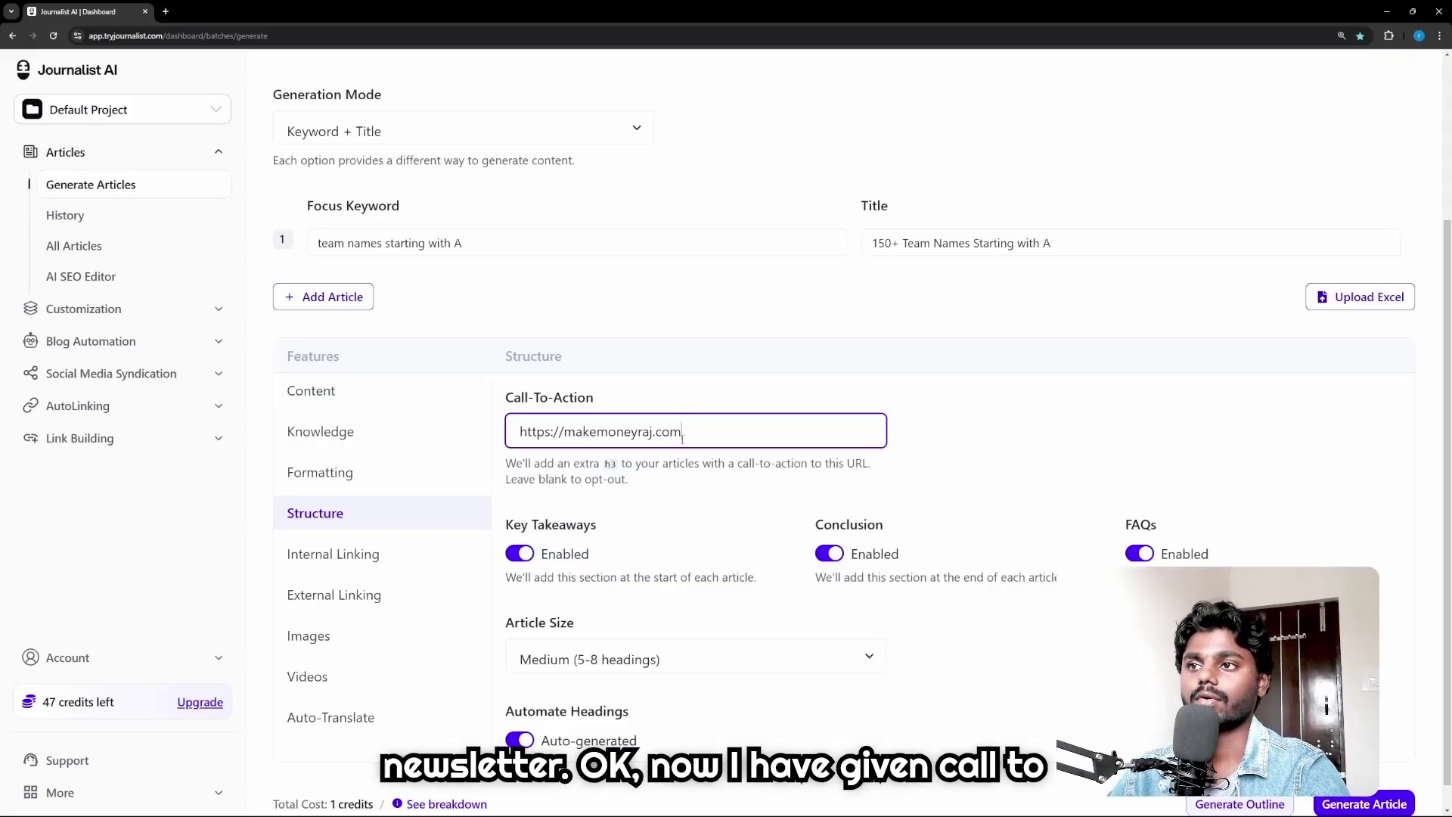
drag(682, 438, 507, 431)
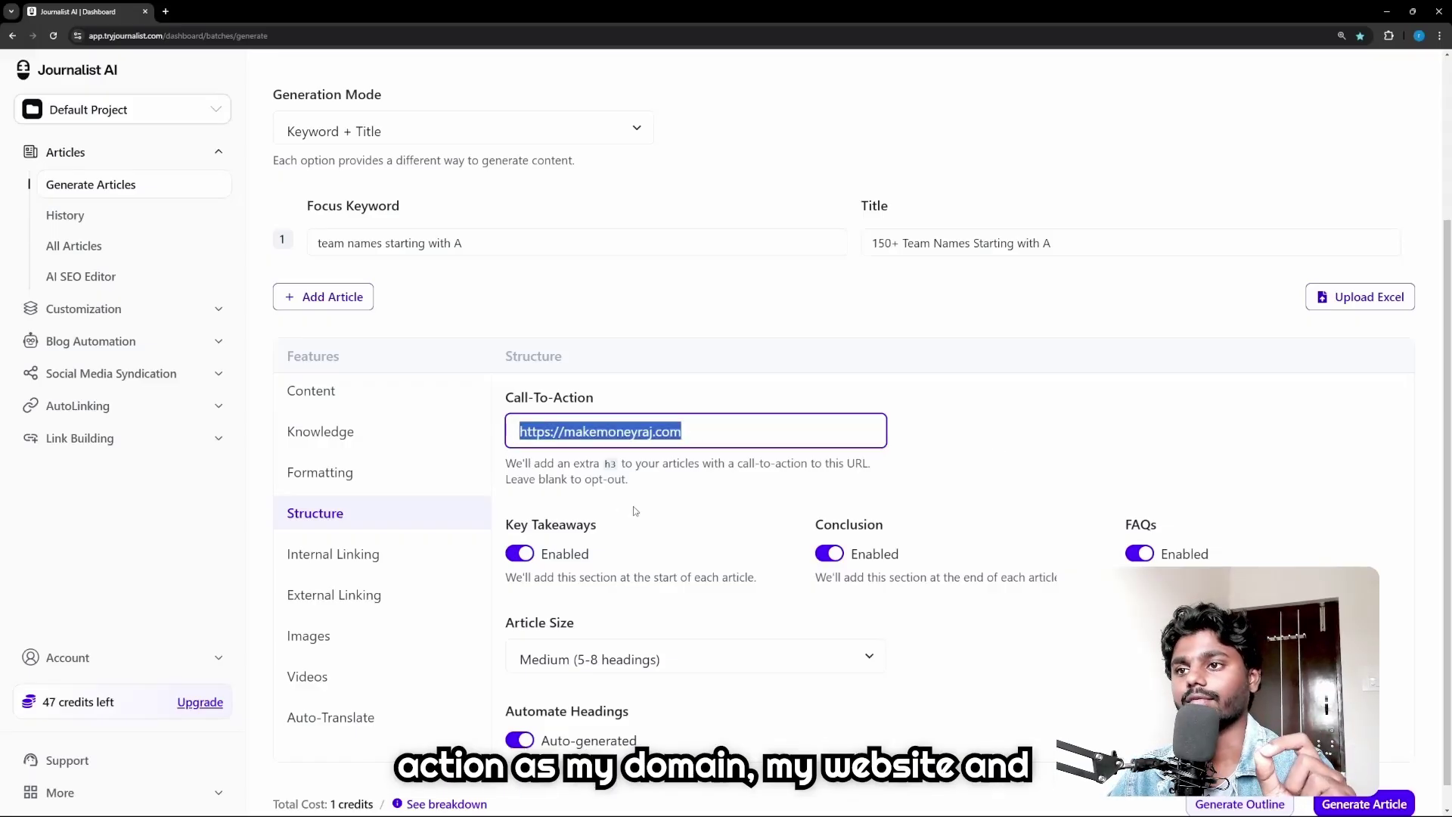
scroll(635, 511, down, 1)
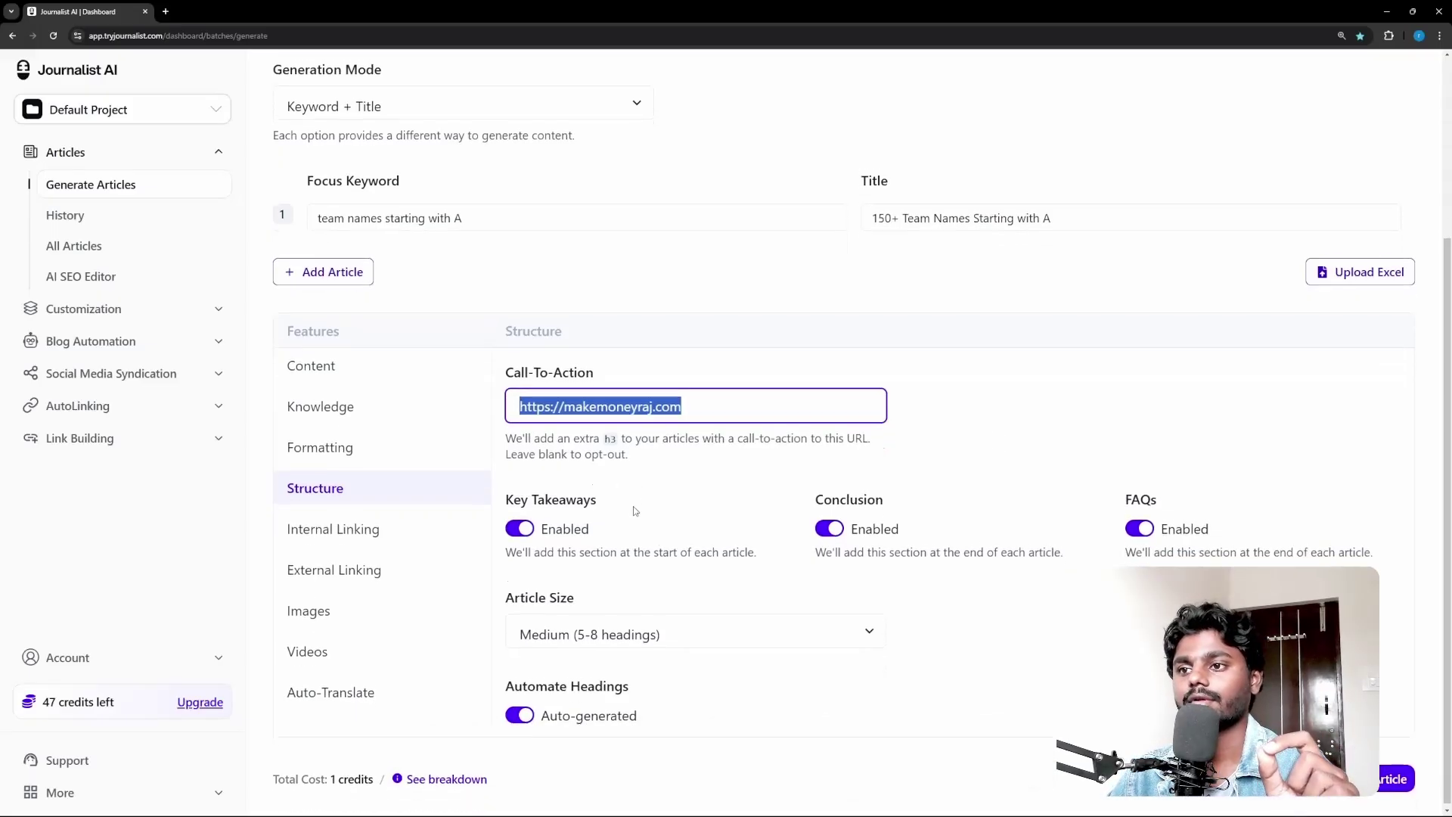
click(545, 601)
Keep Article Size at Medium (5-8 headings) with the FAQs and other section toggles unchanged
click(605, 640)
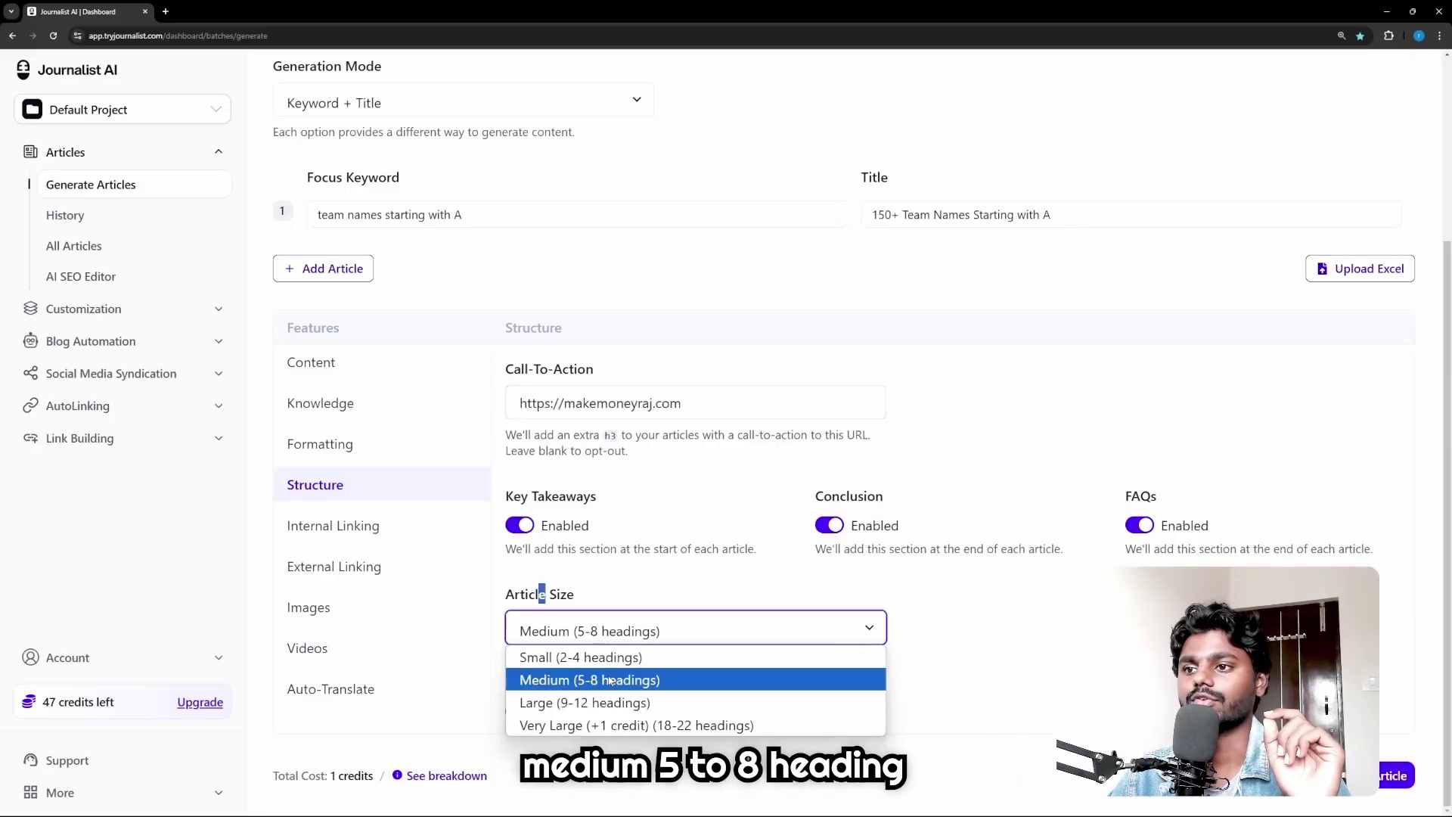
click(612, 681)
click(669, 580)
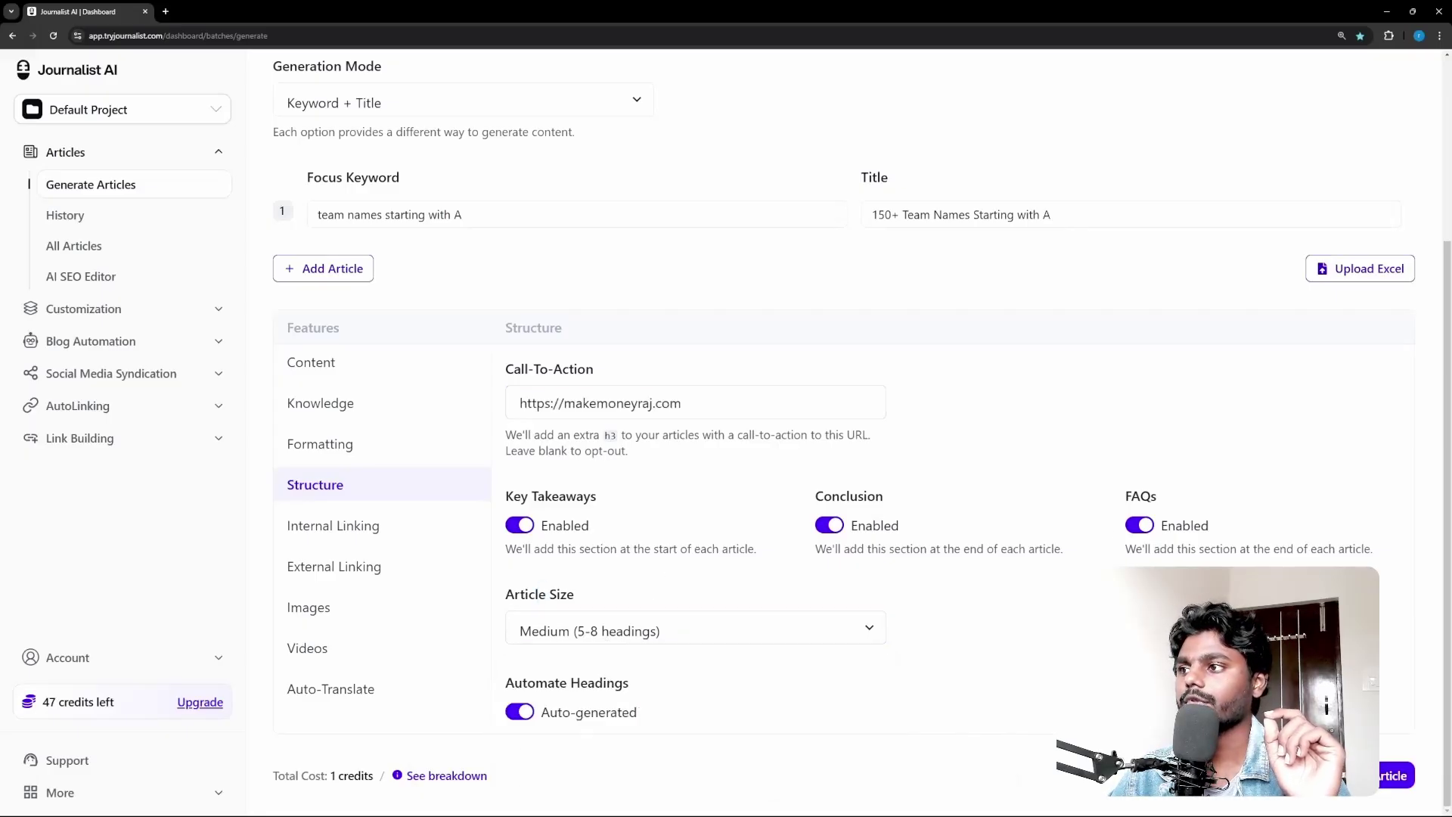
drag(1124, 495, 1176, 495)
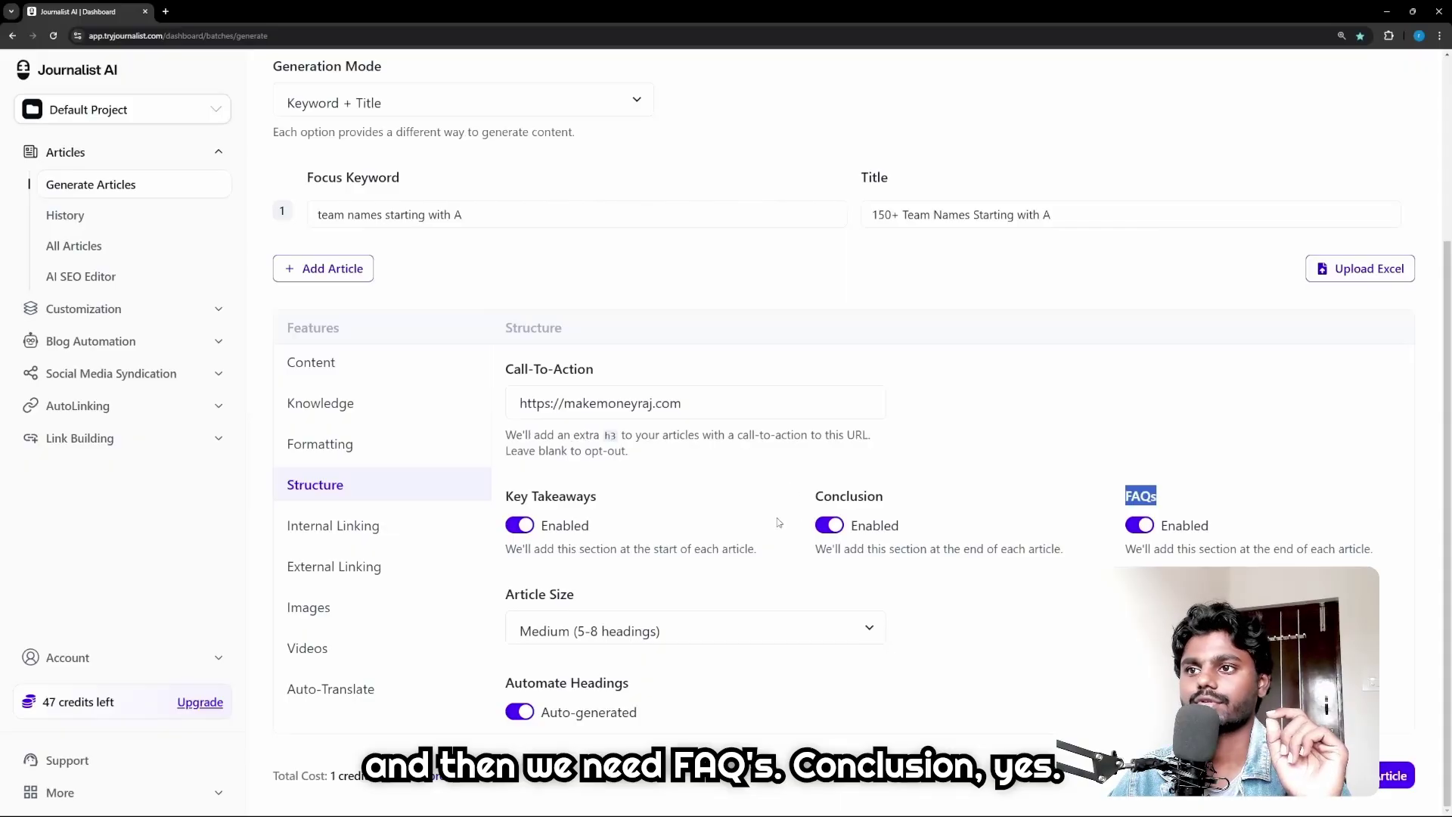
drag(528, 683, 622, 682)
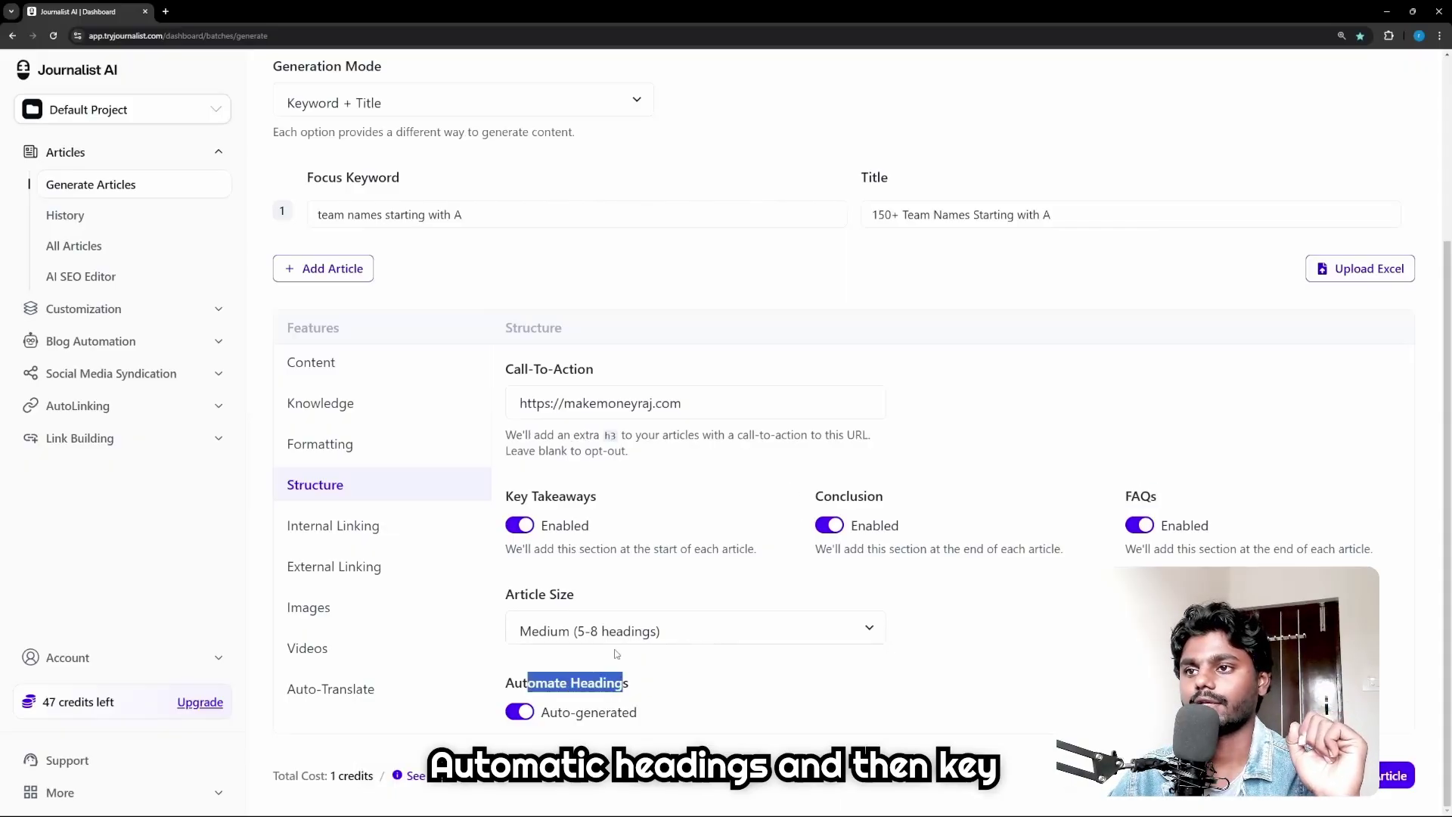
Review the Internal Linking sitemap settings without adding any sitemap
click(382, 543)
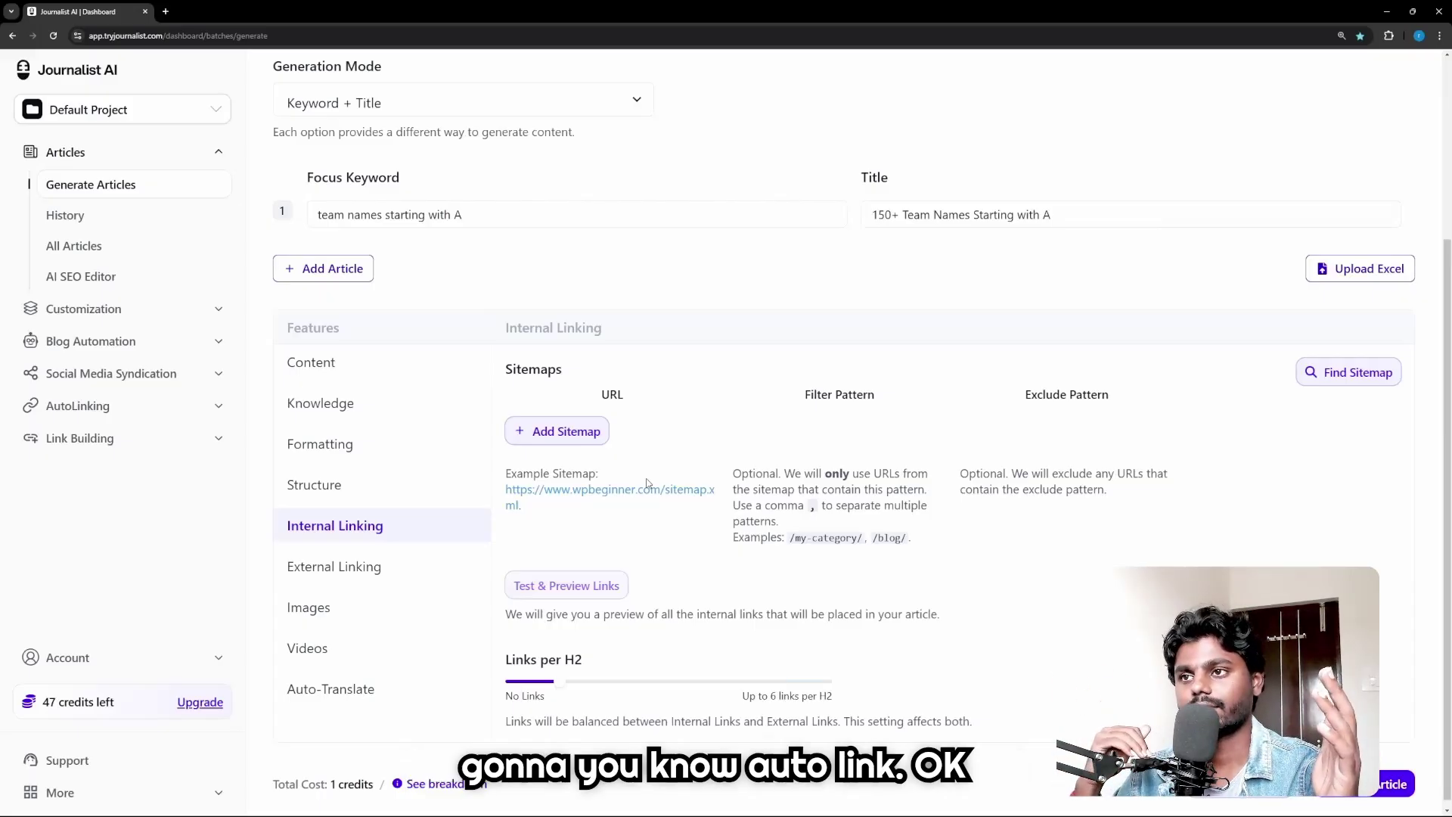
scroll(644, 591, down, 1)
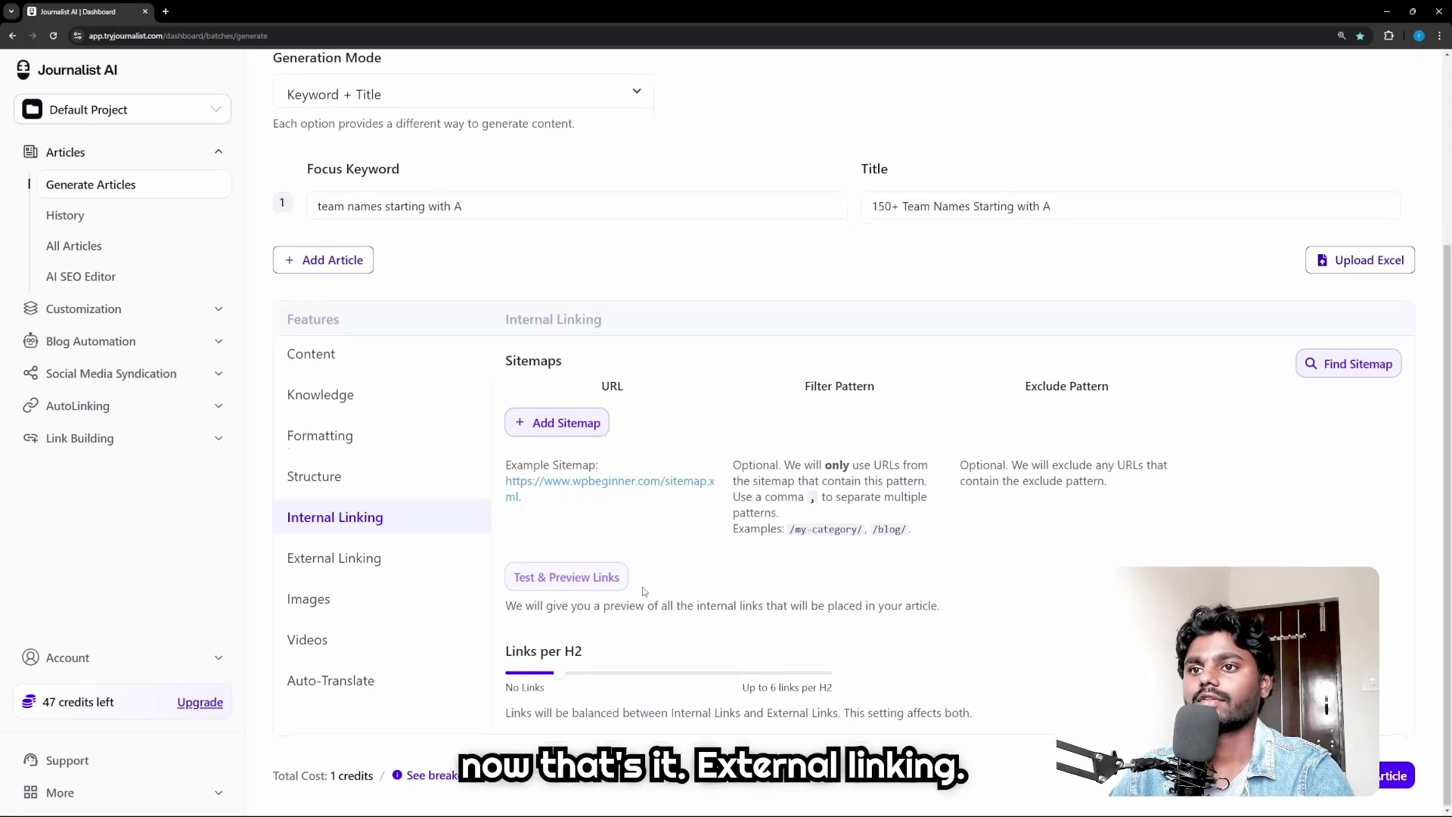
Turn on Automatic External Links and add an empty website row under Exclude External Sources
click(420, 568)
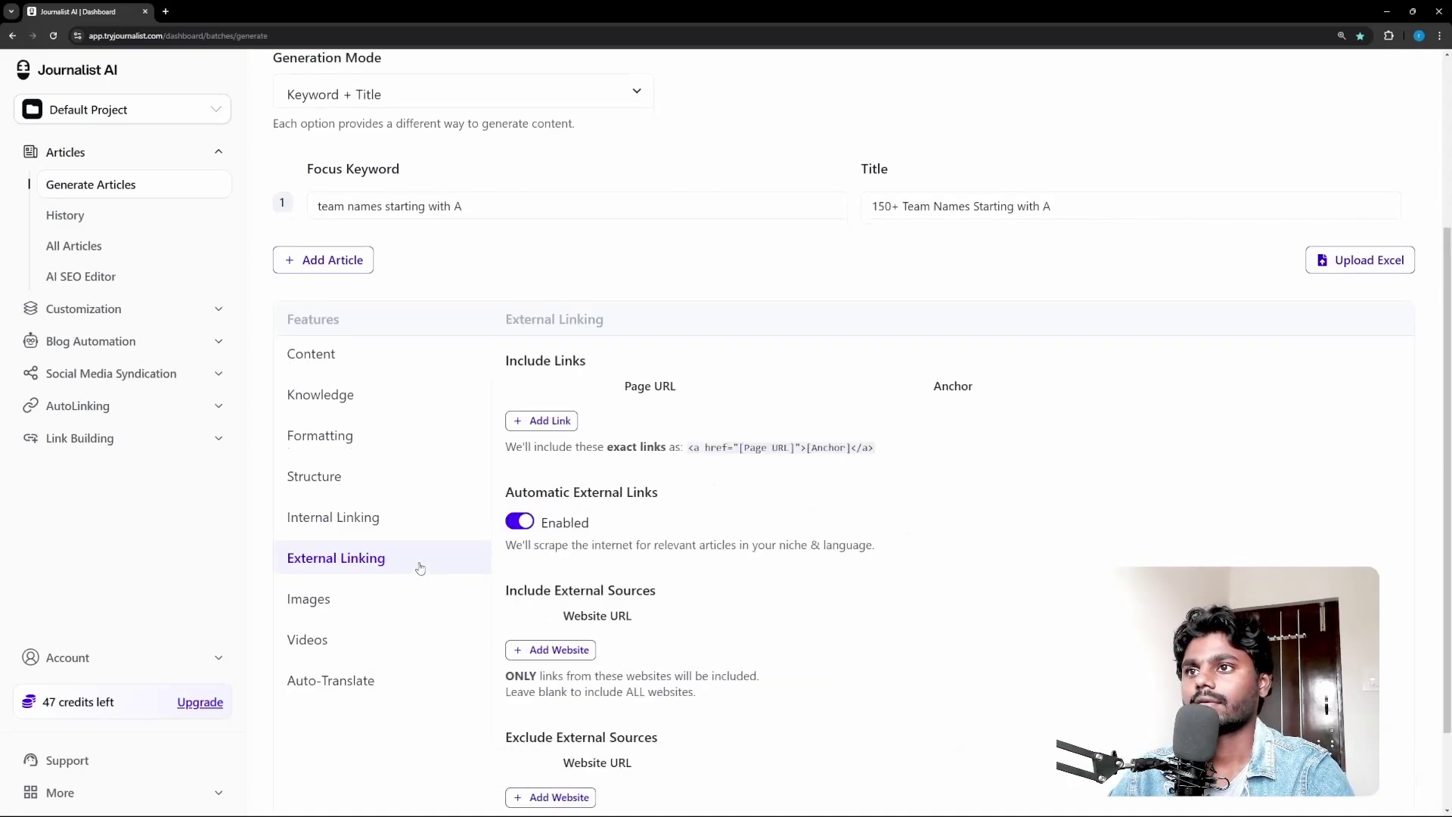
drag(507, 497, 748, 499)
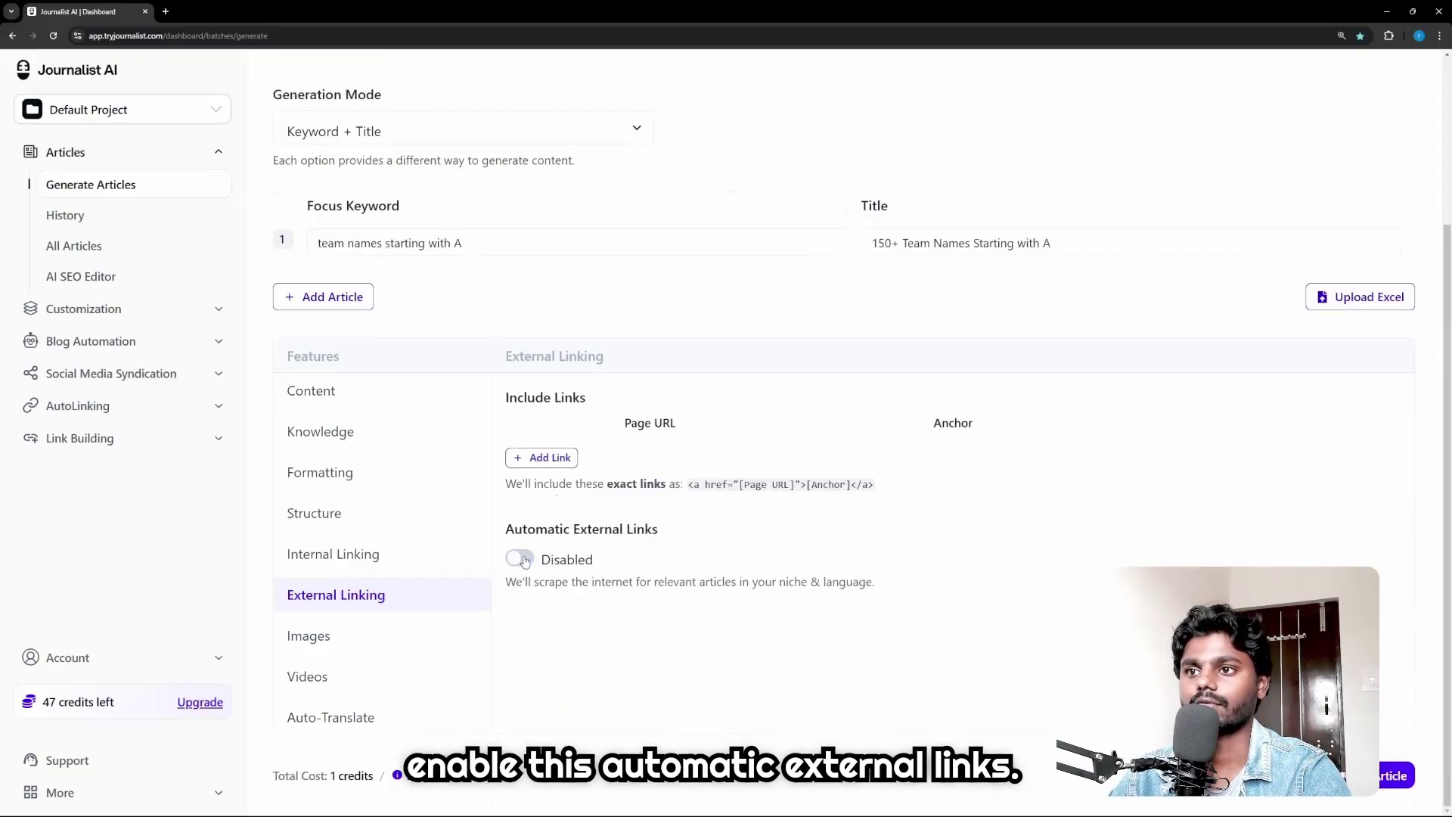
click(525, 561)
scroll(528, 557, down, 1)
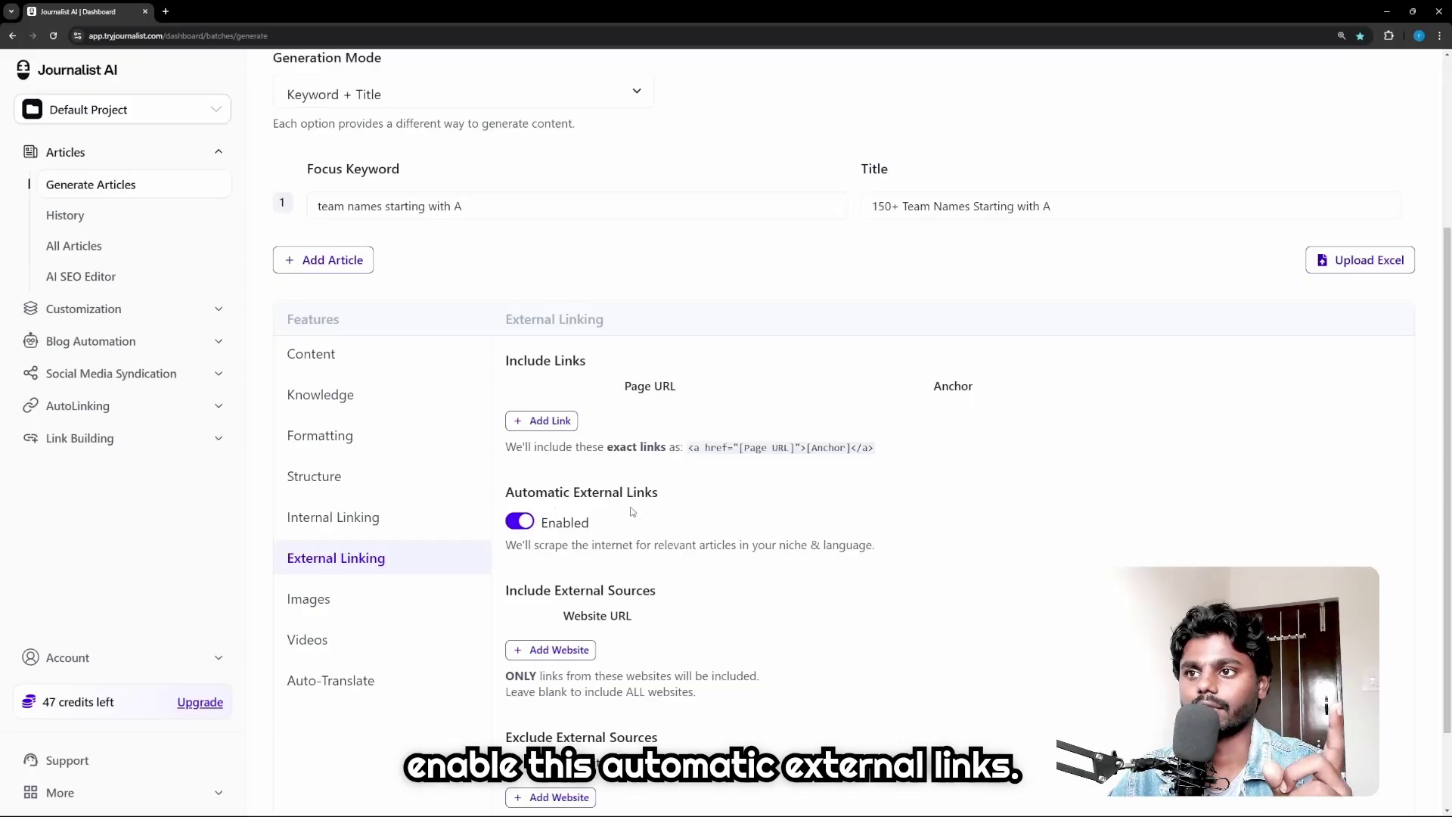
scroll(818, 638, down, 3)
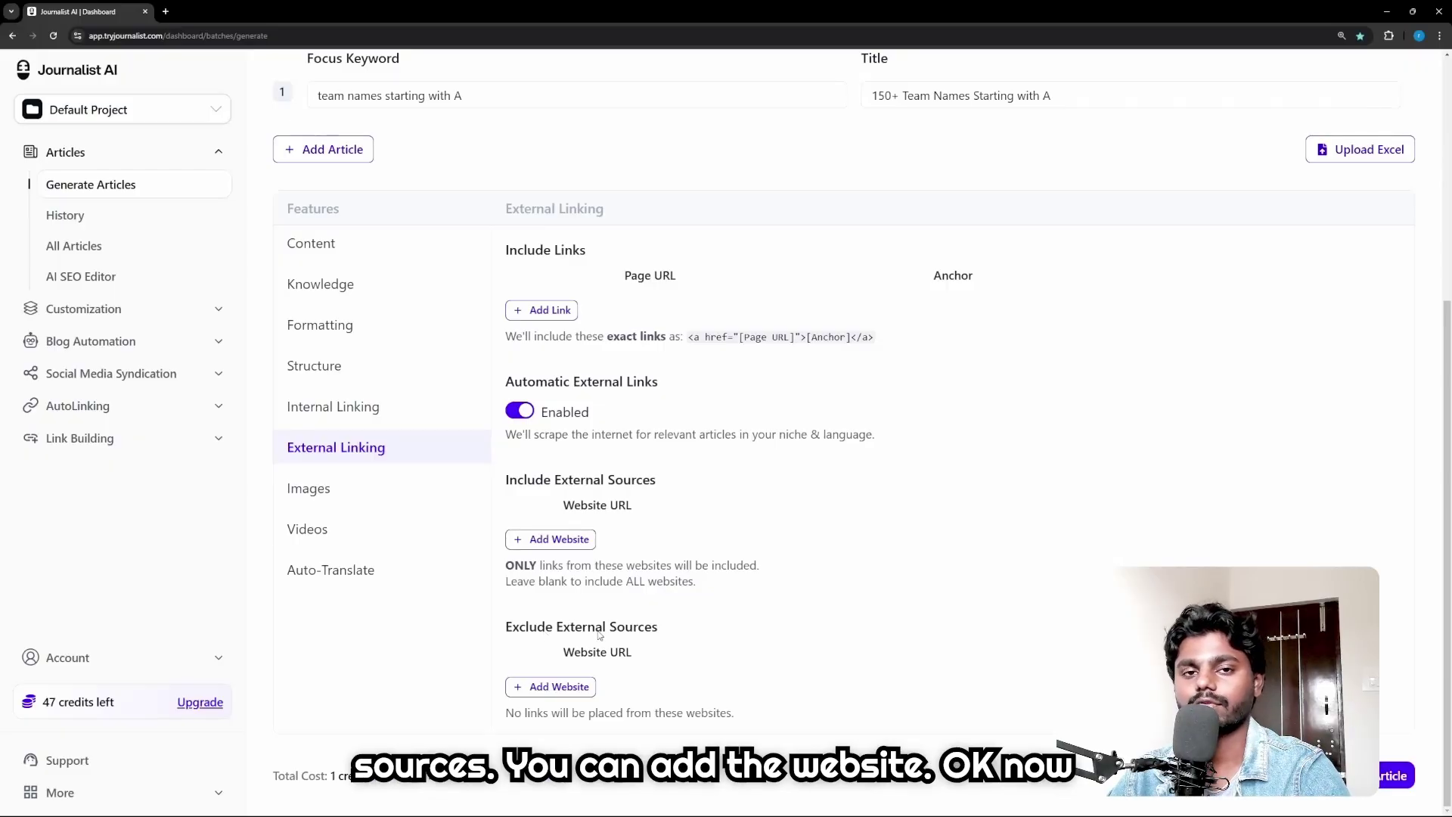
click(529, 689)
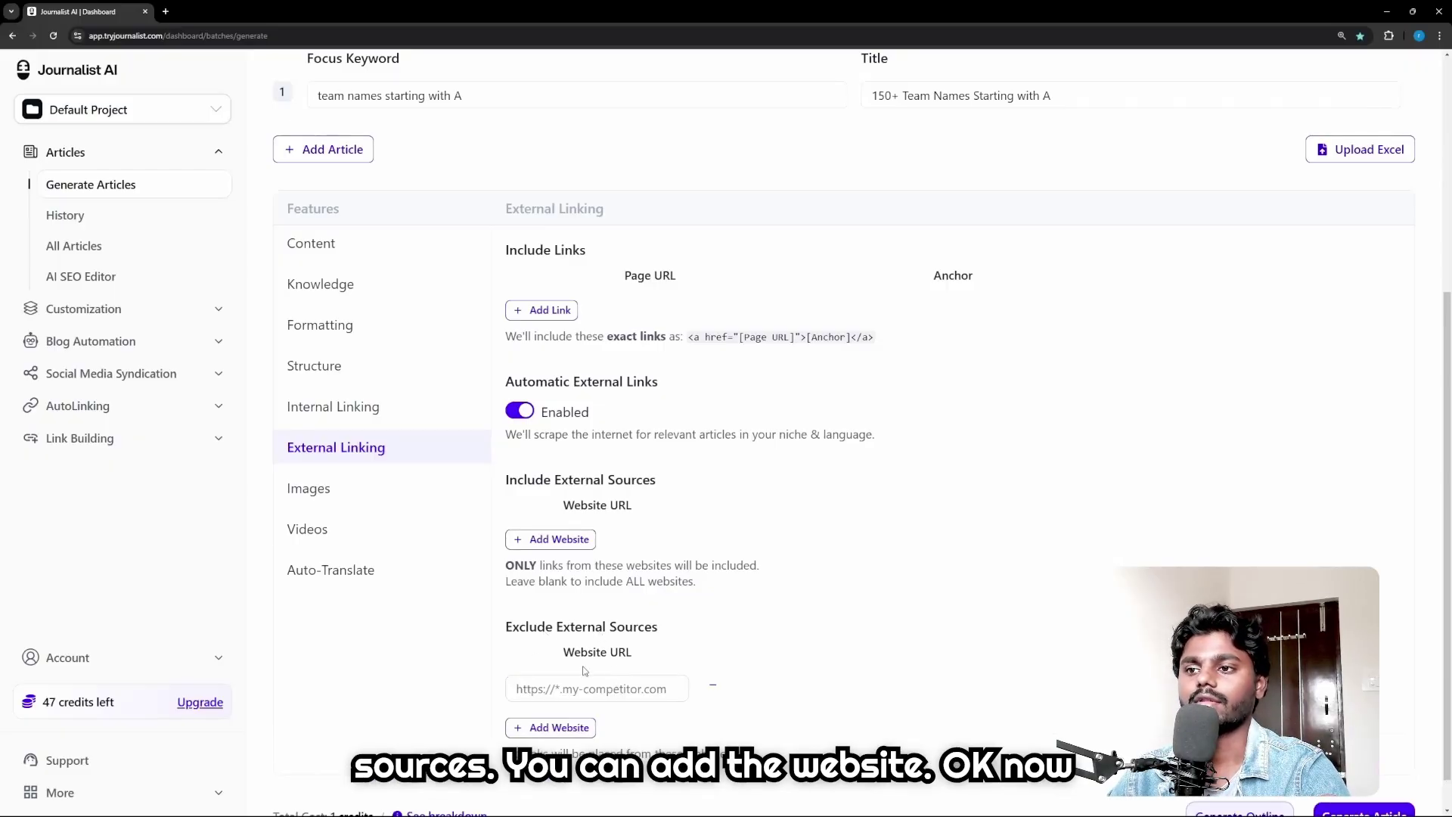
Set images to Stock Photos with 3 in-article images, then review the Videos settings
click(348, 489)
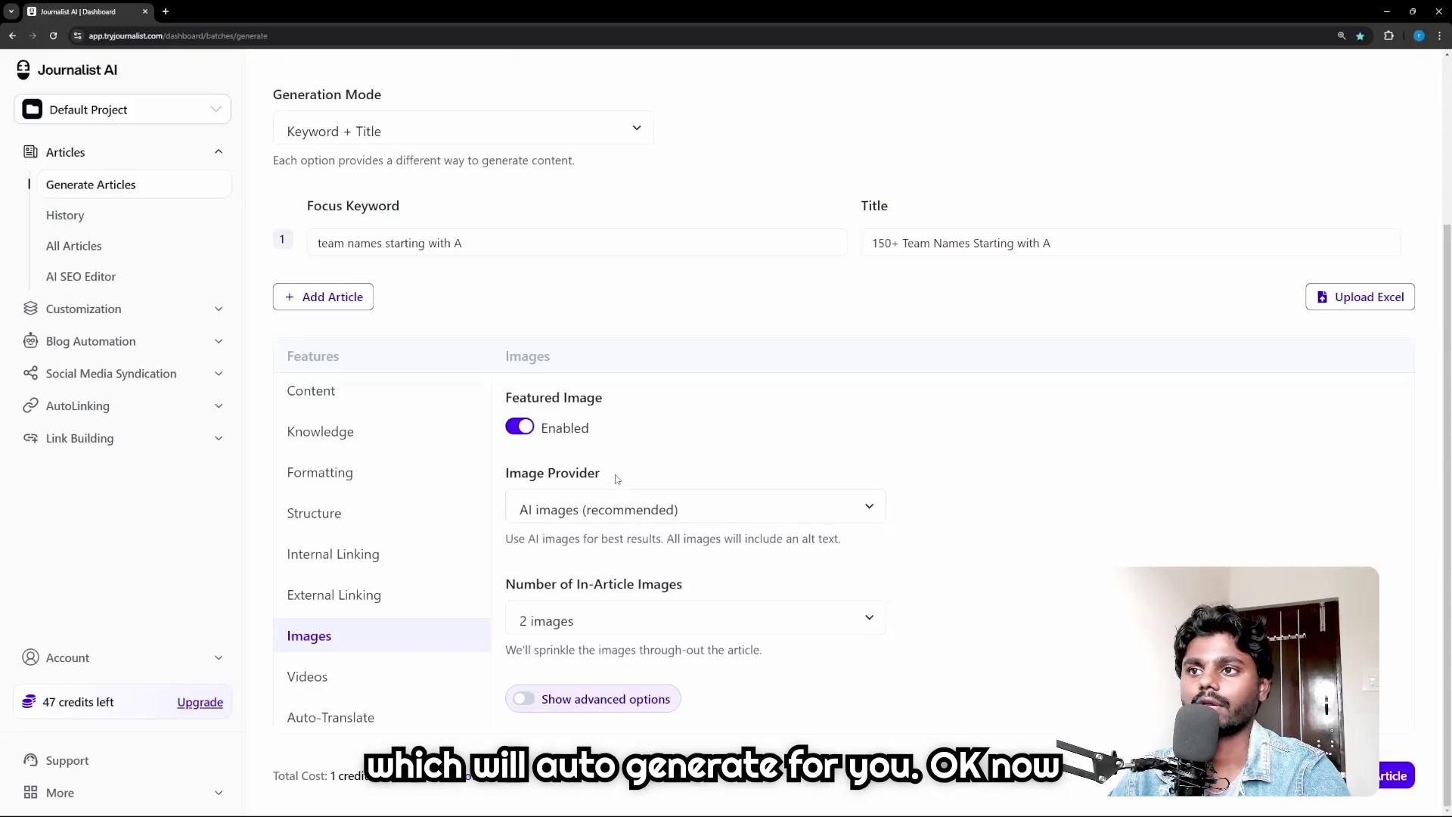
drag(501, 479, 664, 480)
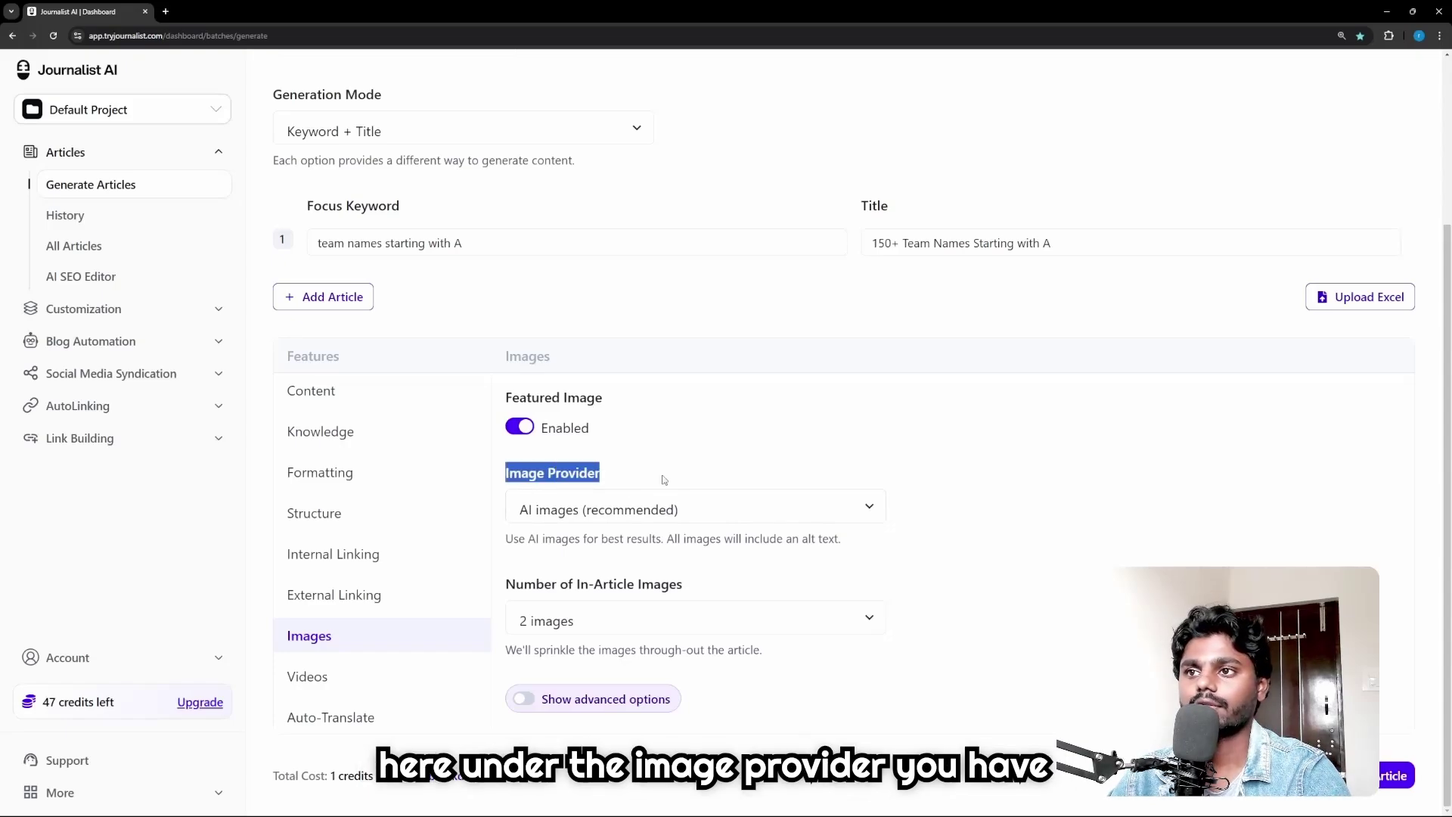
click(636, 522)
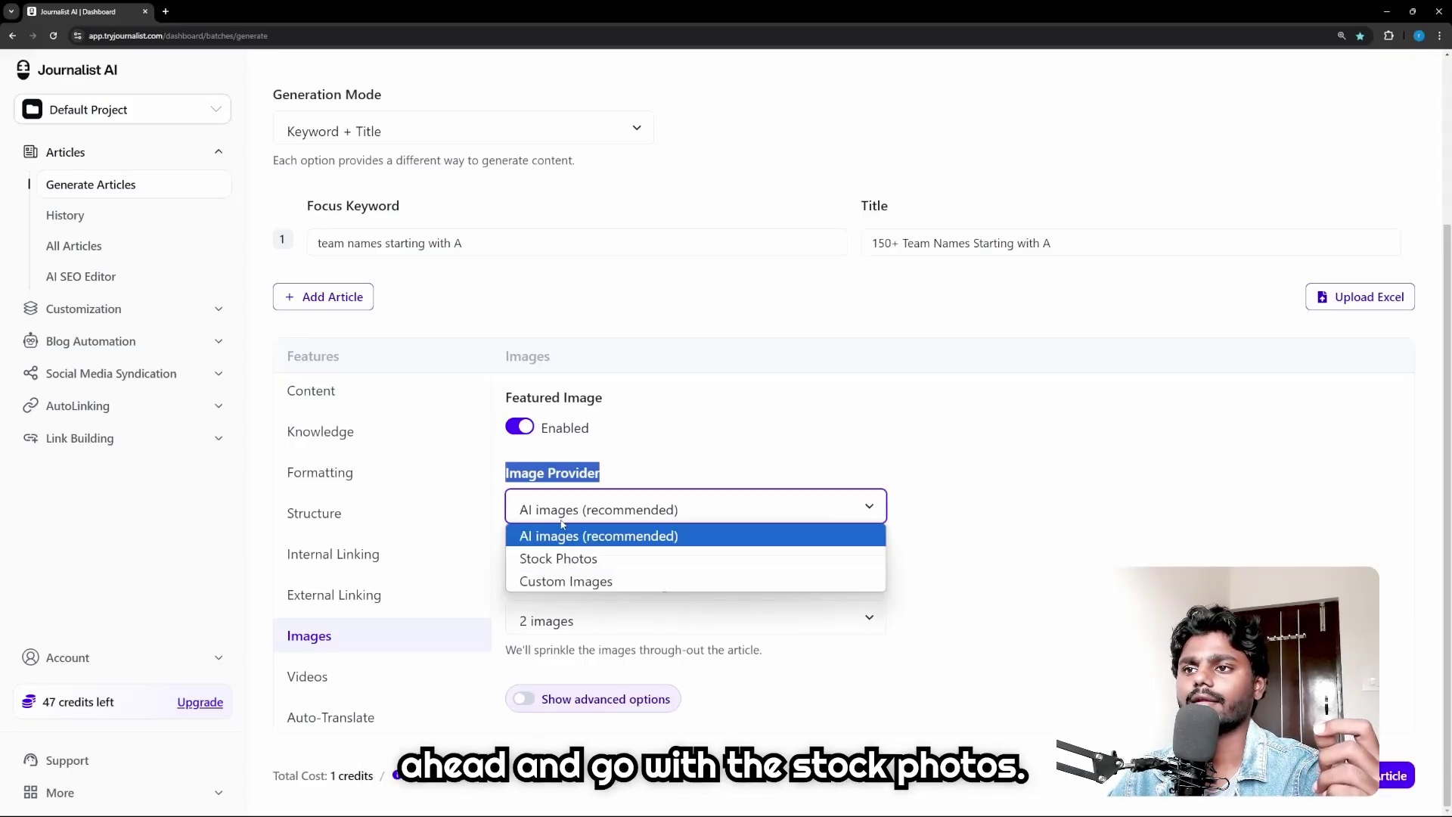
click(570, 559)
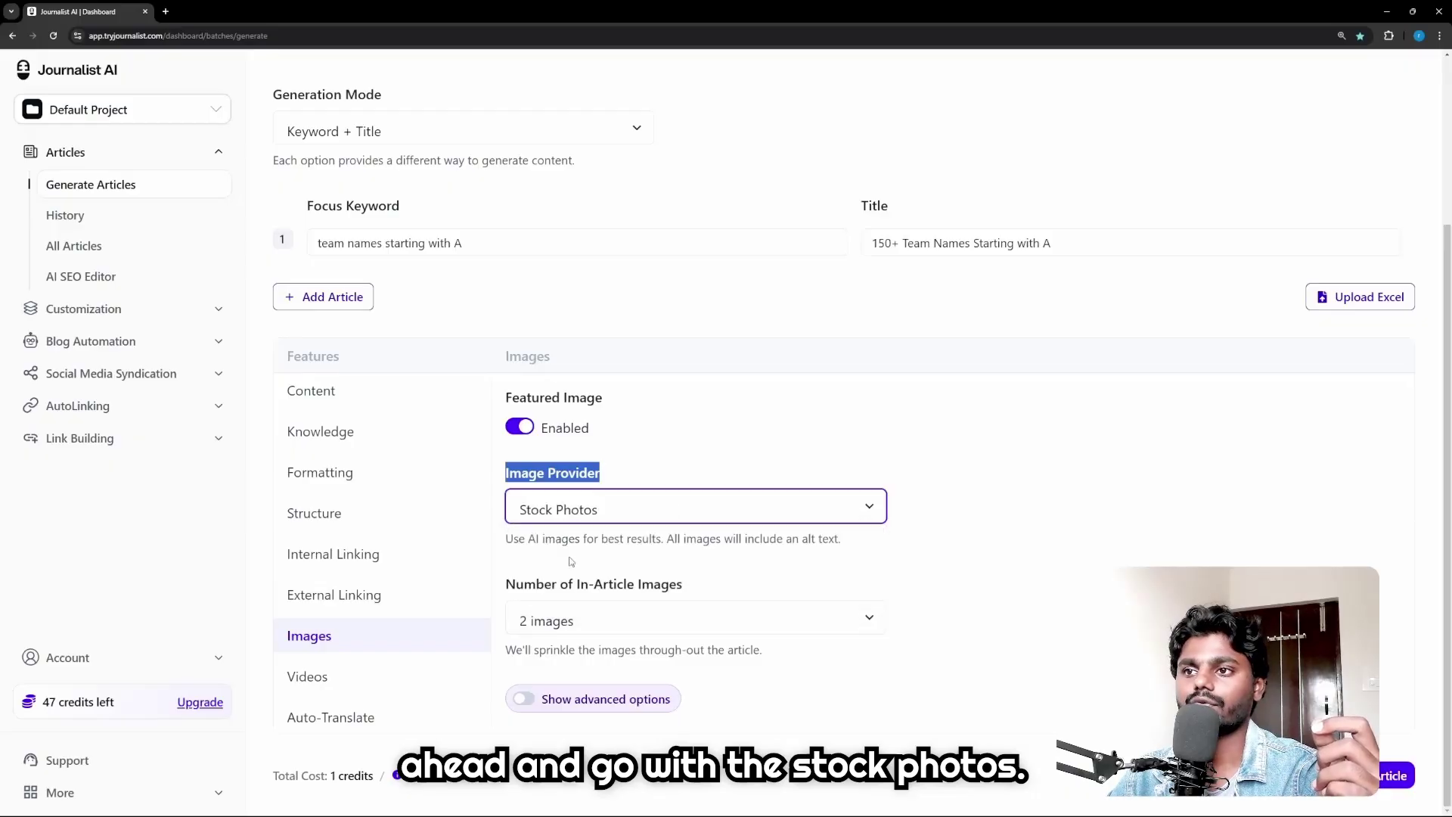
click(1082, 533)
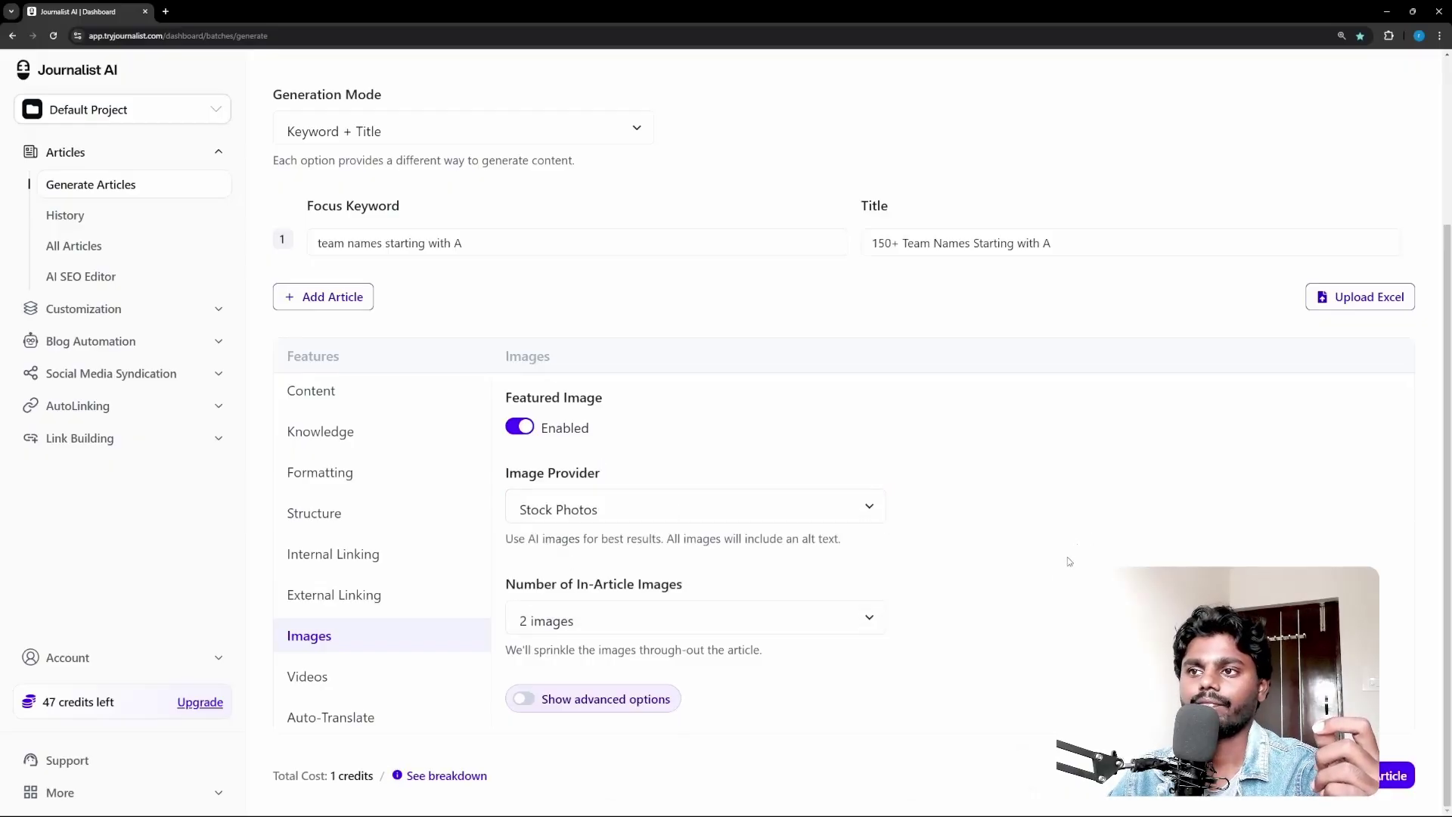
click(560, 623)
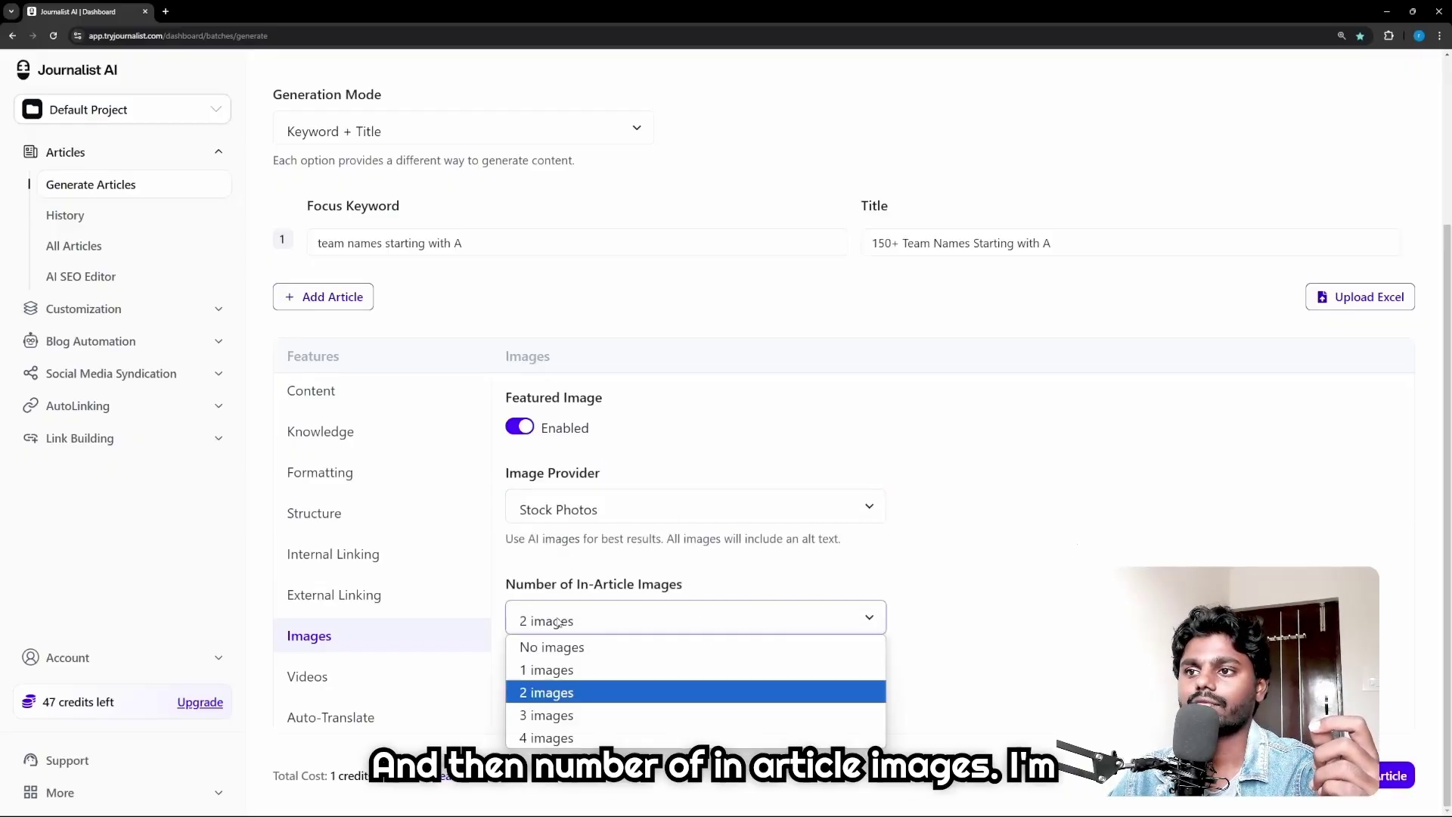
click(579, 715)
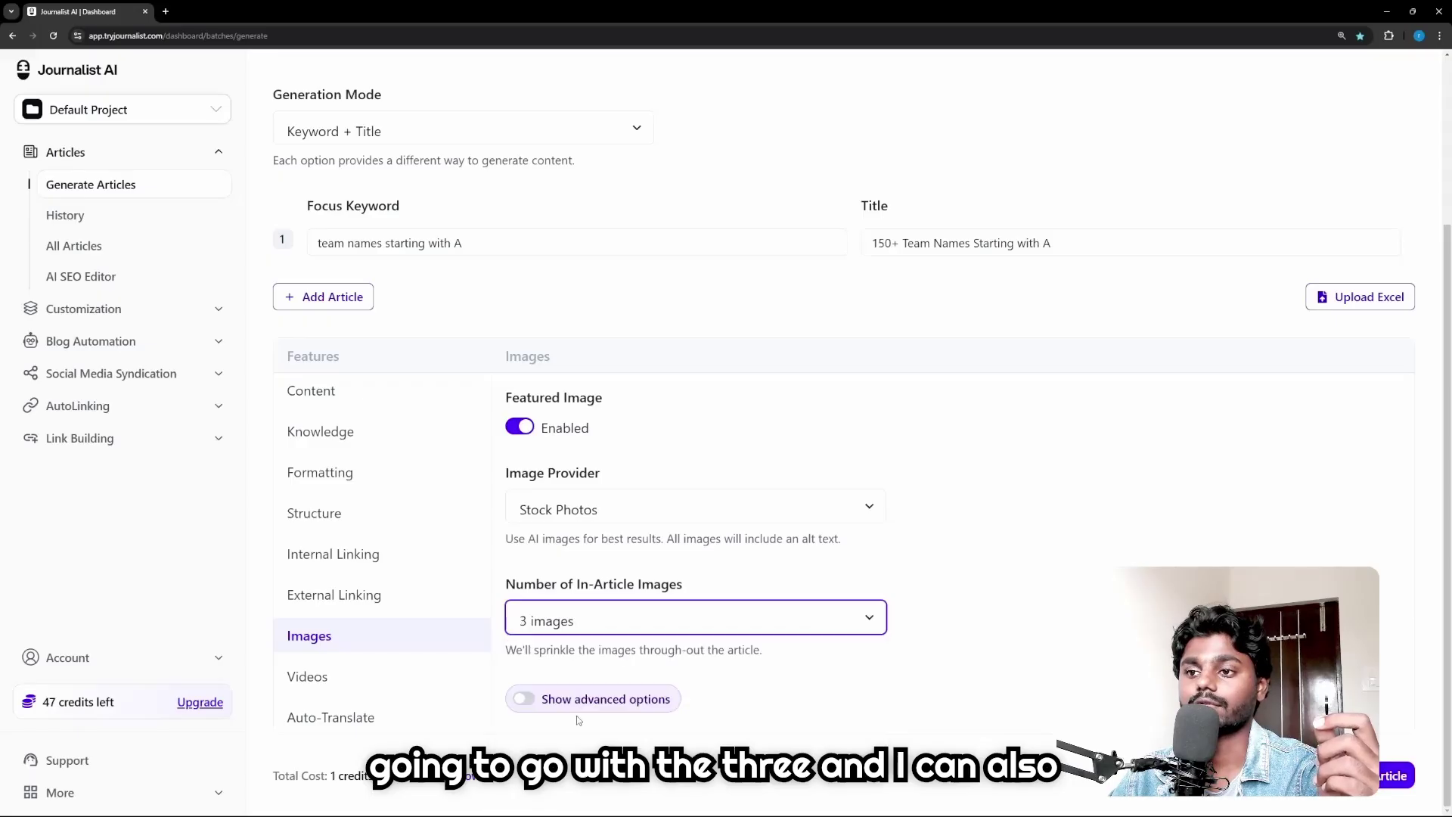
click(394, 681)
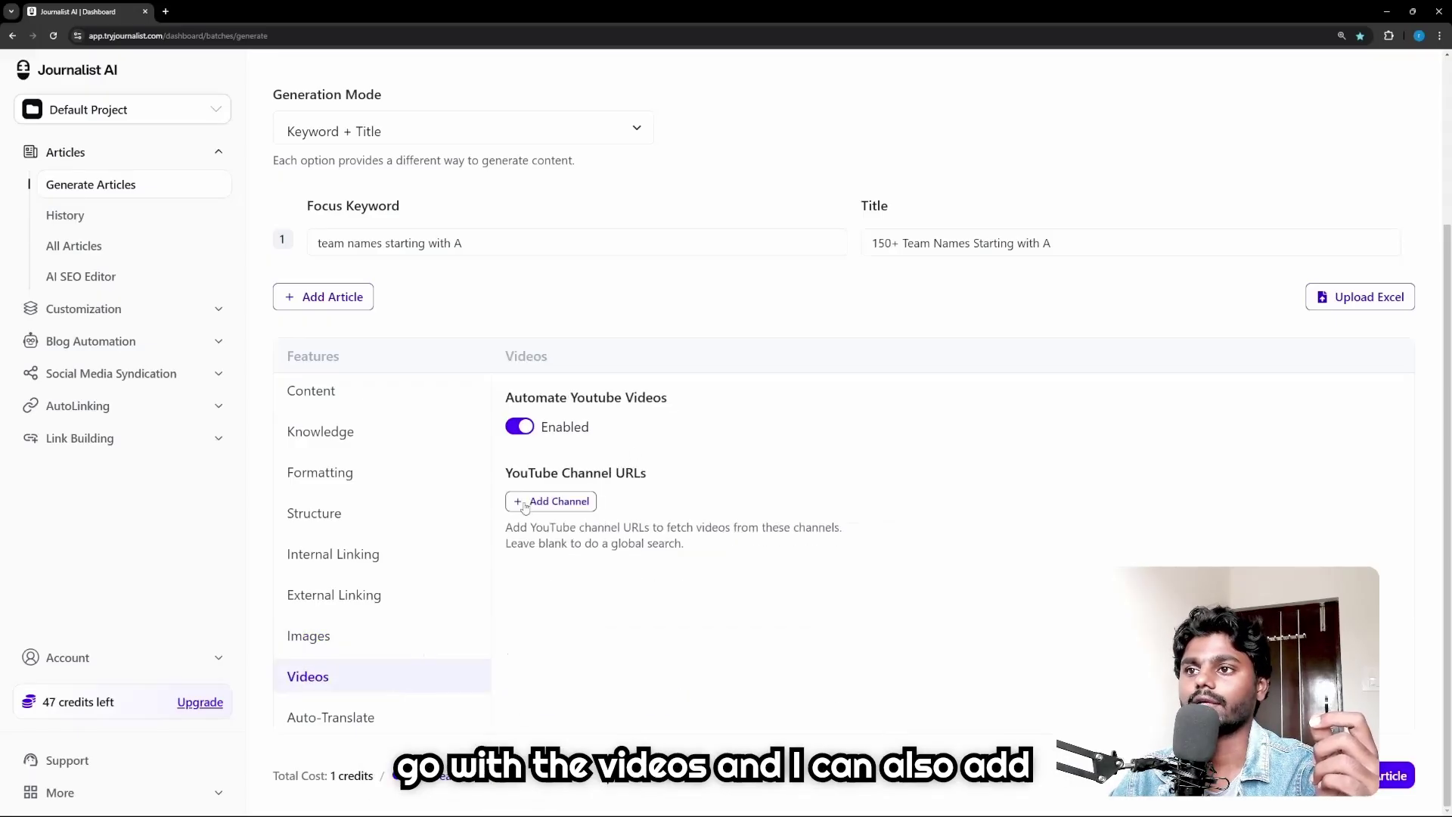
drag(504, 473, 720, 481)
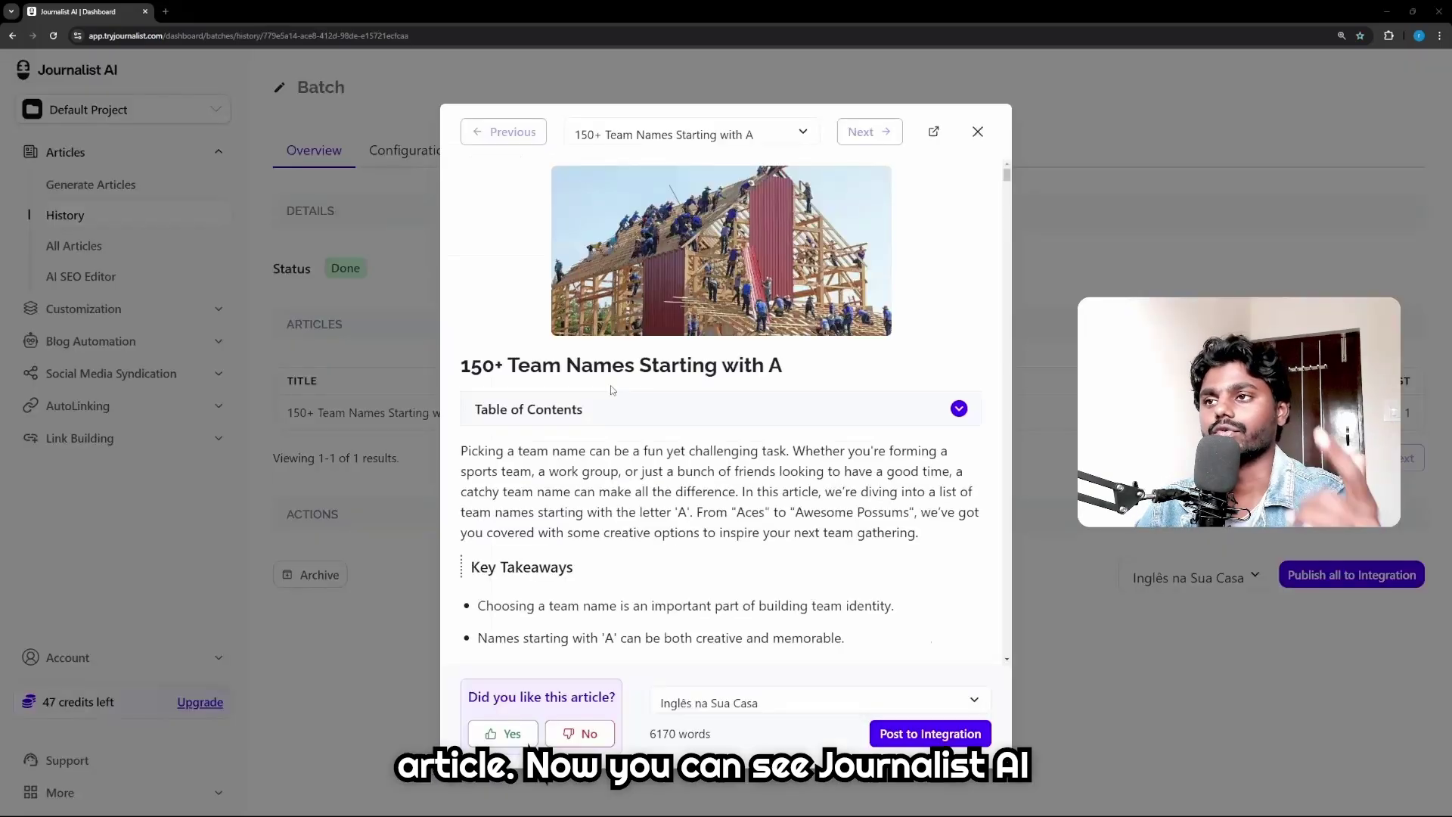
Bring forward the ChatGPT window showing the team-names table, starting with Agile Warriors
scroll(617, 409, down, 5)
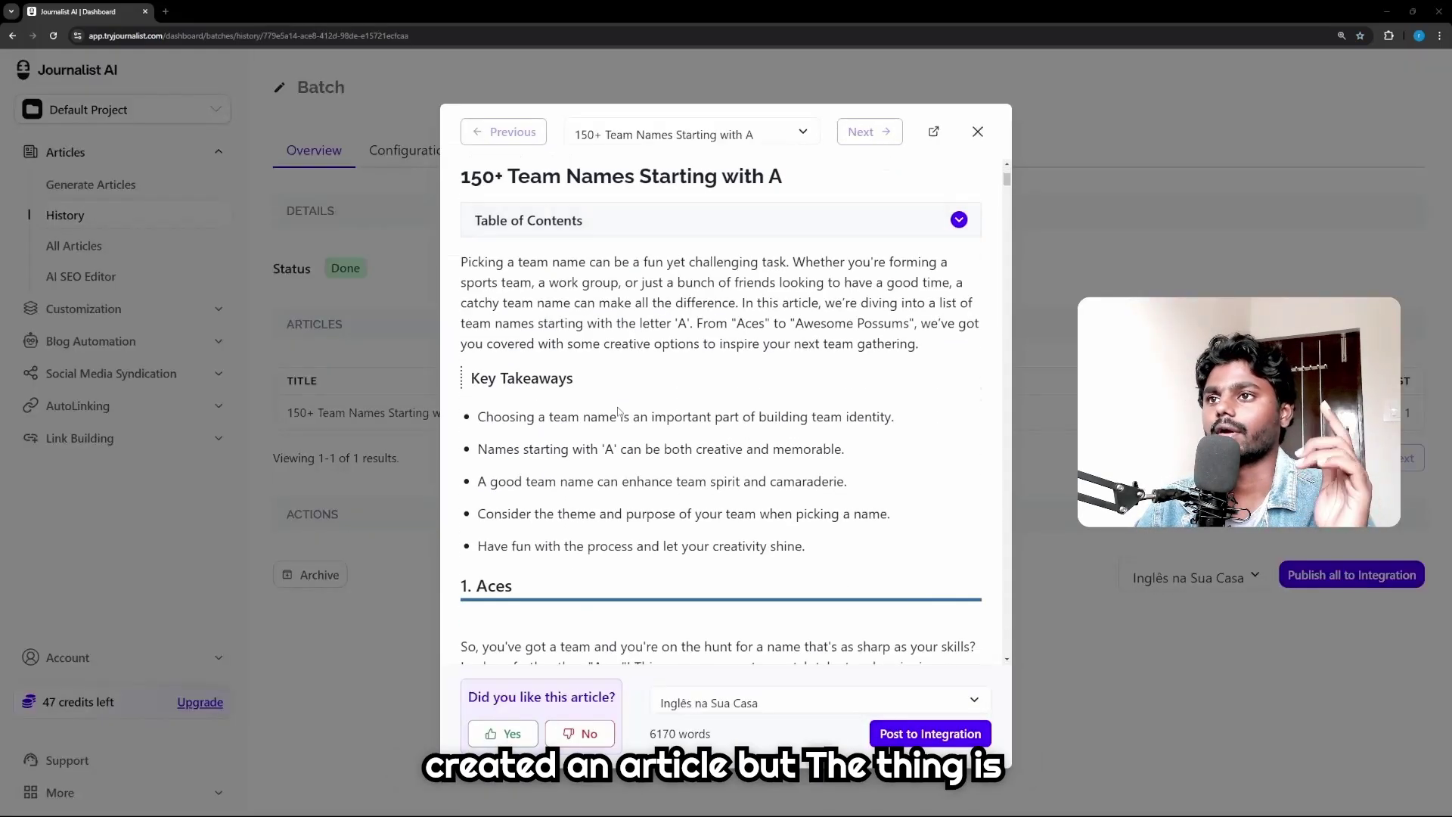
scroll(617, 411, up, 5)
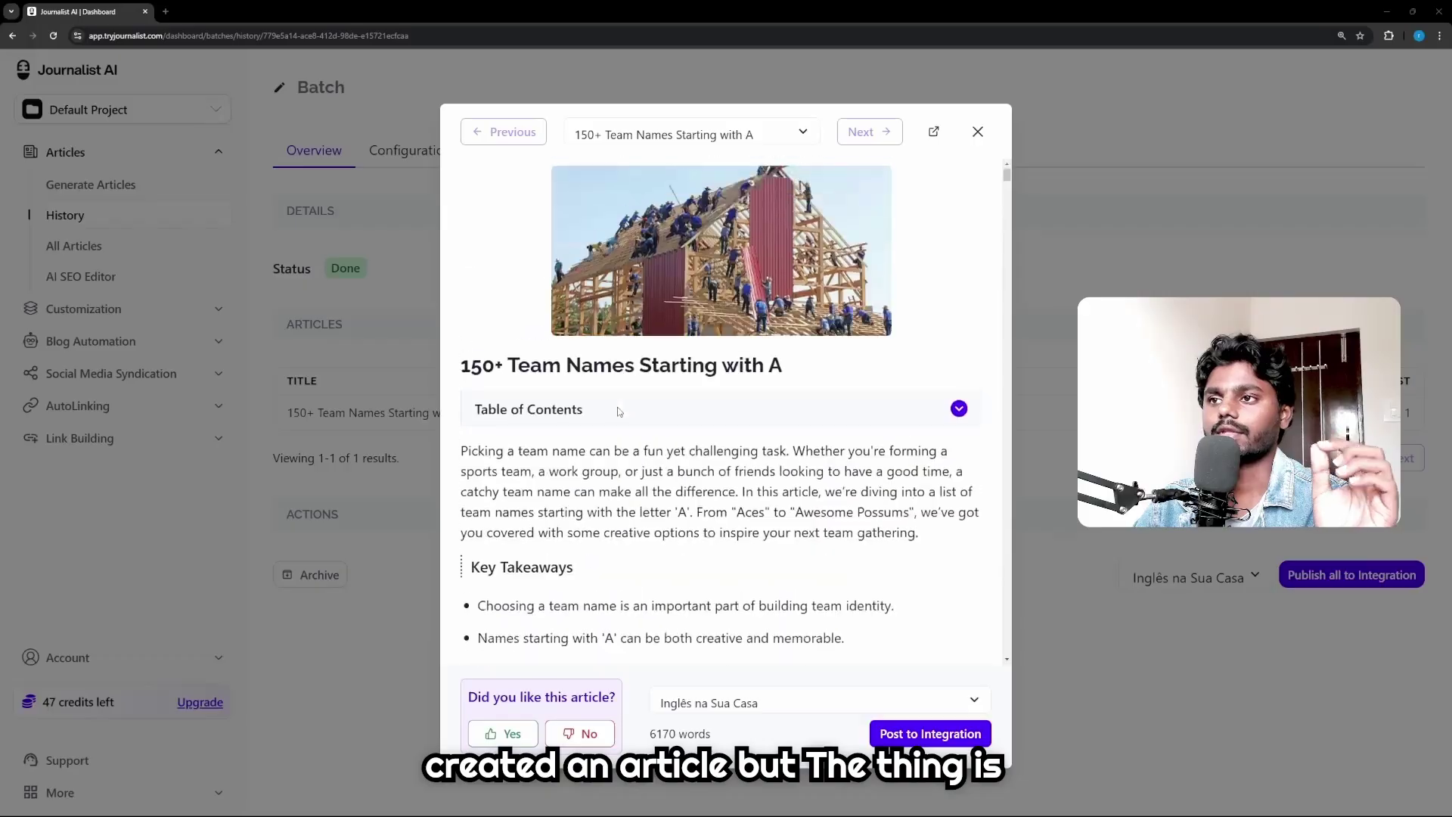
mouse_move(876, 800)
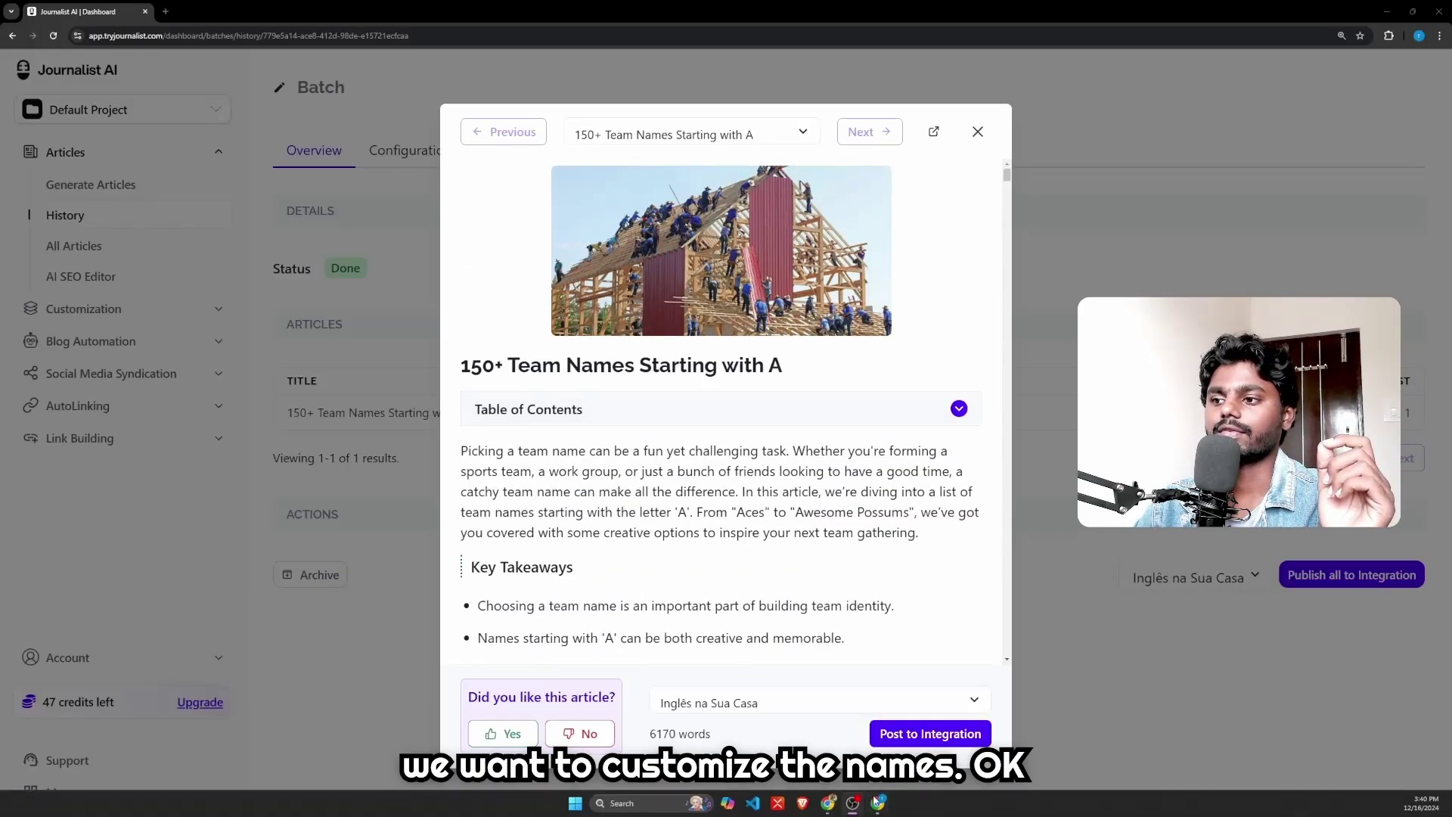
click(828, 803)
scroll(381, 446, down, 15)
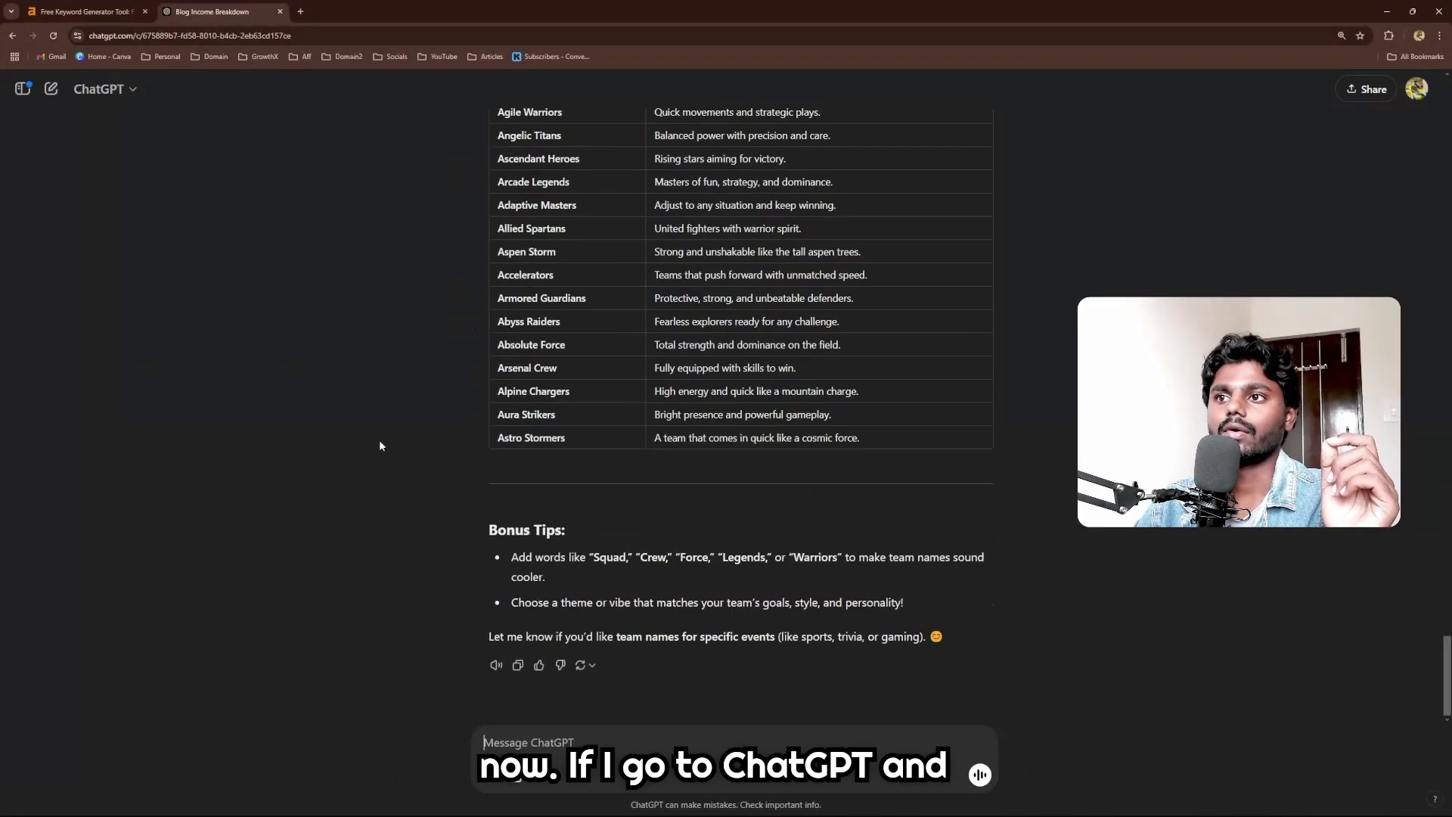
scroll(381, 446, up, 15)
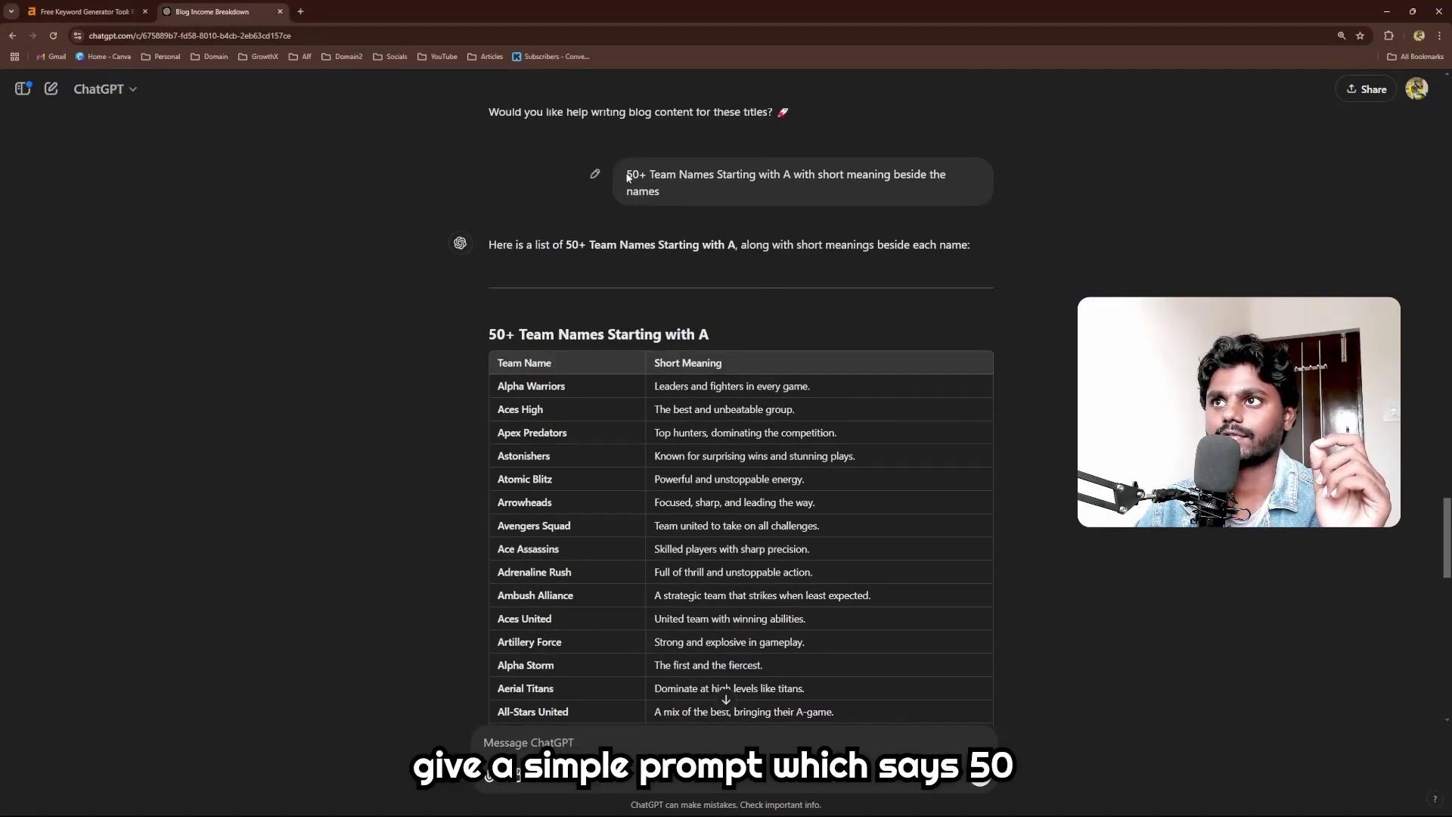
drag(648, 174, 725, 190)
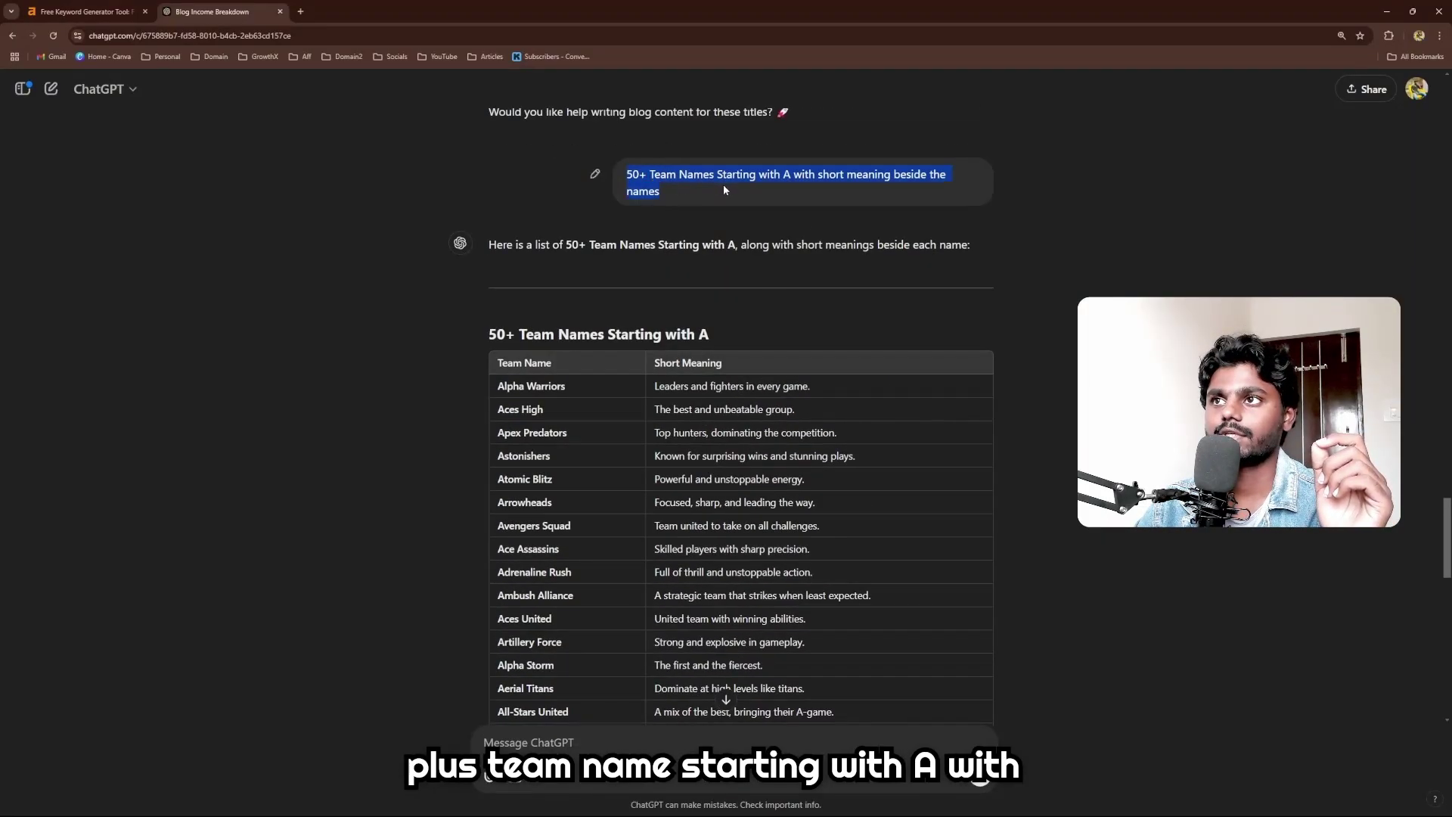
click(788, 193)
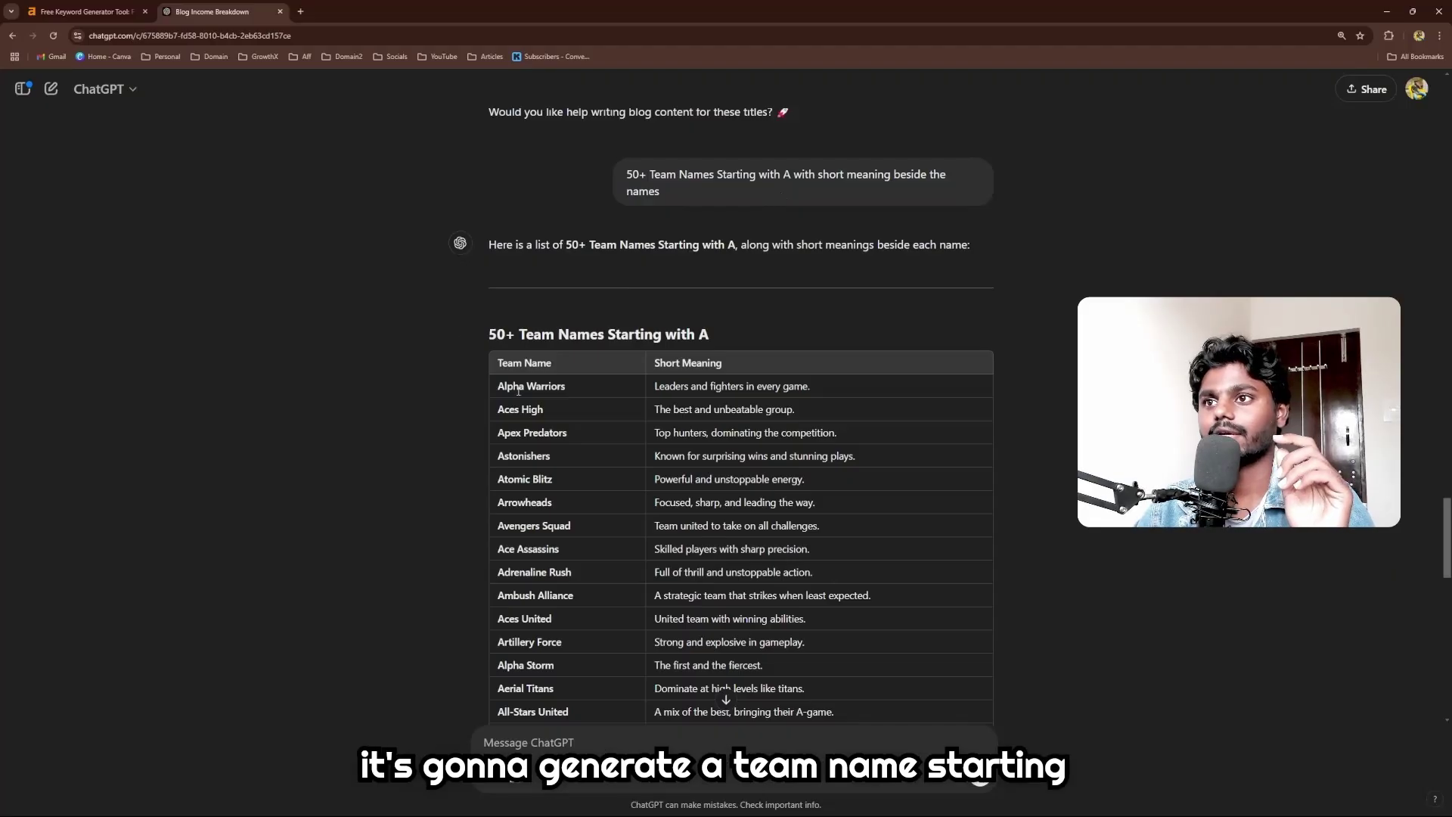
drag(491, 385, 566, 386)
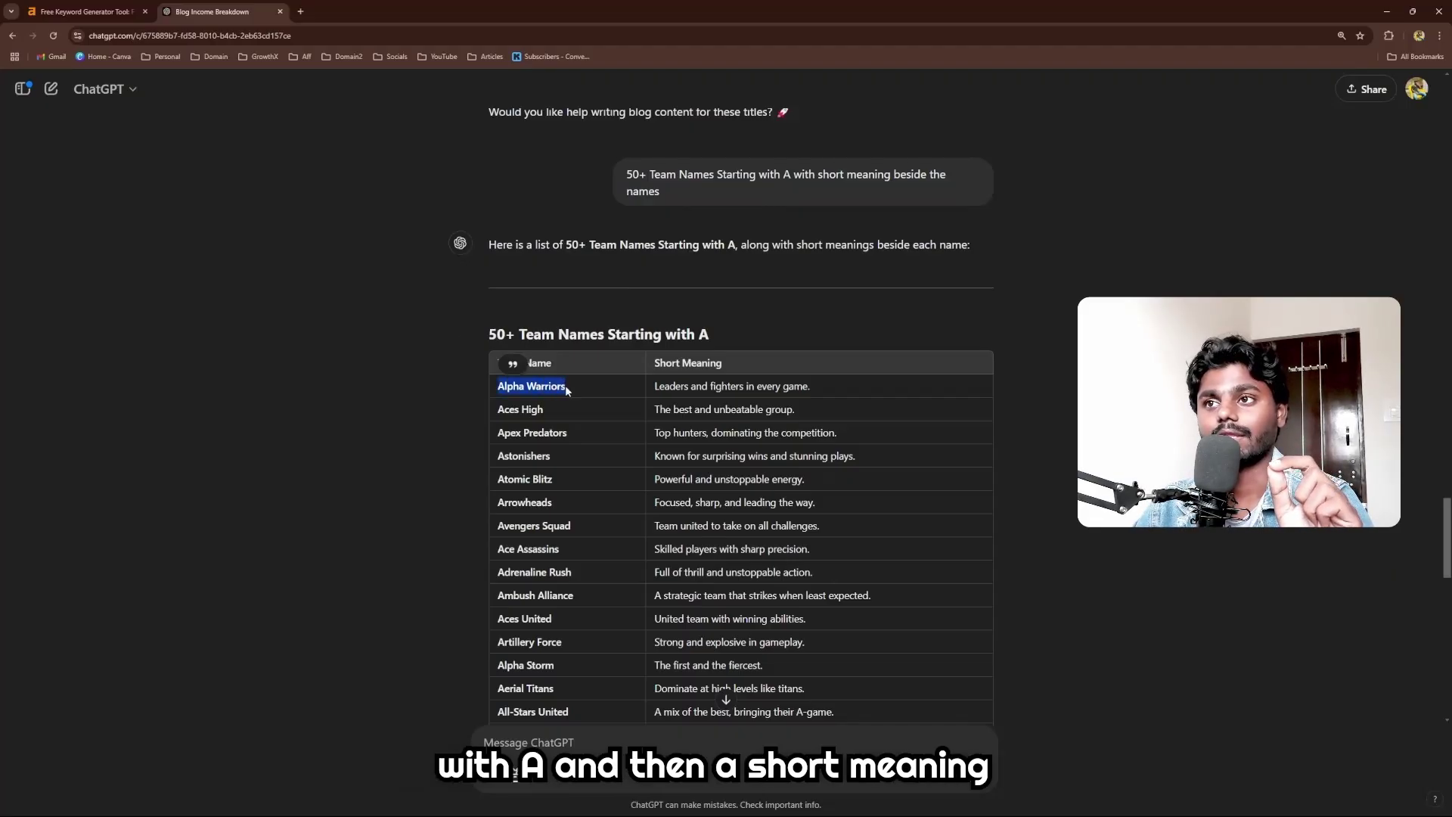
drag(655, 387, 809, 387)
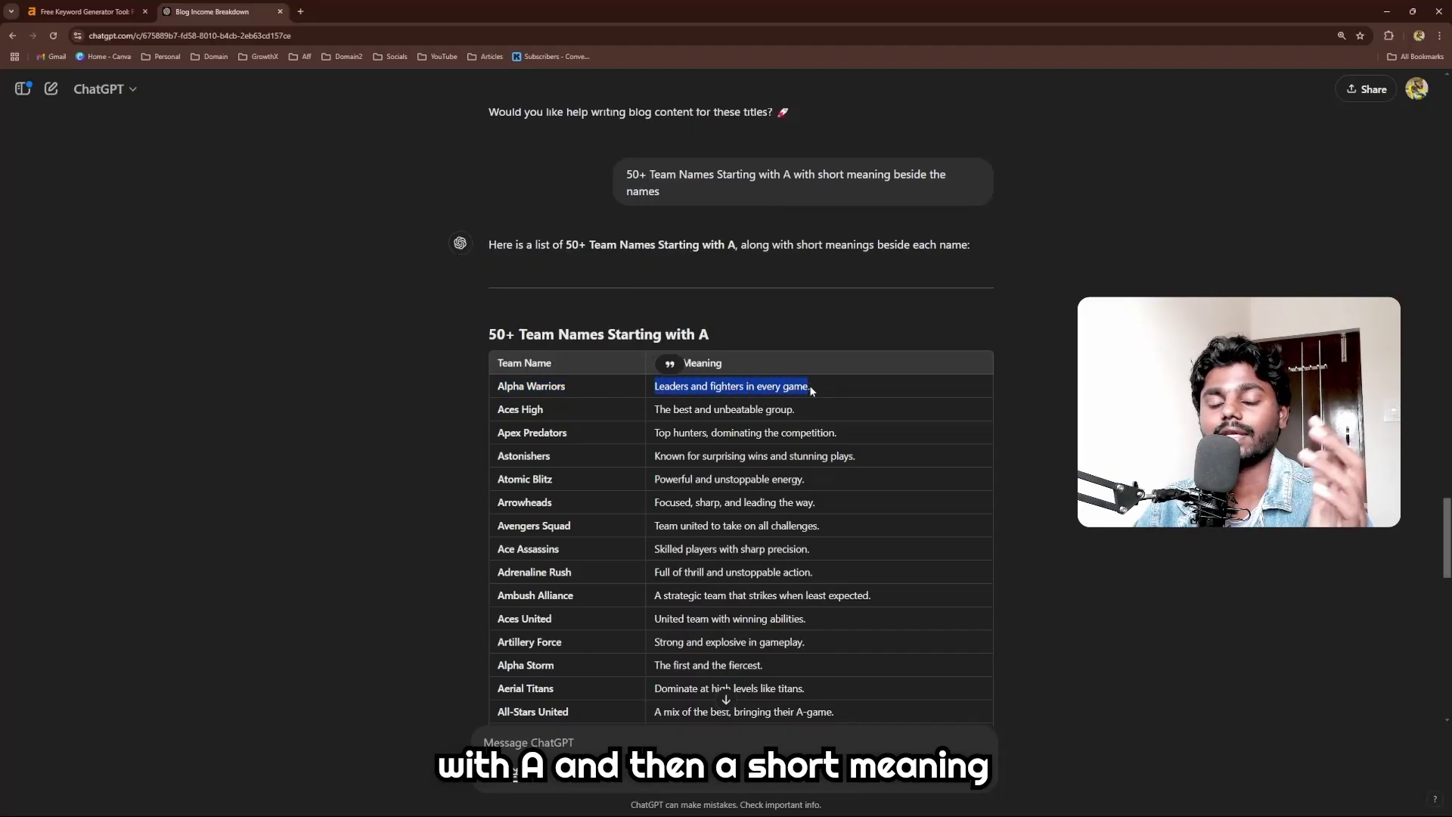
drag(487, 244, 882, 598)
scroll(1027, 531, down, 5)
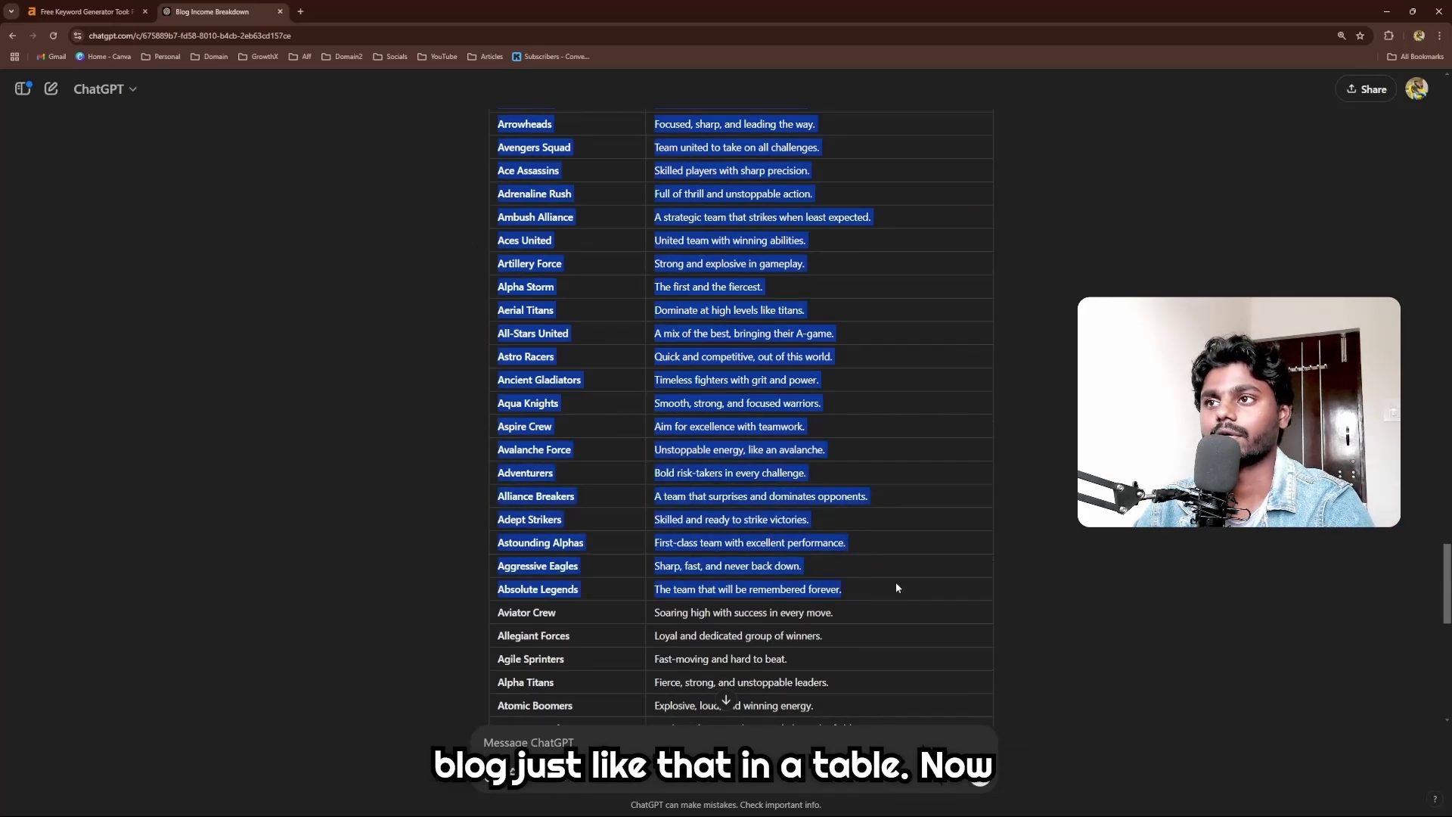
scroll(1191, 557, up, 3)
click(1092, 591)
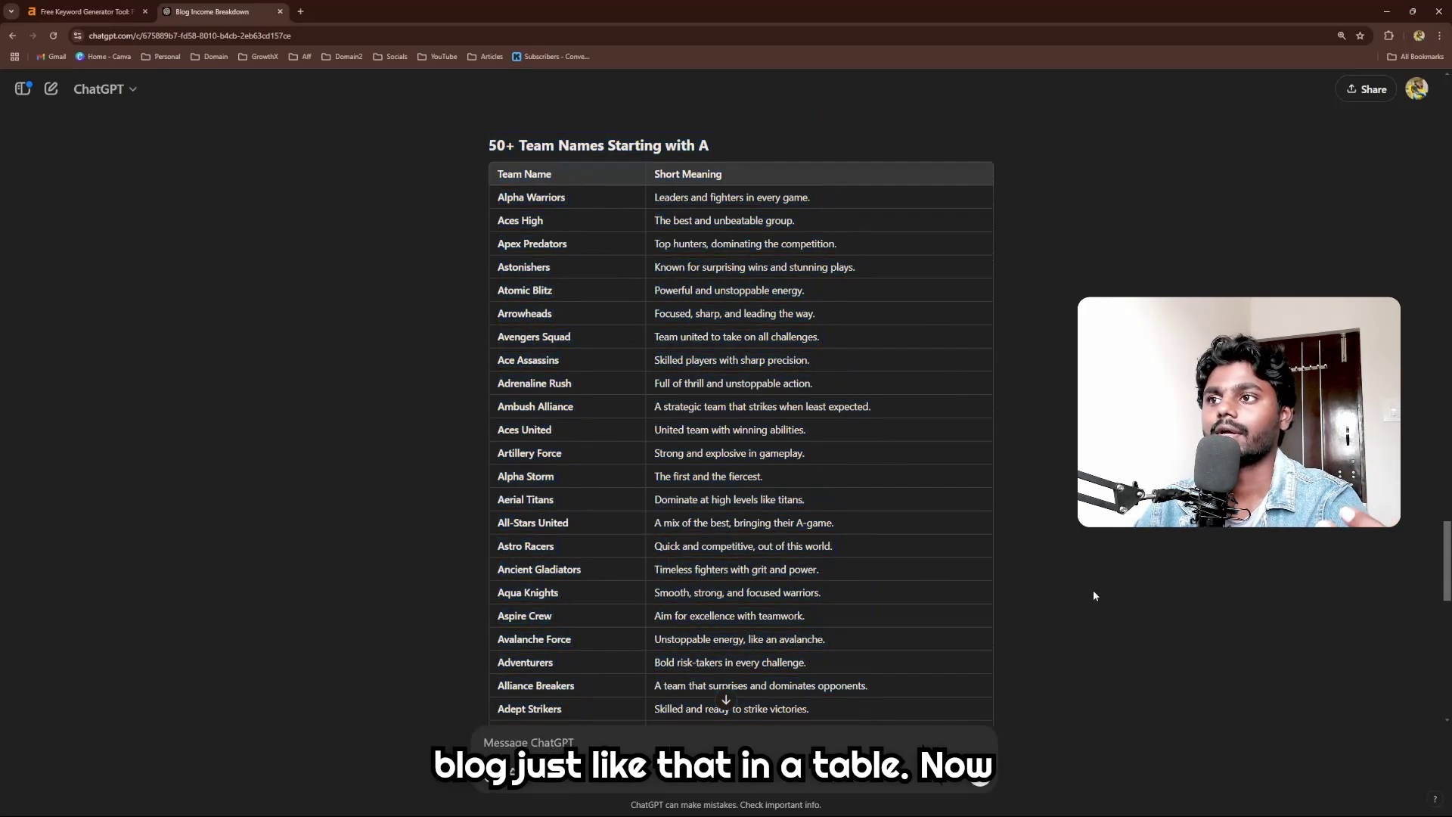
scroll(1093, 592, down, 7)
scroll(1094, 596, down, 5)
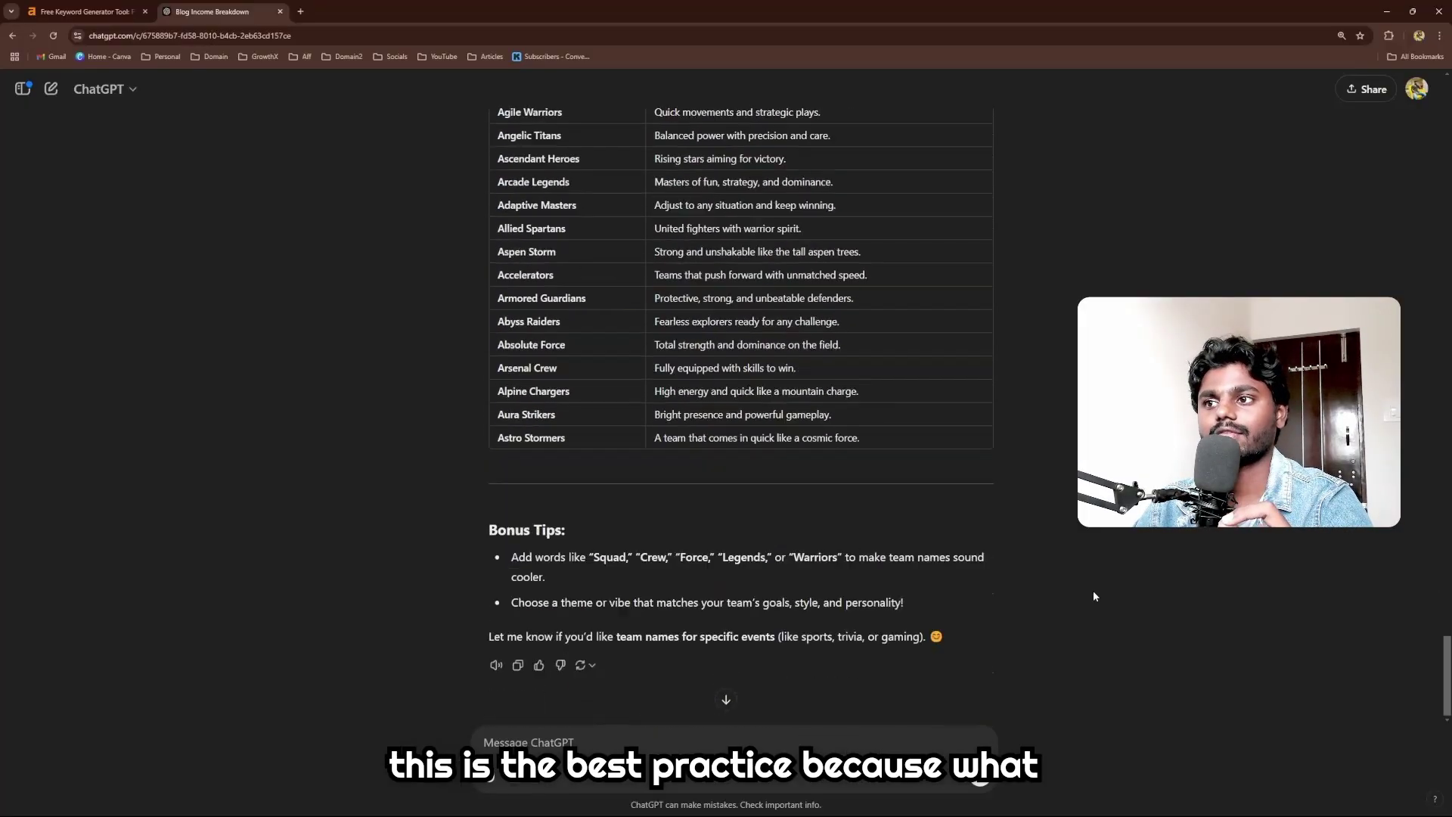
scroll(1094, 596, up, 2)
scroll(425, 410, up, 5)
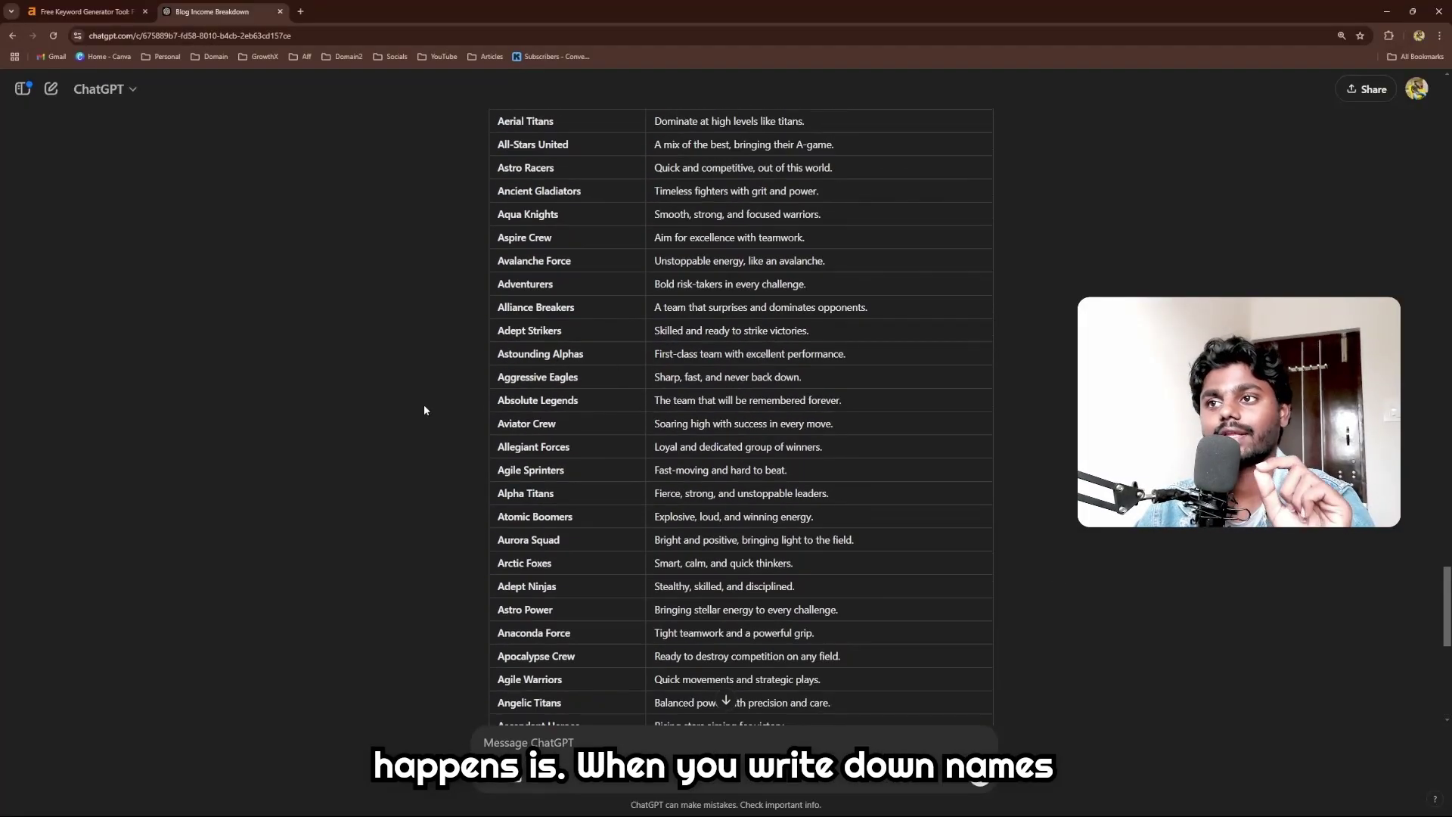
drag(424, 404, 900, 639)
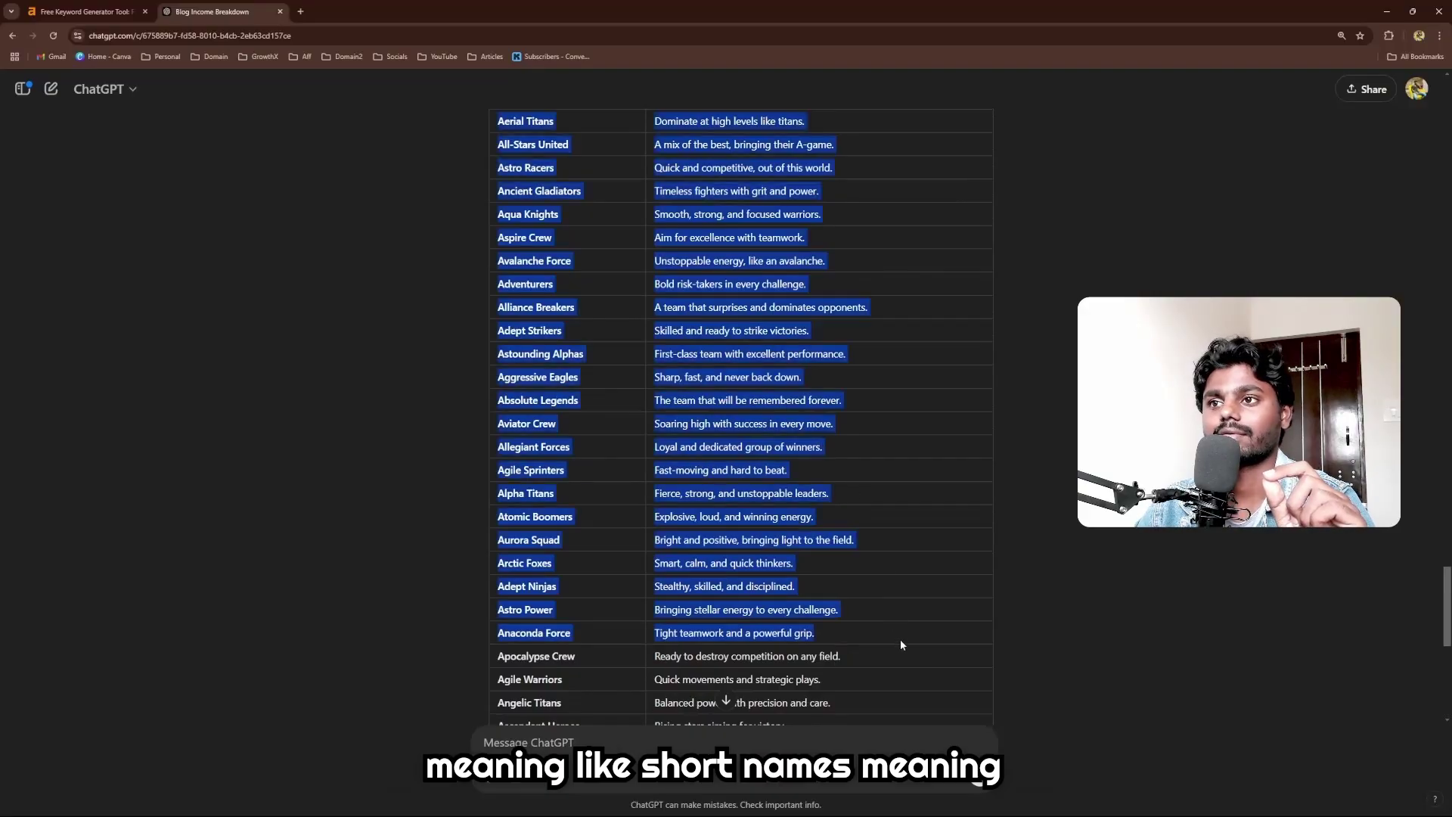
click(447, 393)
scroll(447, 393, down, 5)
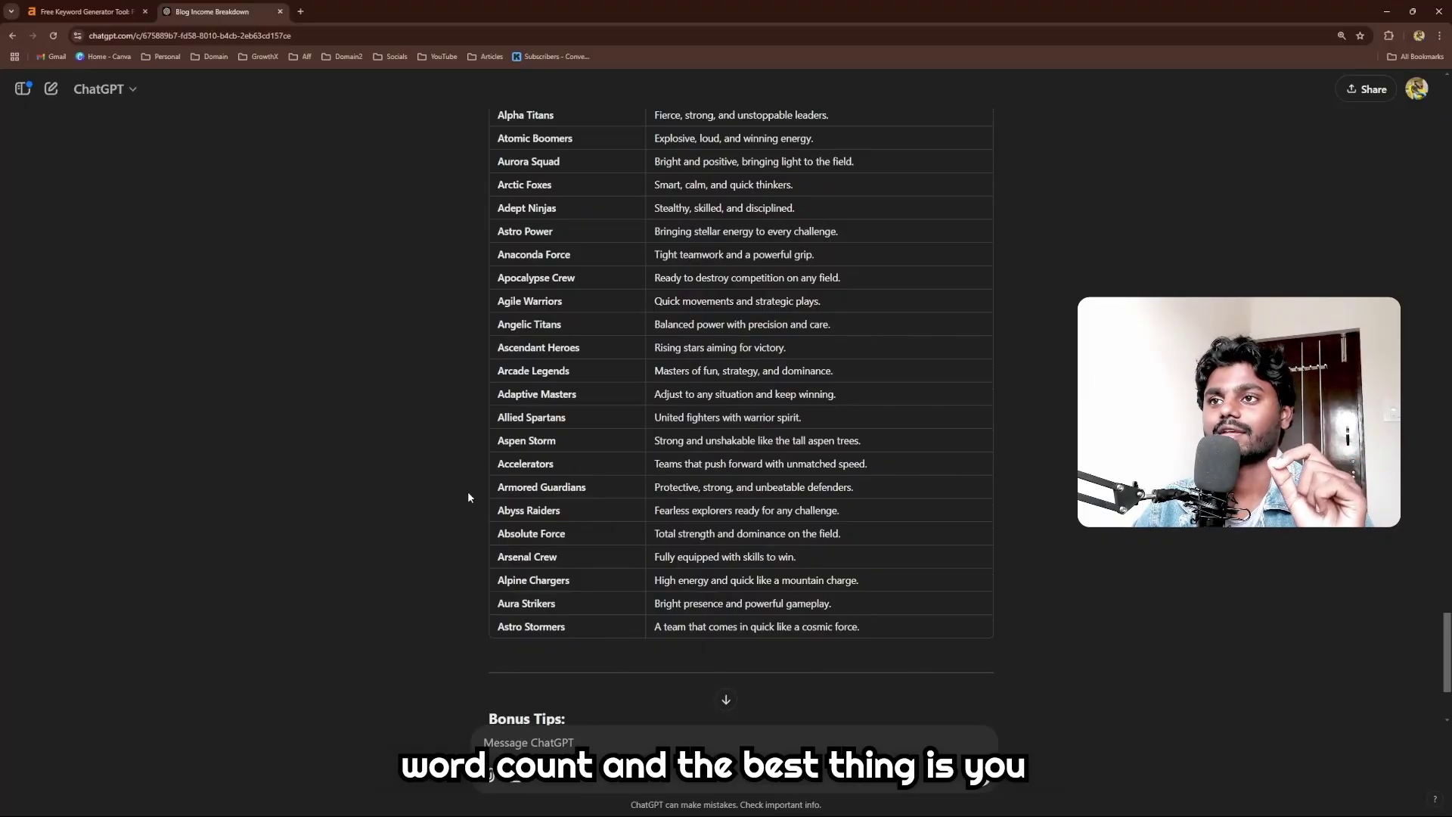
drag(484, 297, 771, 418)
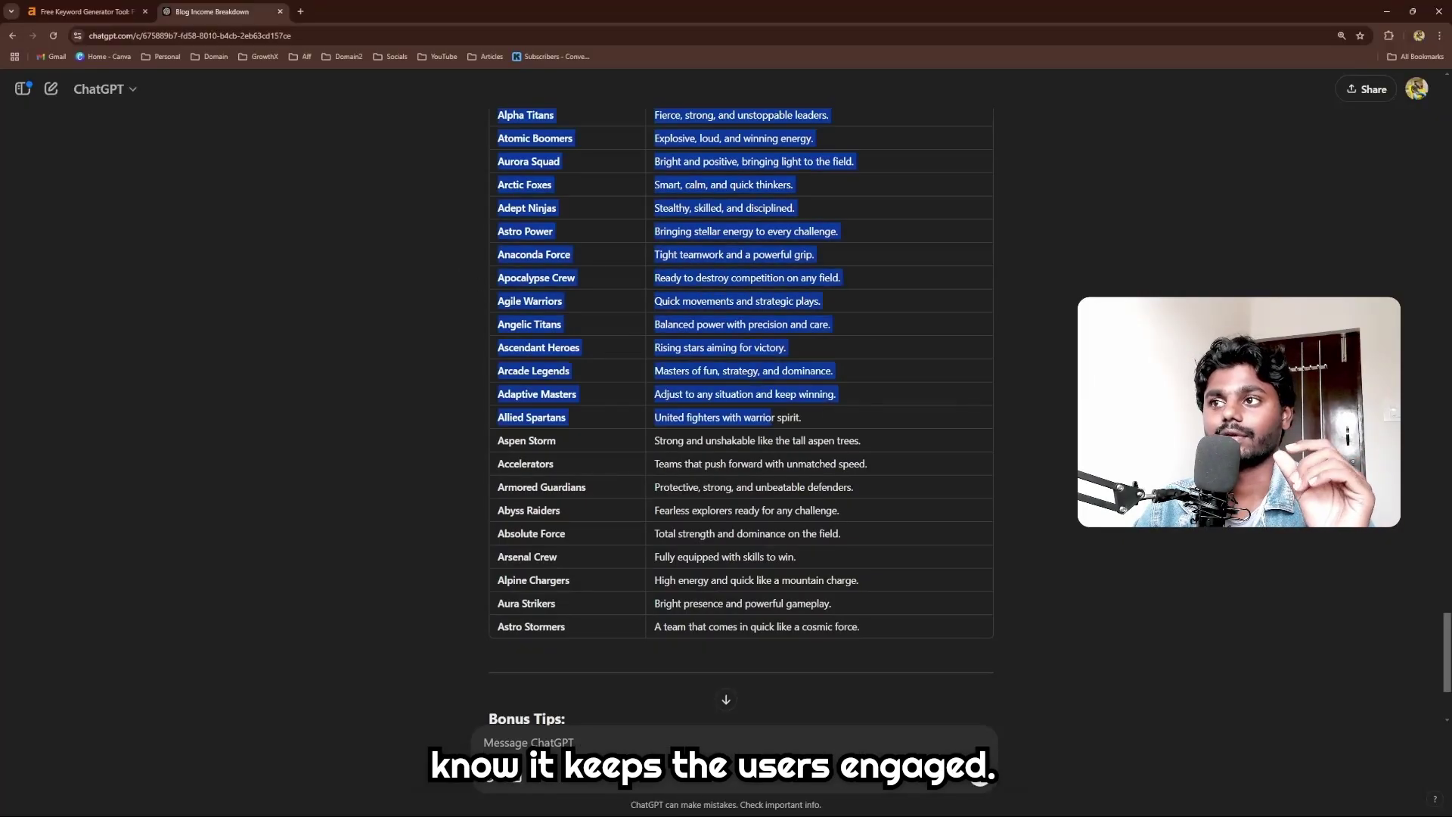
click(770, 418)
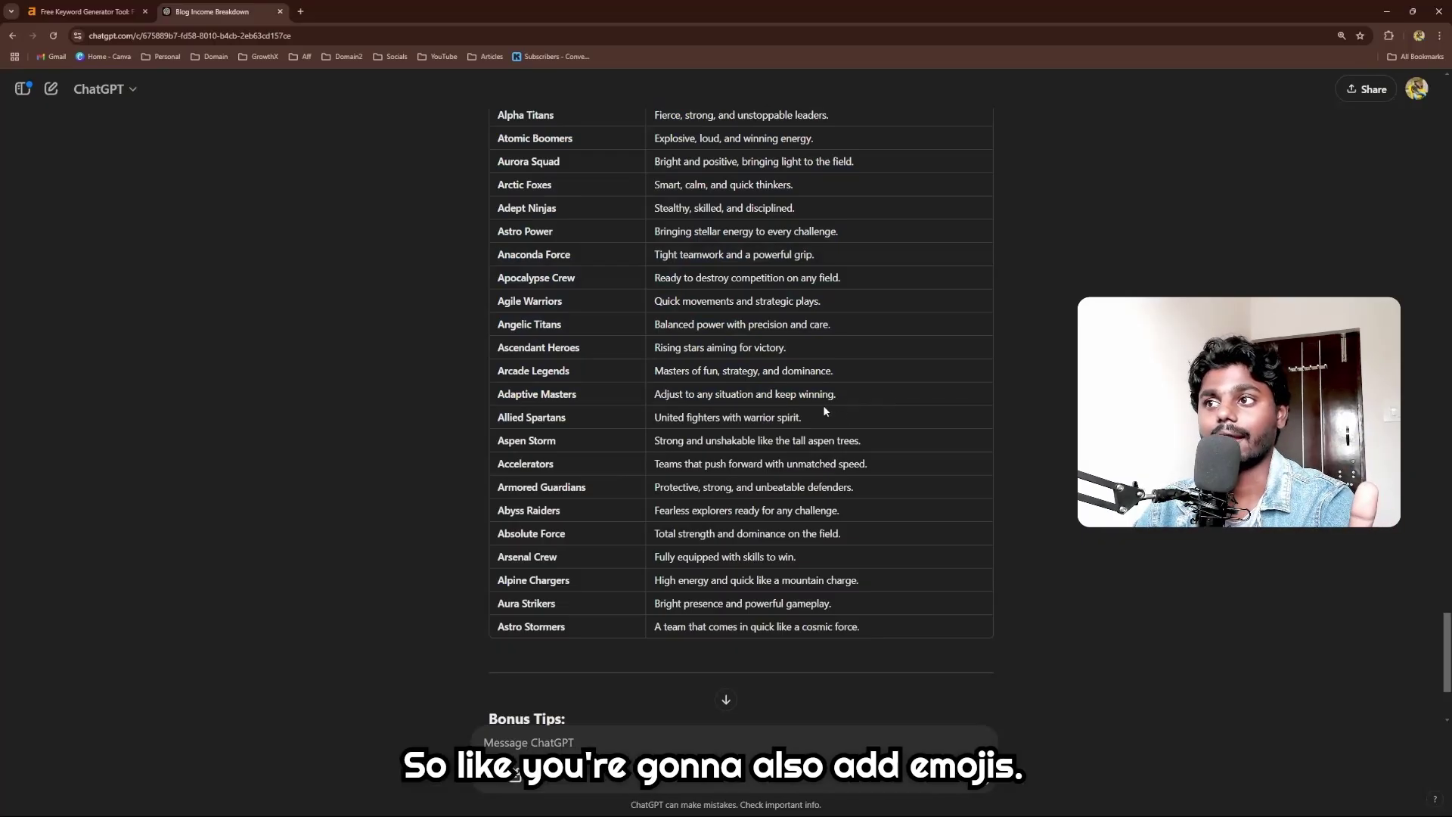
drag(366, 284, 884, 387)
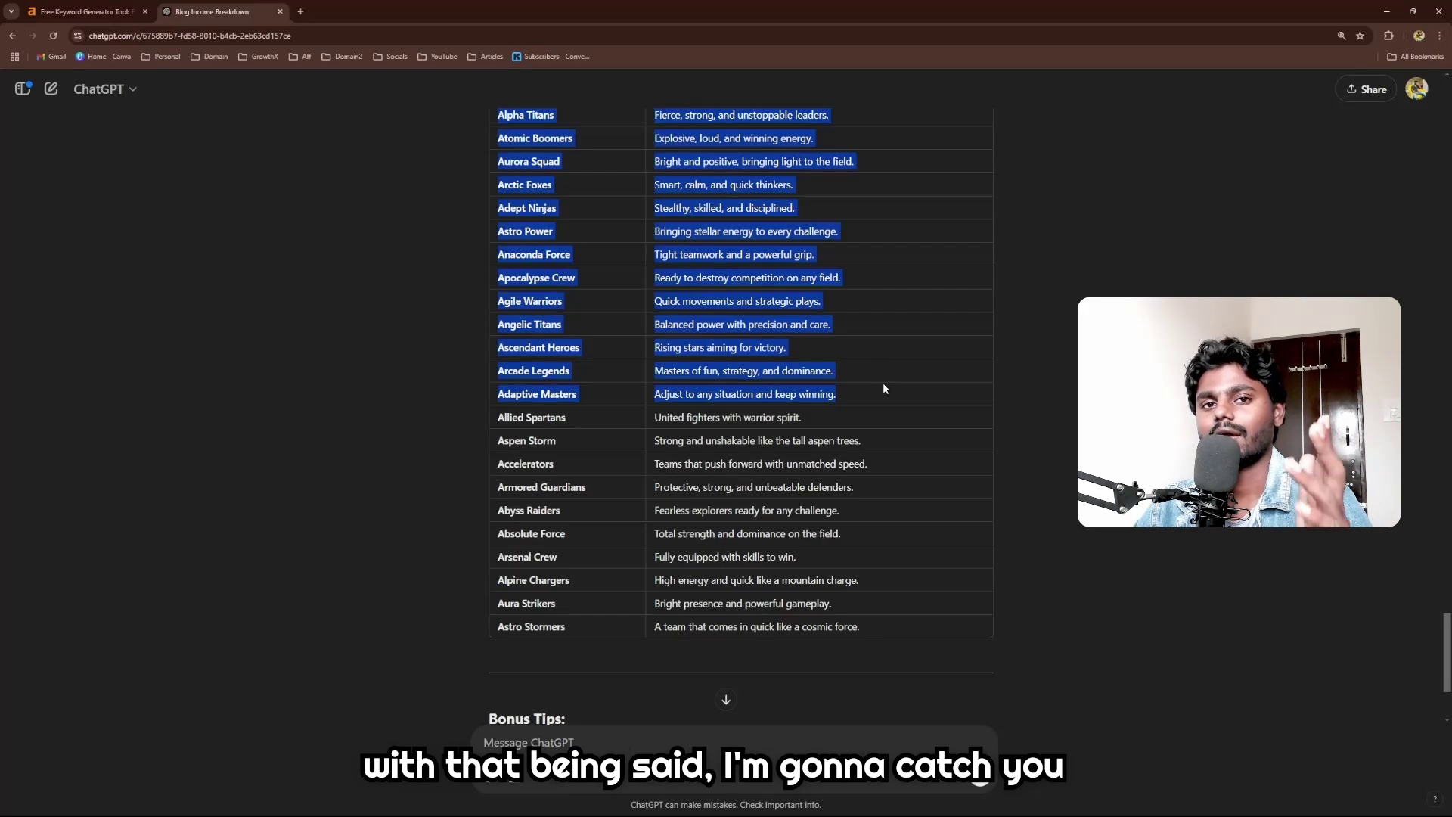
click(883, 384)
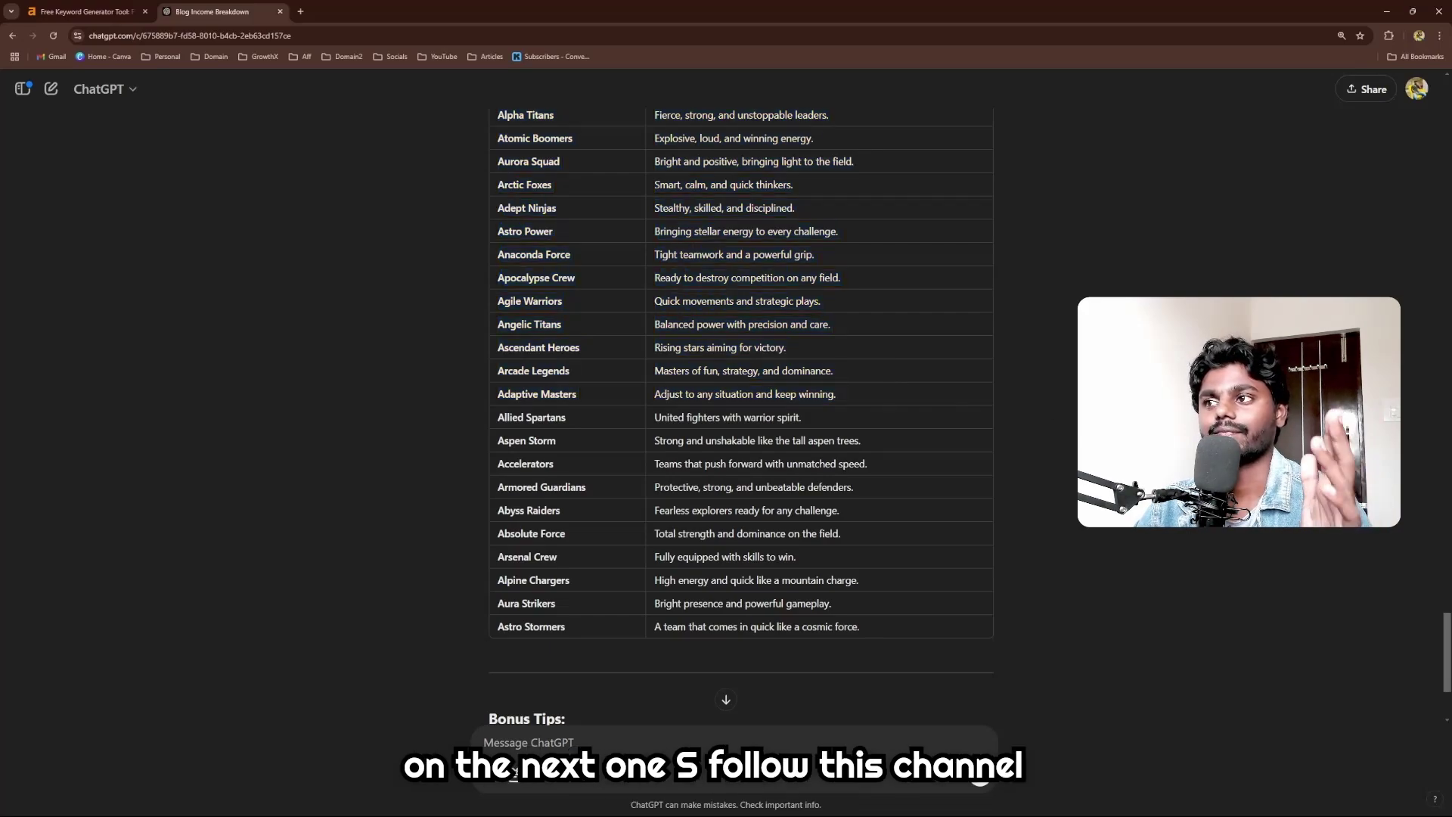